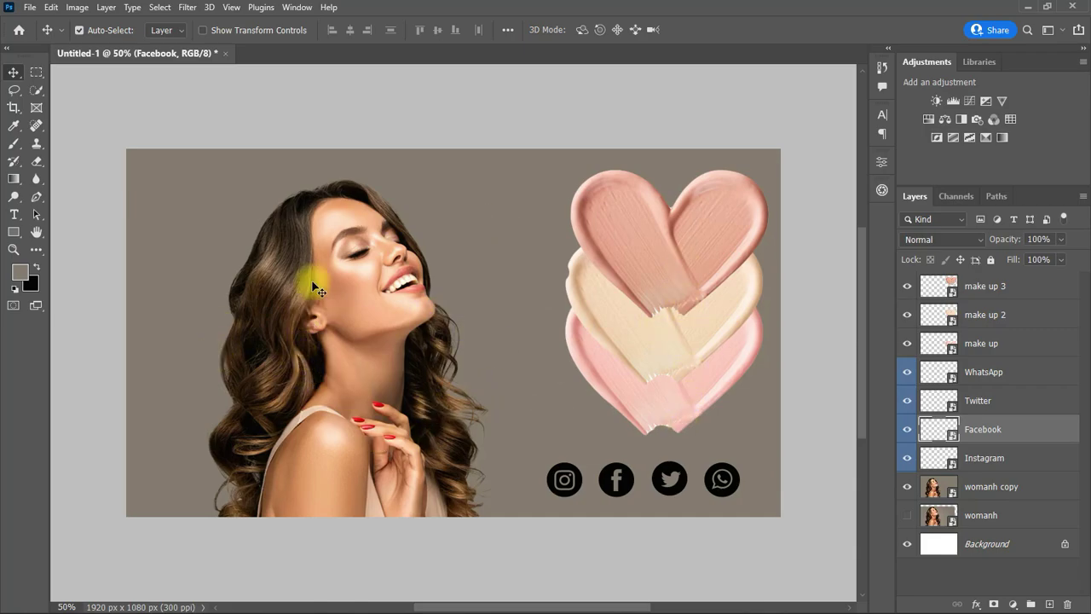
Step: Create a 2048 × 1152 px, 16-bit document named Channel Art
{"action": "left_click", "coordinate": [28, 7]}
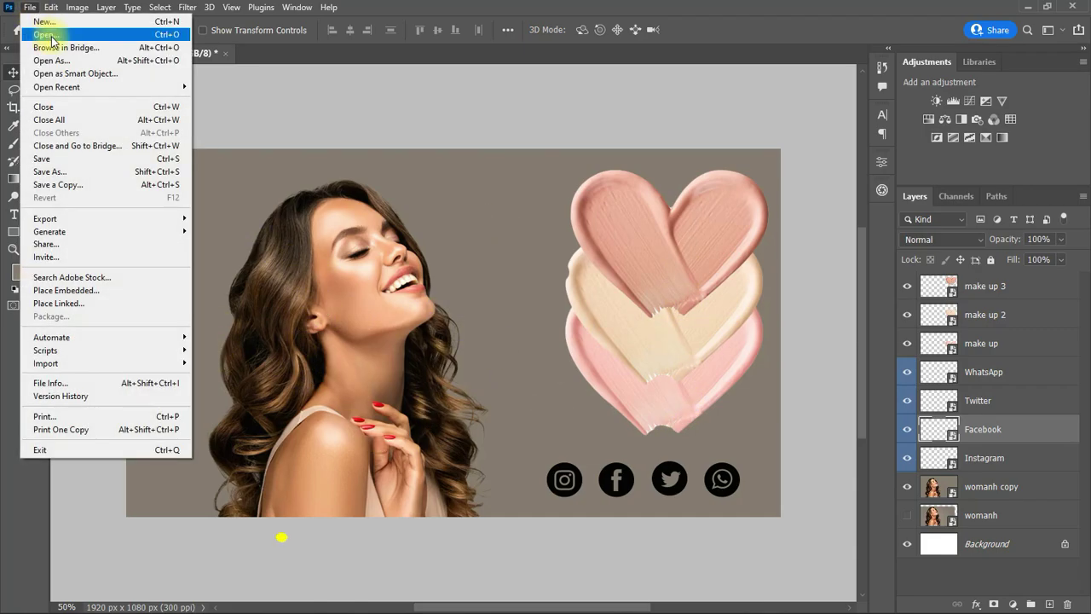
{"action": "left_click", "coordinate": [42, 24]}
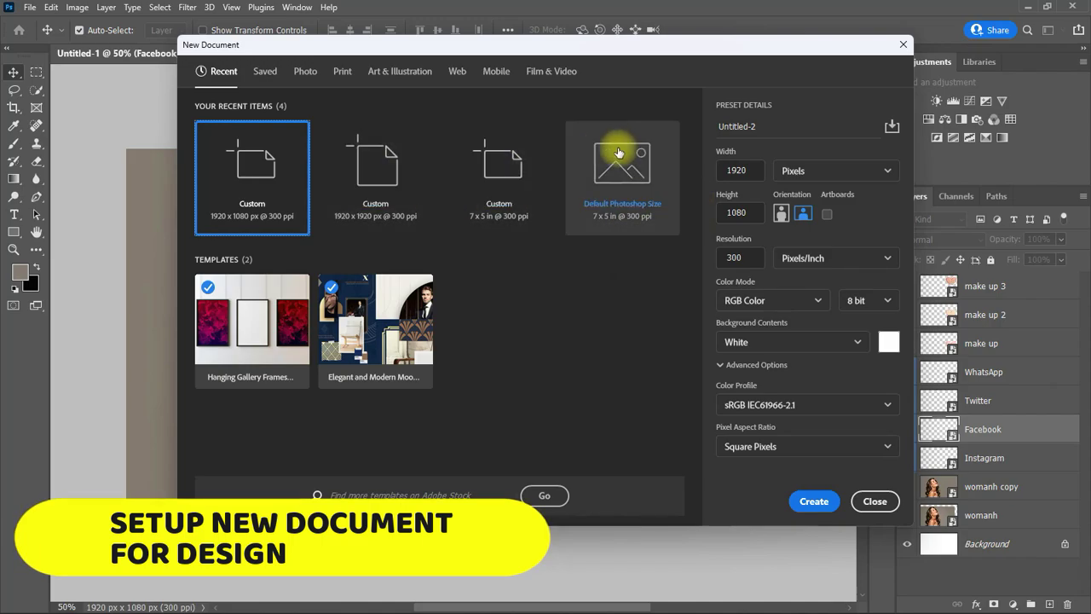
{"action": "left_click", "coordinate": [737, 169]}
{"action": "type", "text": "20"}
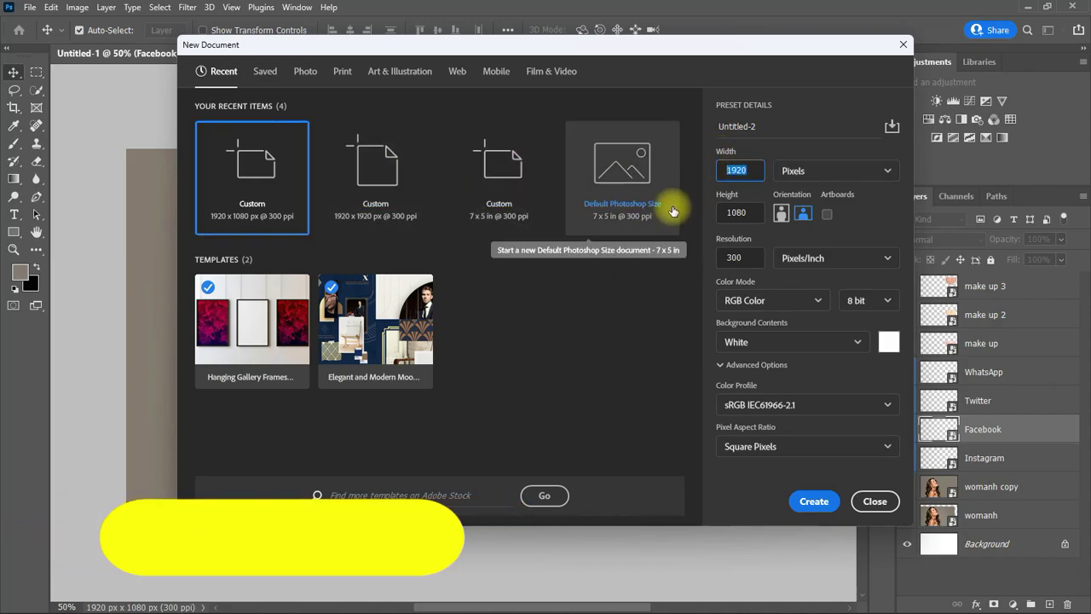
{"action": "type", "text": "48"}
{"action": "key", "text": "Tab"}
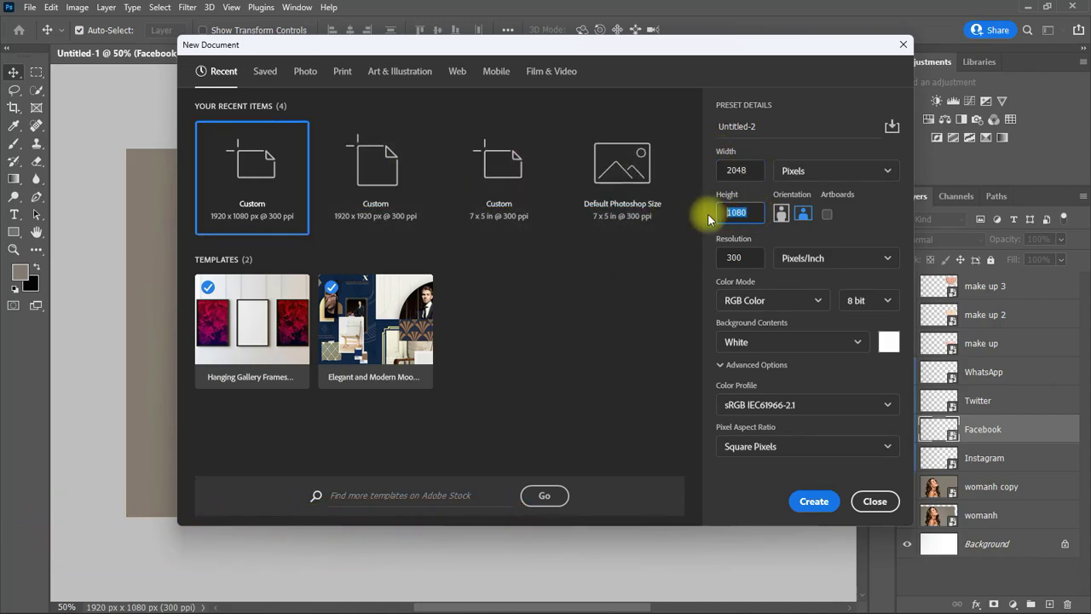
{"action": "type", "text": "115"}
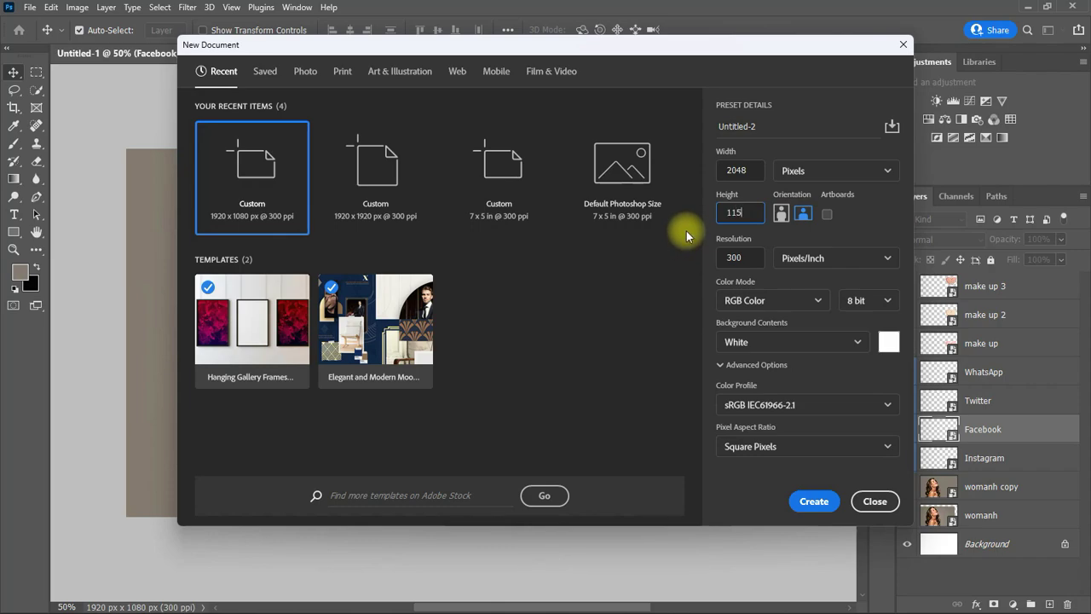
{"action": "type", "text": "2"}
{"action": "left_click", "coordinate": [780, 126]}
{"action": "type", "text": "Channe"}
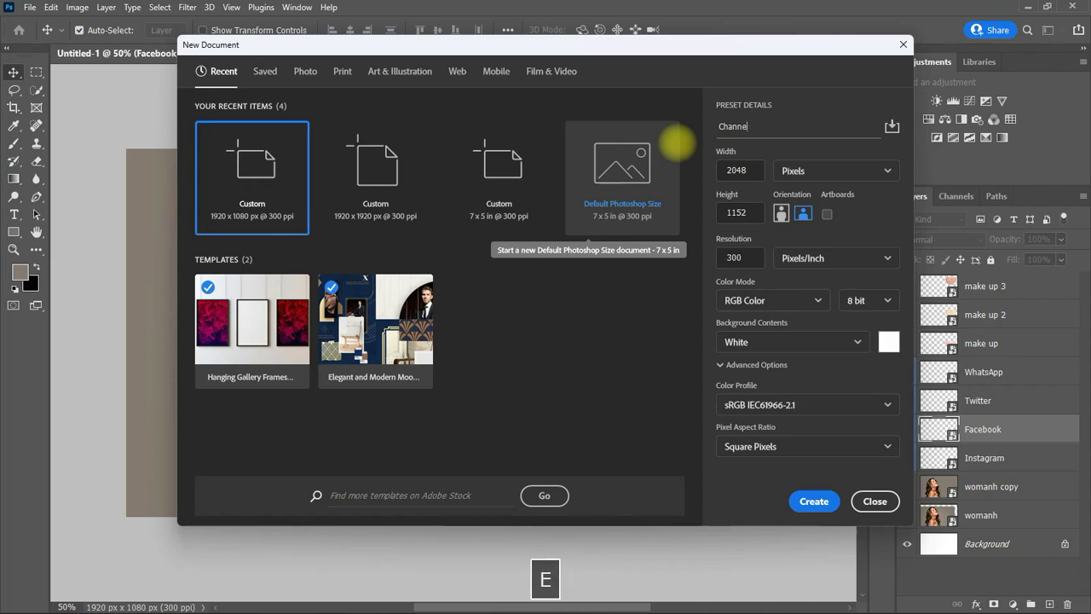
{"action": "type", "text": "l Art"}
{"action": "left_click", "coordinate": [887, 300]}
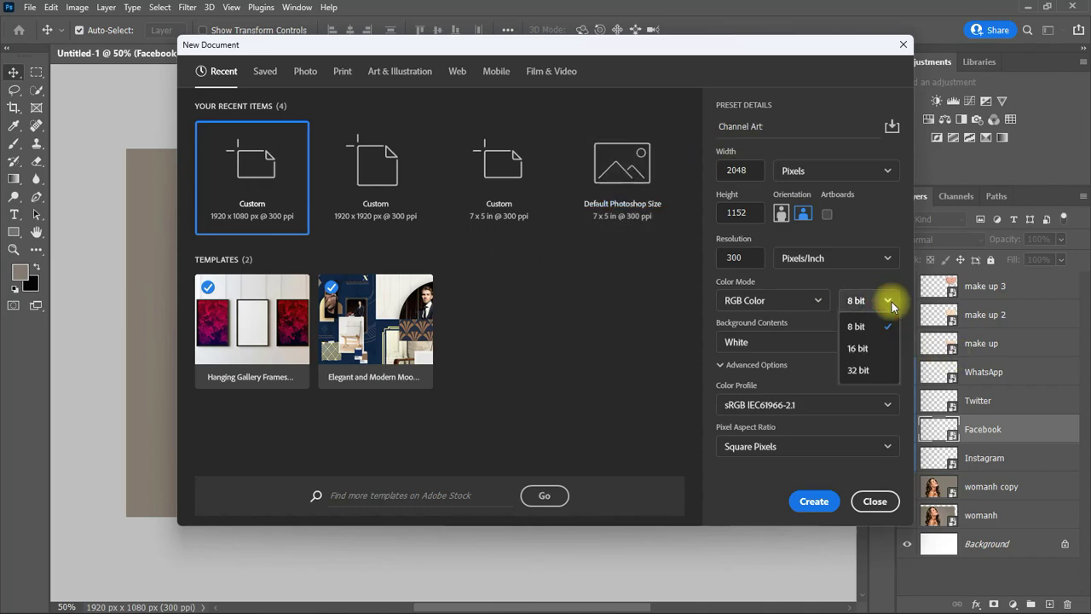
{"action": "left_click", "coordinate": [861, 324]}
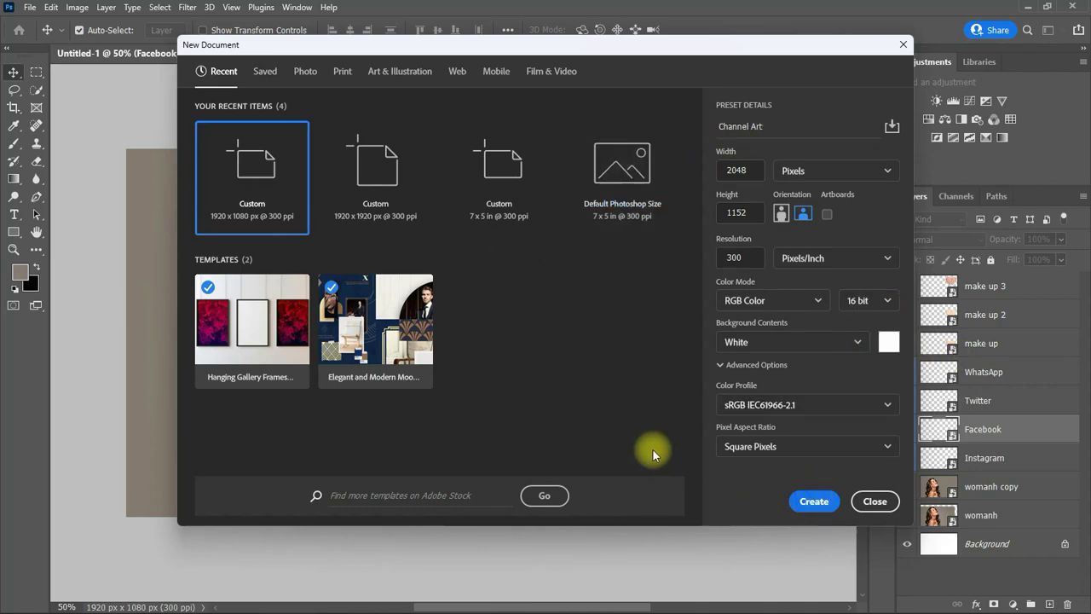
{"action": "left_click", "coordinate": [814, 502]}
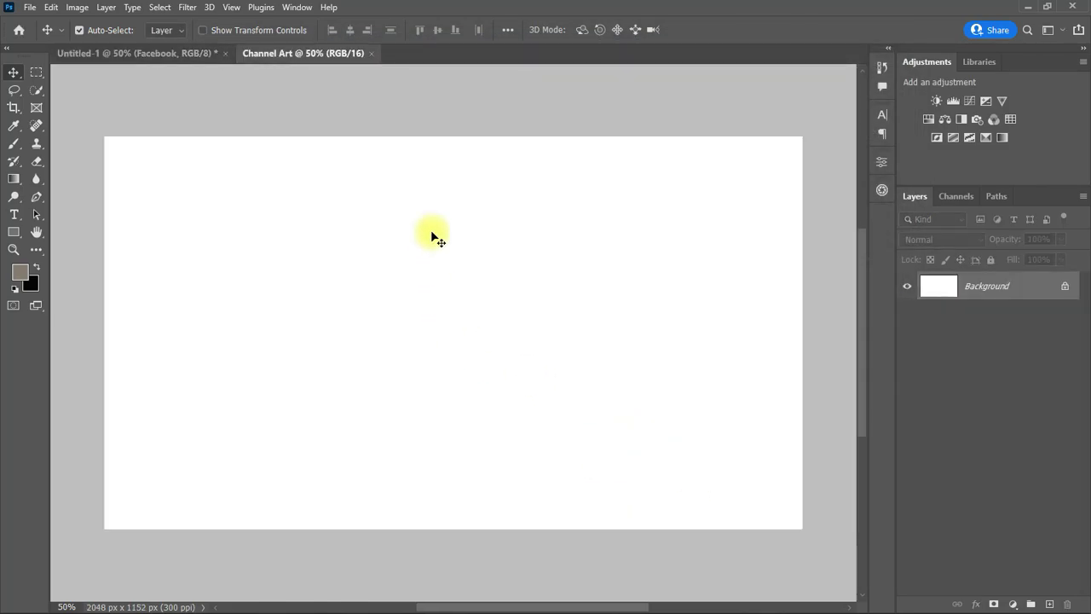
Step: Draw a 1235 × 338 px rectangle shape on the canvas
{"action": "left_click", "coordinate": [14, 232]}
{"action": "left_click", "coordinate": [85, 228]}
{"action": "right_click", "coordinate": [444, 283]}
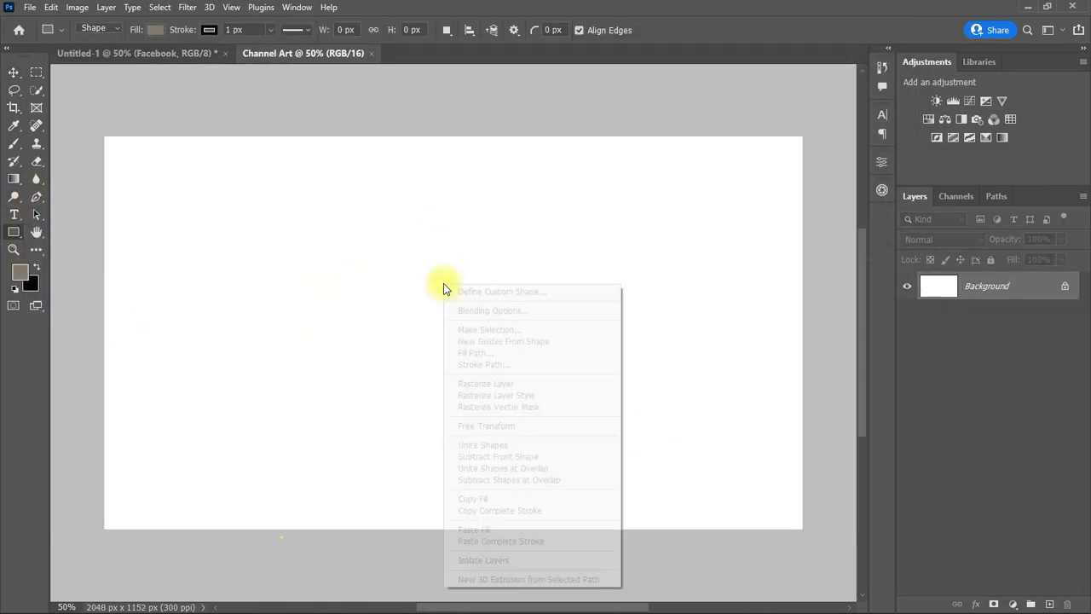
{"action": "left_click", "coordinate": [13, 235]}
{"action": "left_click", "coordinate": [256, 251]}
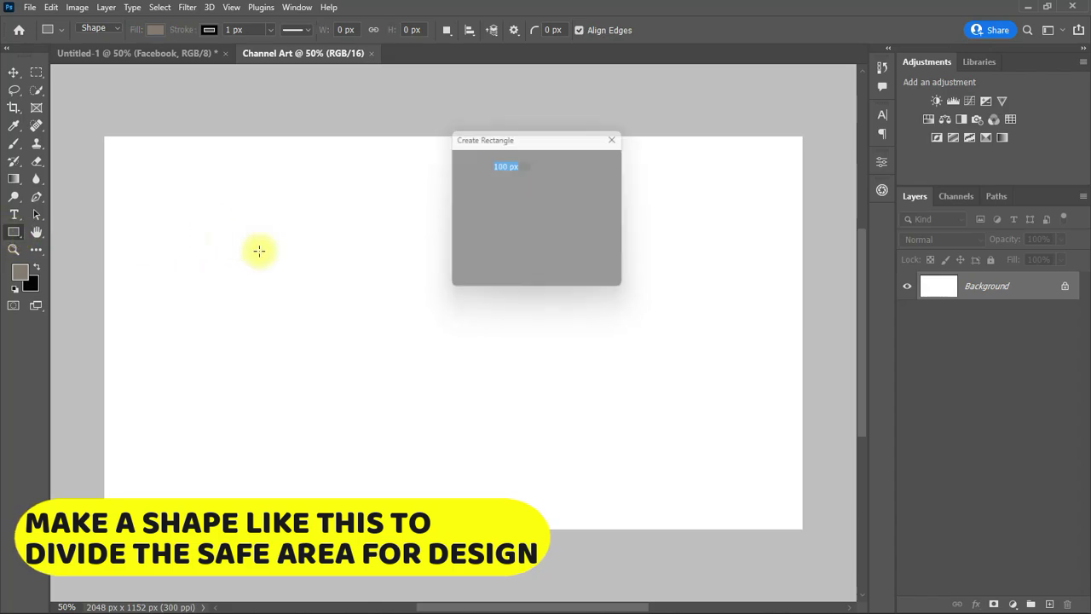
{"action": "type", "text": "1"}
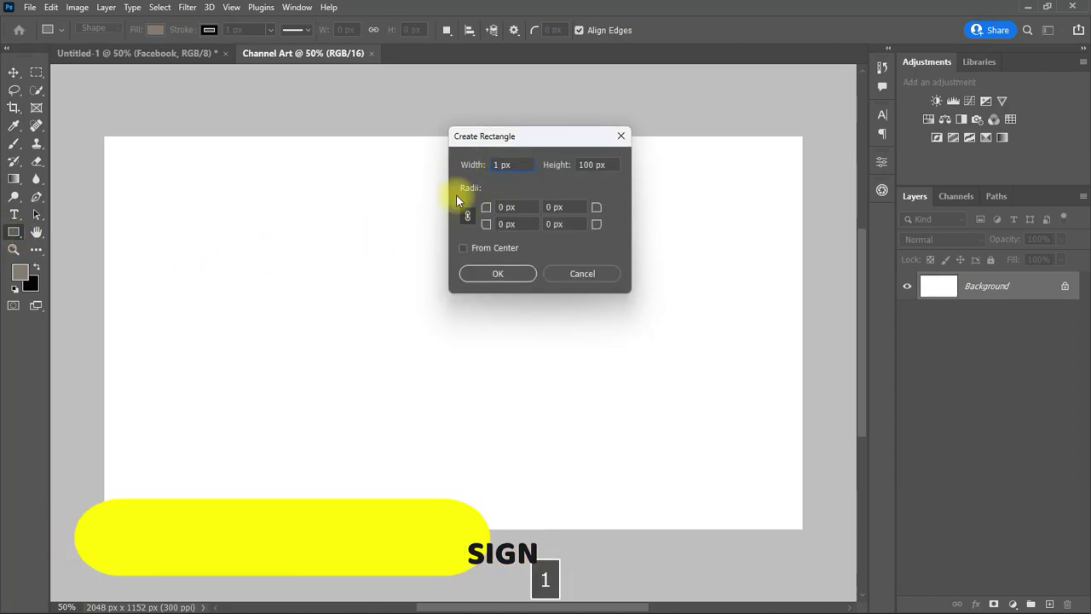
{"action": "type", "text": "235"}
{"action": "double_click", "coordinate": [584, 166]}
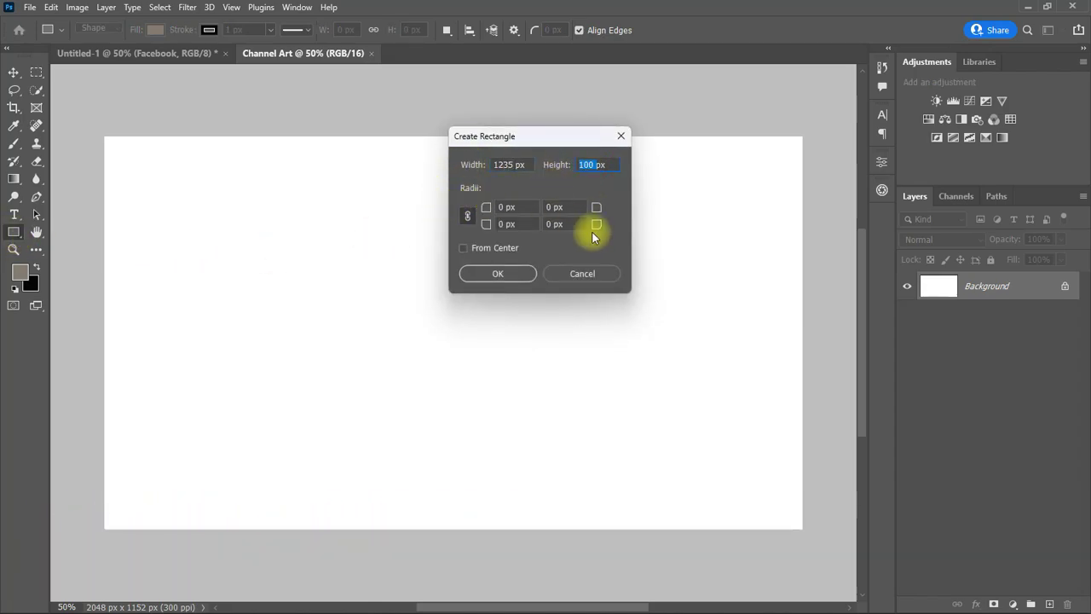
{"action": "type", "text": "338"}
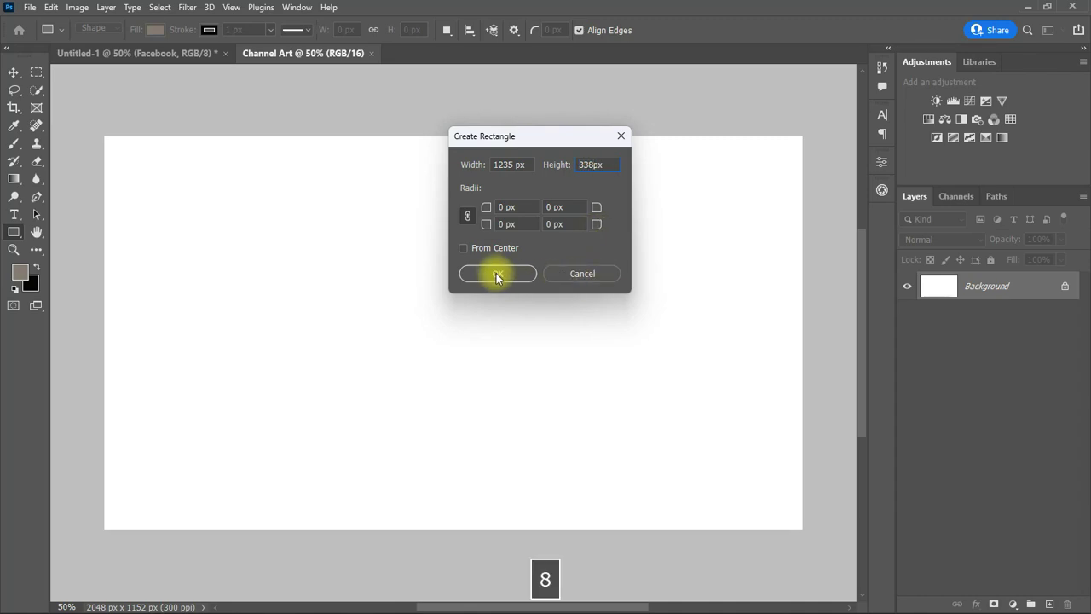
{"action": "left_click", "coordinate": [479, 269]}
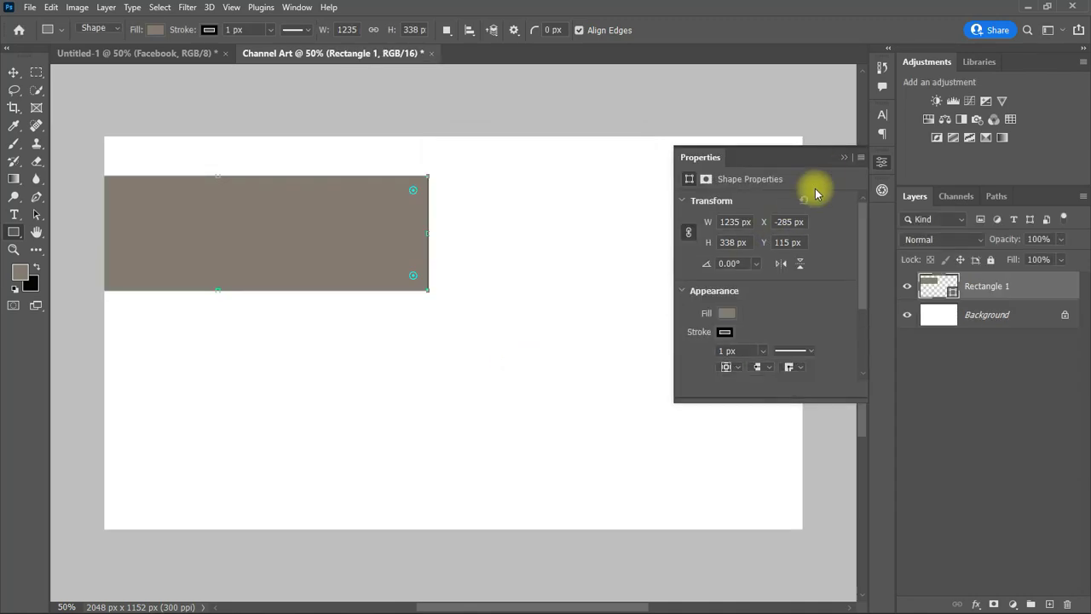
Step: Remove the rectangle's stroke and centre it horizontally on the canvas
{"action": "left_click", "coordinate": [725, 333]}
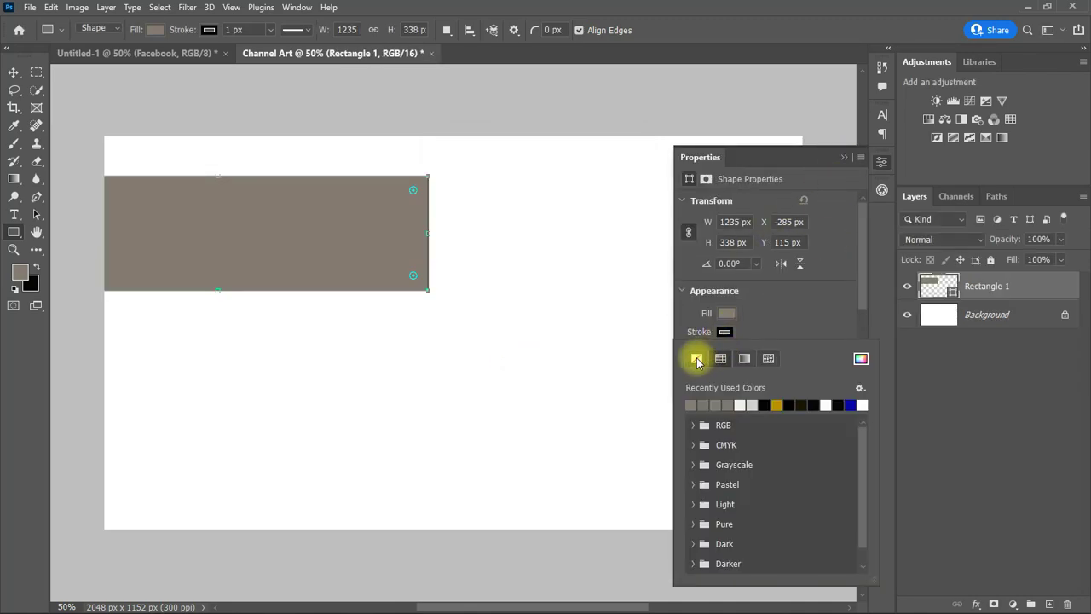
{"action": "left_click", "coordinate": [993, 289], "text": "ctrl"}
{"action": "left_click", "coordinate": [989, 288], "text": "shift"}
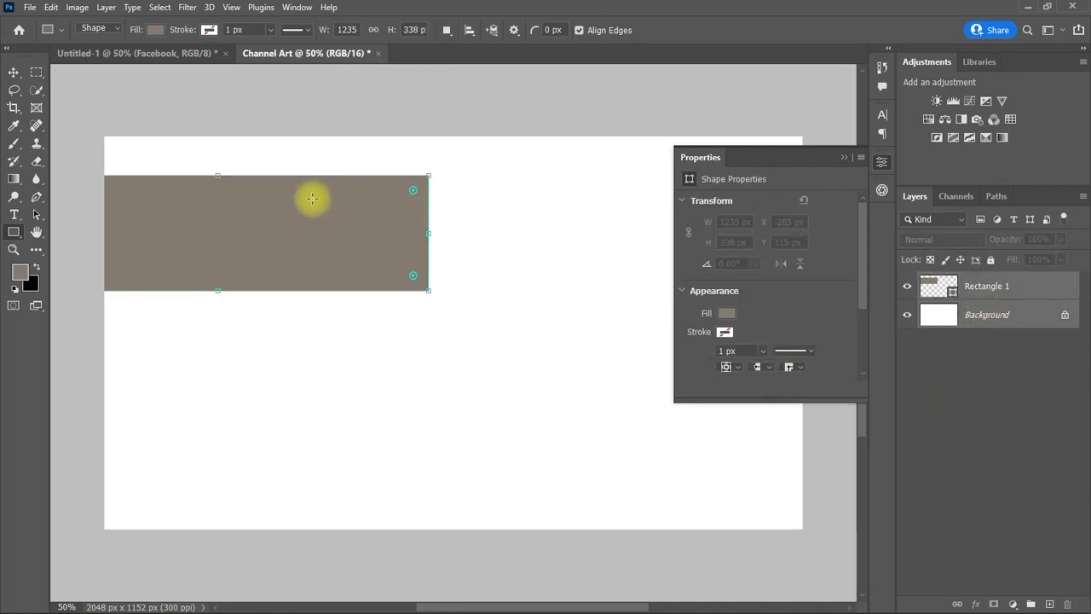
{"action": "left_click", "coordinate": [842, 161]}
{"action": "left_click", "coordinate": [14, 72]}
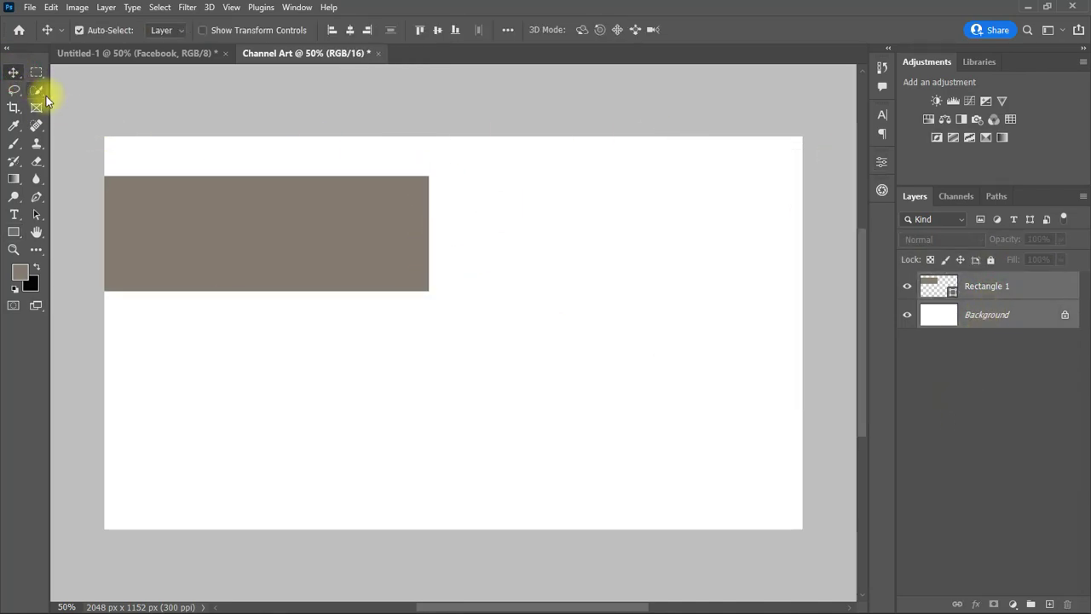
{"action": "left_click", "coordinate": [352, 30]}
Step: Centre the rectangle vertically and place guides along its four edges
{"action": "left_click_drag", "start_coordinate": [452, 177], "coordinate": [451, 277]}
{"action": "key", "text": "ctrl+r"}
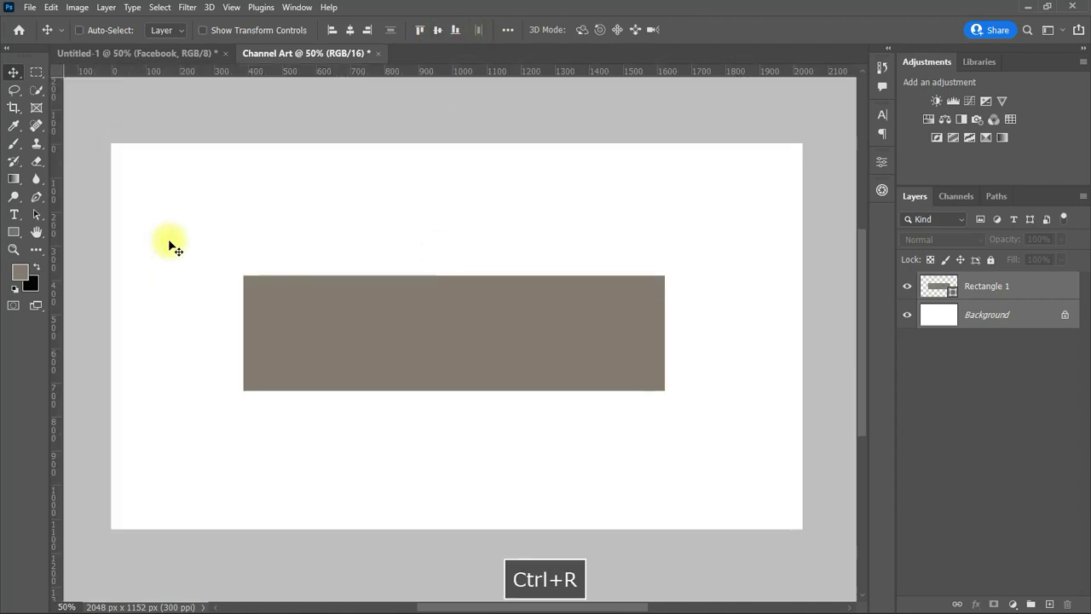
{"action": "left_click_drag", "start_coordinate": [54, 286], "coordinate": [250, 320]}
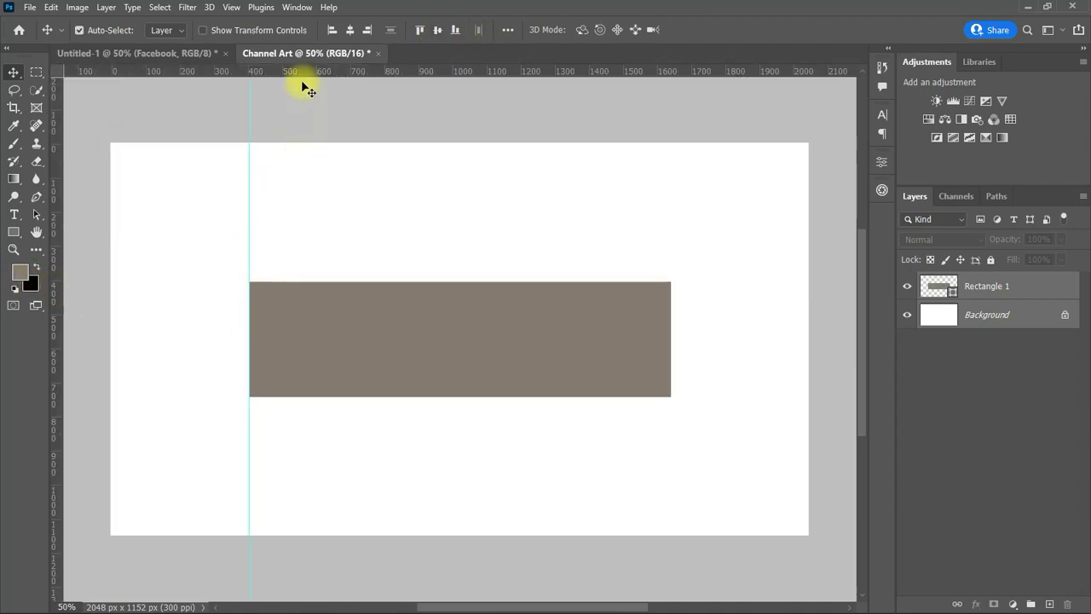
{"action": "left_click_drag", "start_coordinate": [305, 70], "coordinate": [324, 397]}
{"action": "left_click_drag", "start_coordinate": [294, 71], "coordinate": [303, 282]}
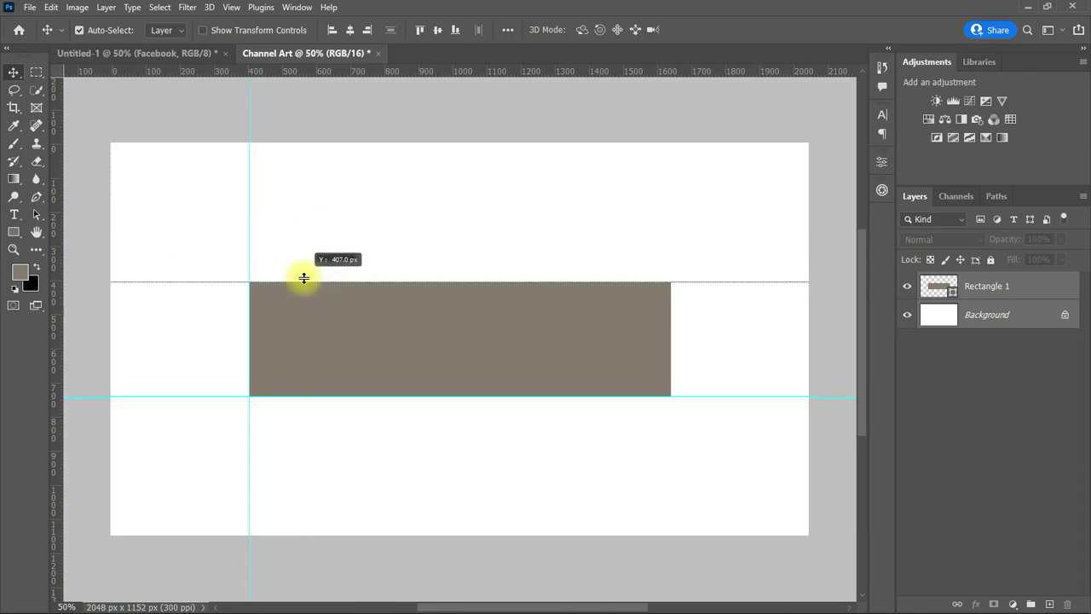
{"action": "left_click_drag", "start_coordinate": [55, 316], "coordinate": [672, 378]}
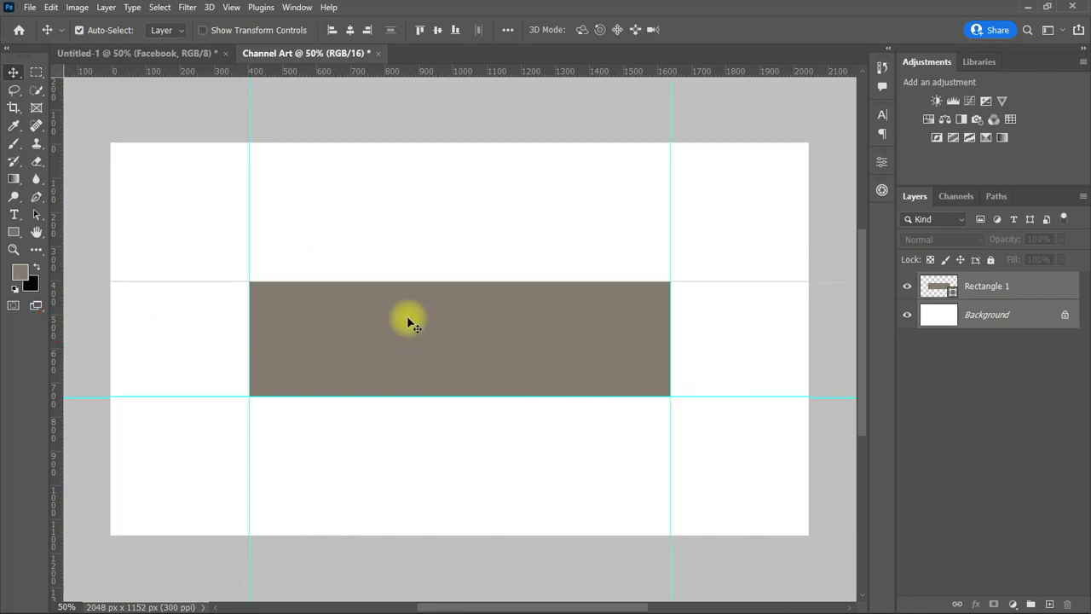
Step: Hide Rectangle 1 and unlock the background as a layer named BG
{"action": "left_click", "coordinate": [908, 290]}
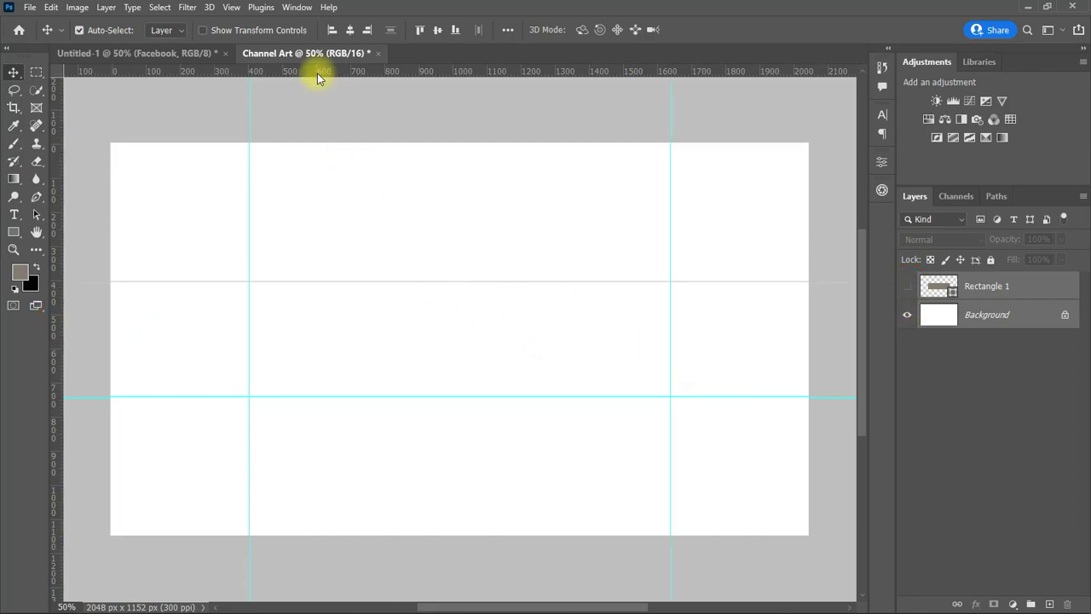
{"action": "left_click", "coordinate": [1064, 314]}
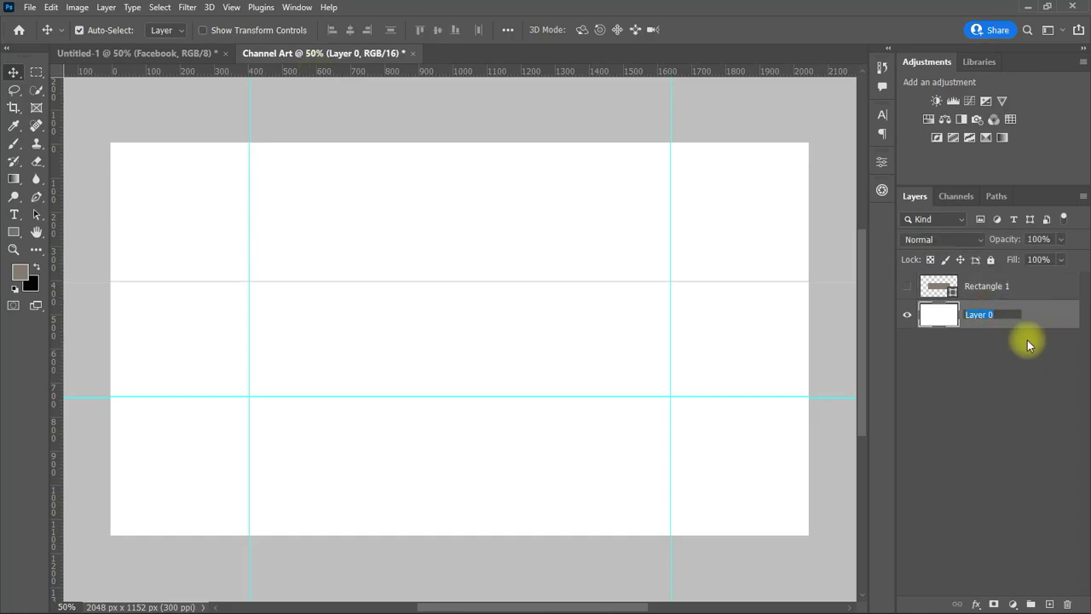
{"action": "type", "text": "B"}
{"action": "key", "text": "BackSpace"}
{"action": "type", "text": "BG"}
{"action": "key", "text": "Caps_Lock"}
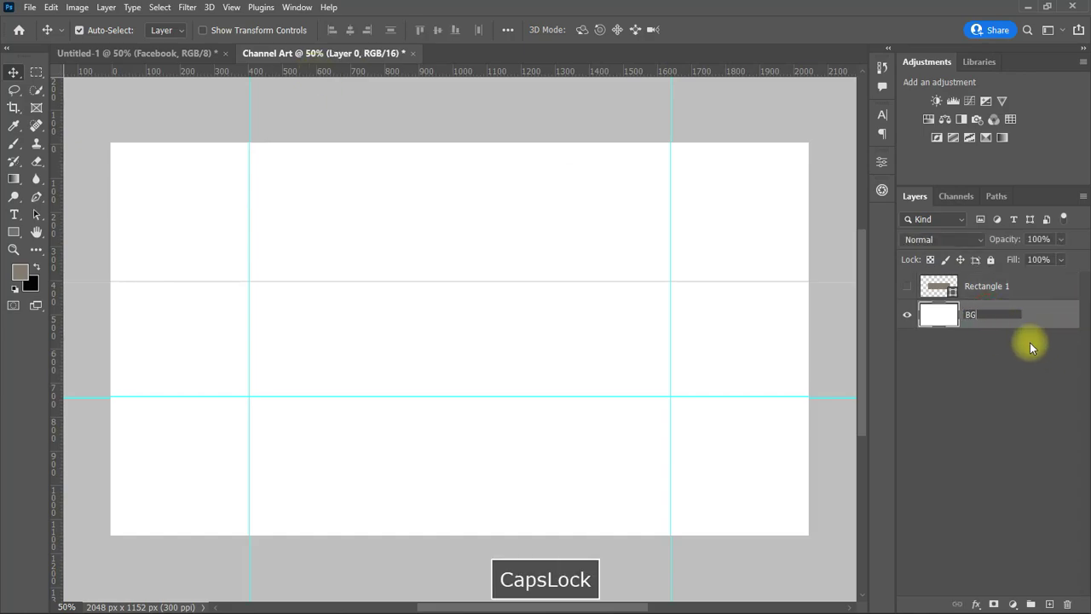
{"action": "left_click", "coordinate": [1030, 342]}
Step: Fill the BG layer with black
{"action": "left_click", "coordinate": [1014, 313]}
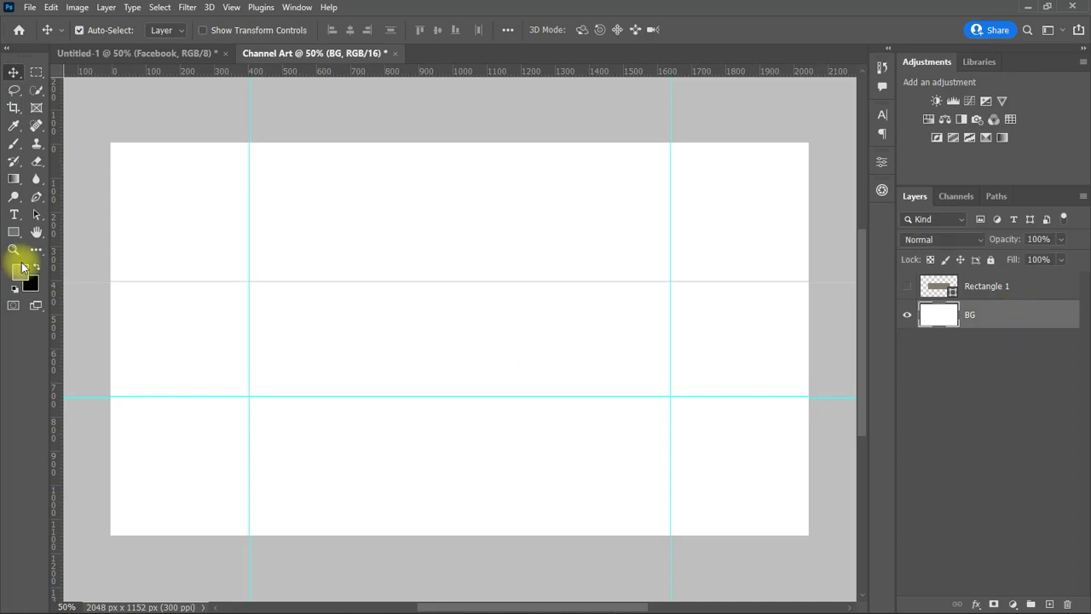
{"action": "left_click", "coordinate": [21, 272]}
{"action": "left_click_drag", "start_coordinate": [691, 358], "coordinate": [648, 563]}
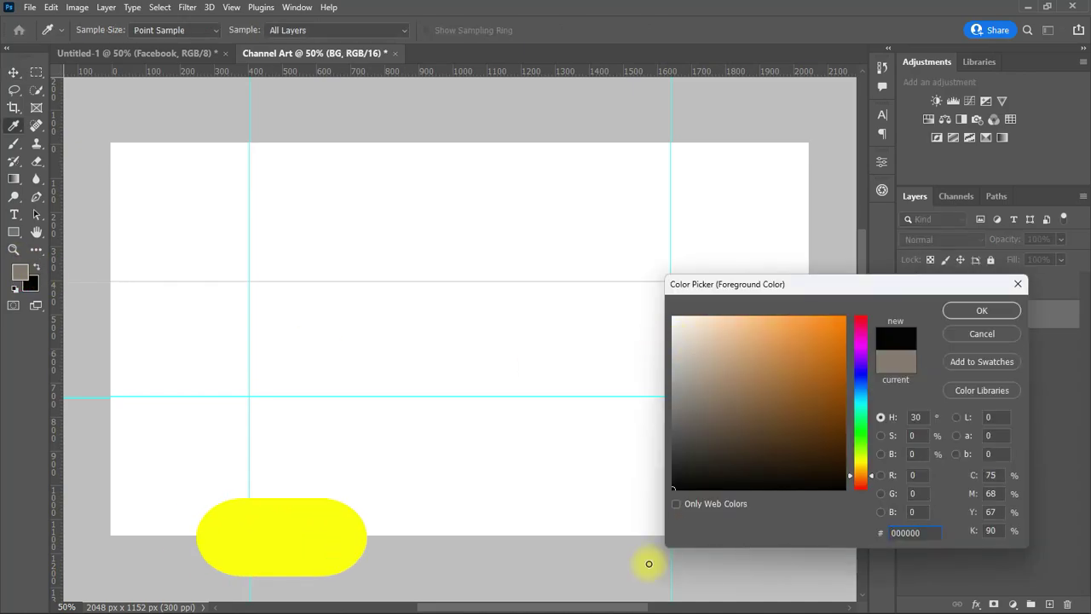
{"action": "left_click", "coordinate": [972, 310]}
{"action": "key", "text": "alt+BackSpace"}
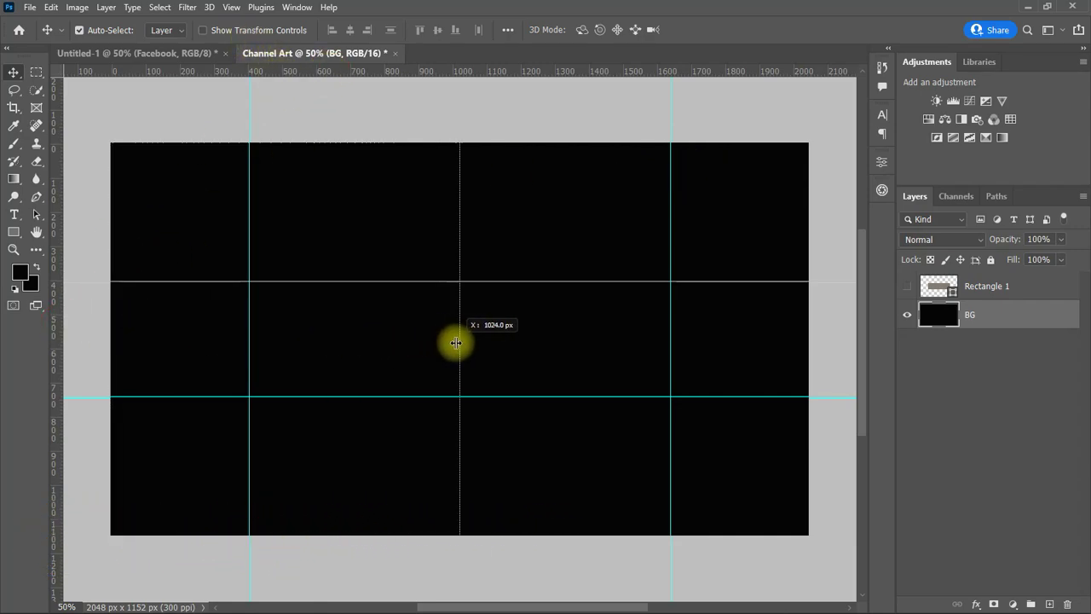
Step: Add a vertical centre guide and two horizontal guides marking the band's edges
{"action": "left_click_drag", "start_coordinate": [68, 322], "coordinate": [461, 341]}
{"action": "left_click_drag", "start_coordinate": [359, 71], "coordinate": [385, 339]}
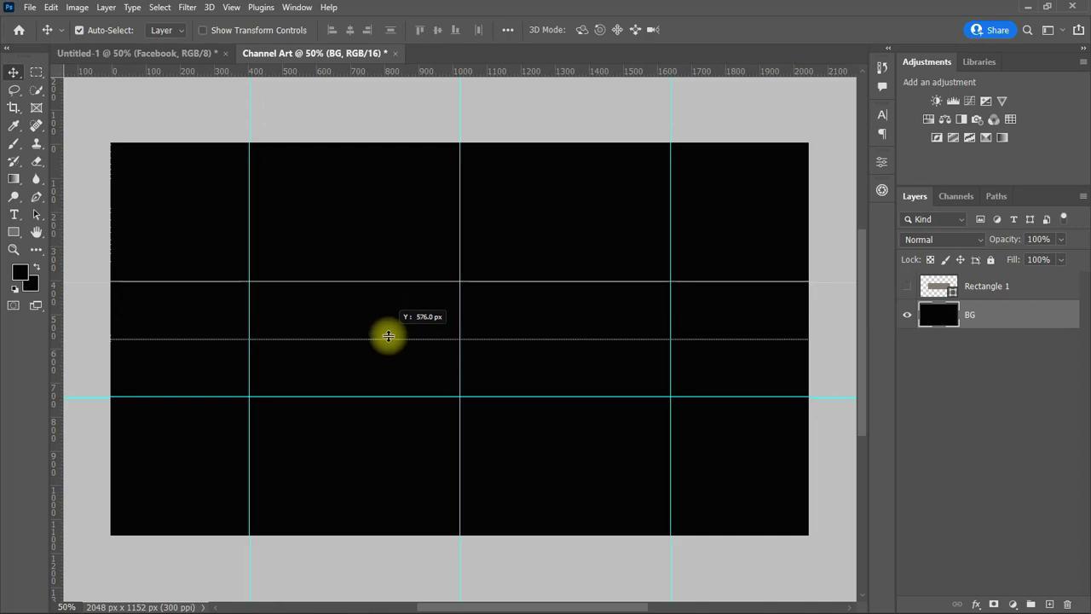
{"action": "left_click_drag", "start_coordinate": [372, 72], "coordinate": [393, 270]}
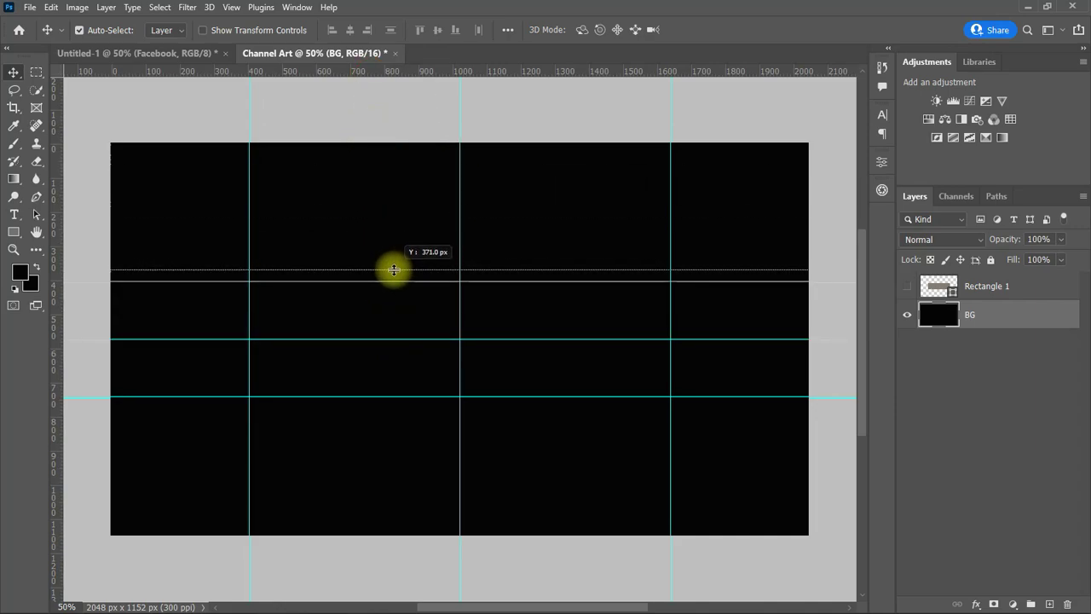
{"action": "left_click_drag", "start_coordinate": [393, 270], "coordinate": [392, 287]}
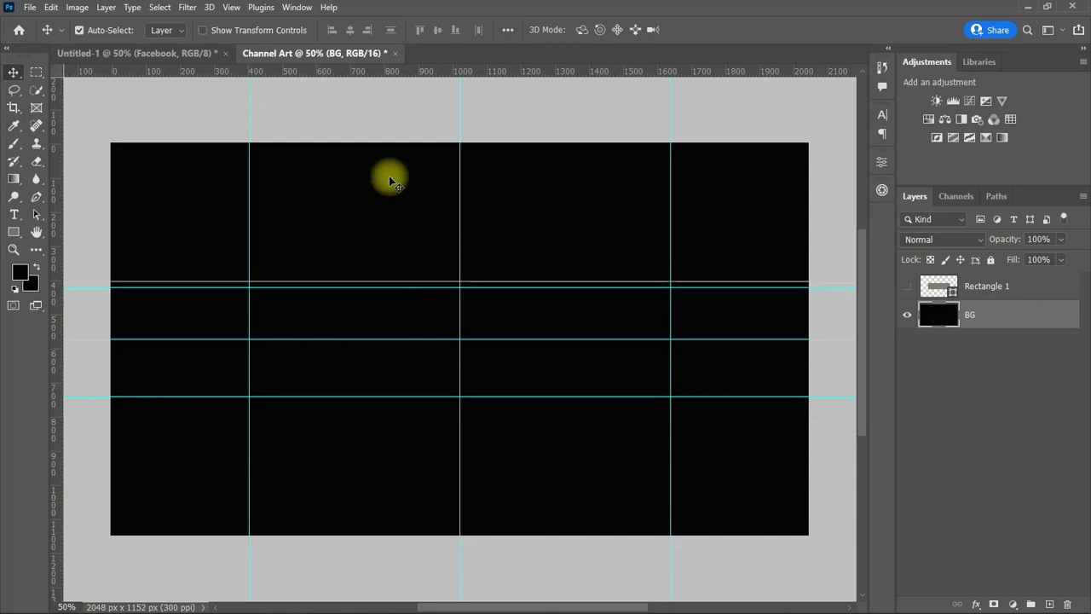
{"action": "left_click_drag", "start_coordinate": [358, 72], "coordinate": [356, 389]}
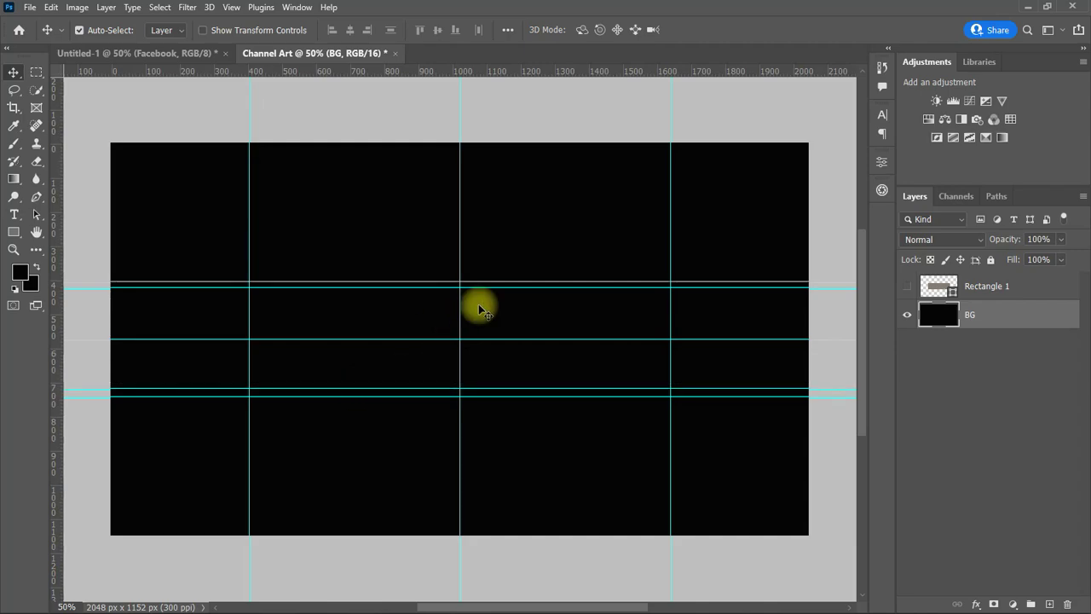
Step: Add a new layer above Rectangle 1 and turn a Pen path of the band into a selection
{"action": "left_click", "coordinate": [1015, 290]}
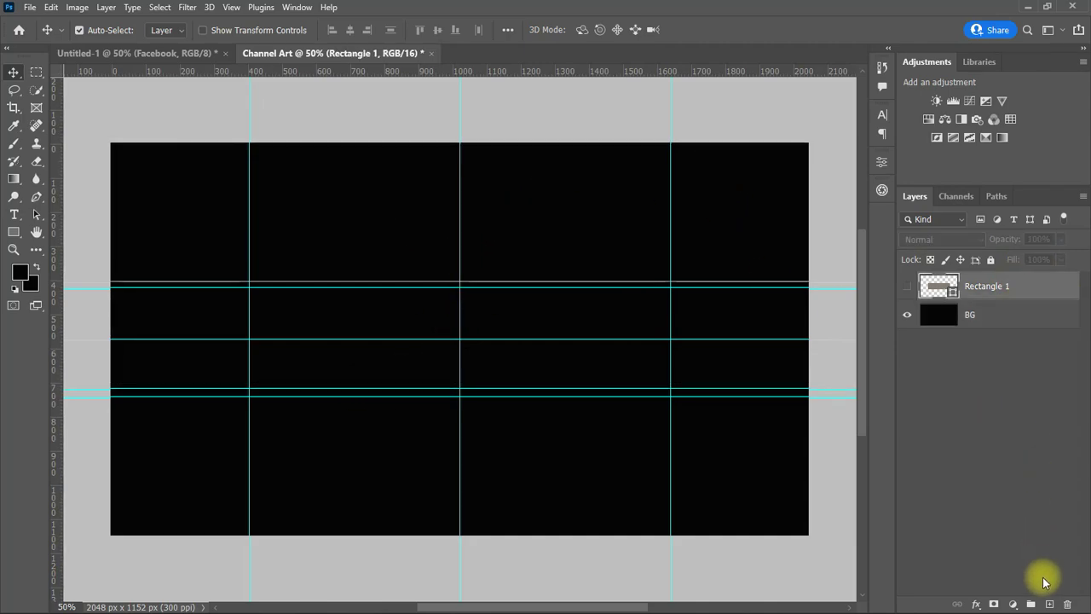
{"action": "left_click", "coordinate": [1050, 604]}
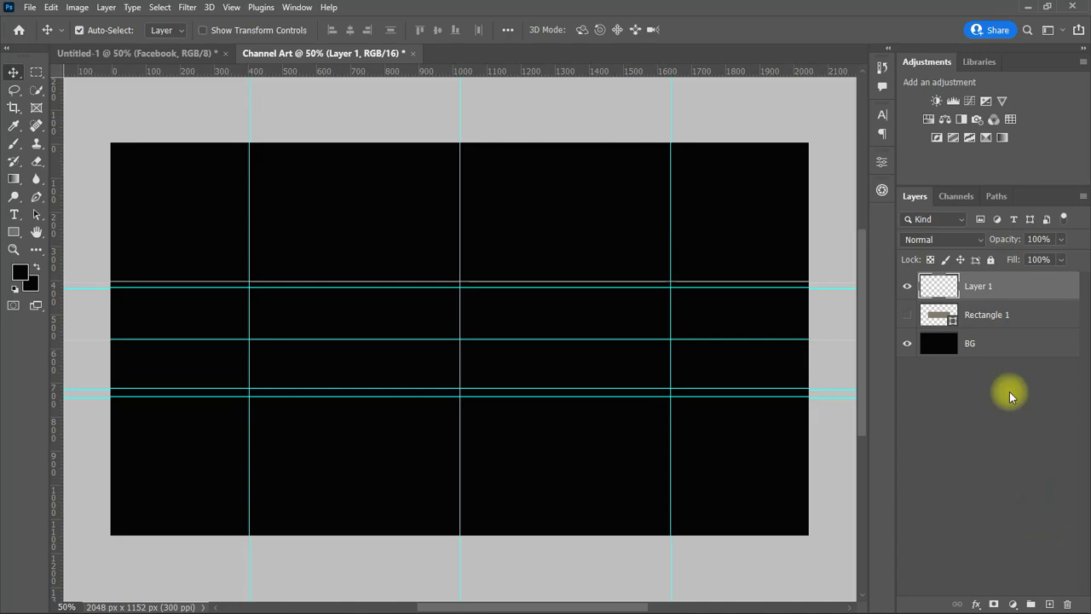
{"action": "right_click", "coordinate": [37, 196]}
{"action": "left_click", "coordinate": [85, 198]}
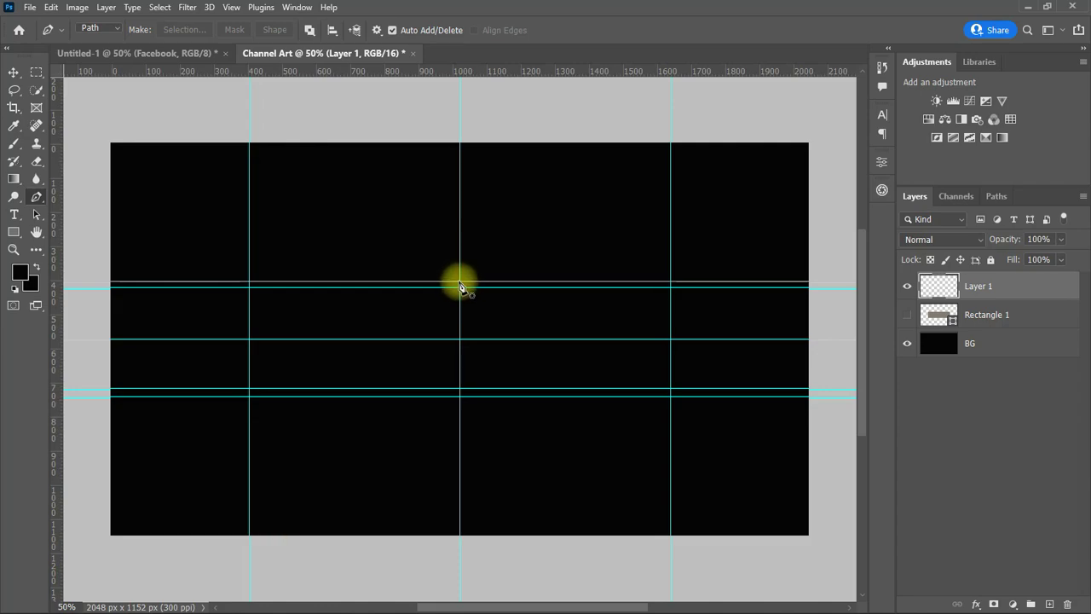
{"action": "left_click", "coordinate": [460, 288]}
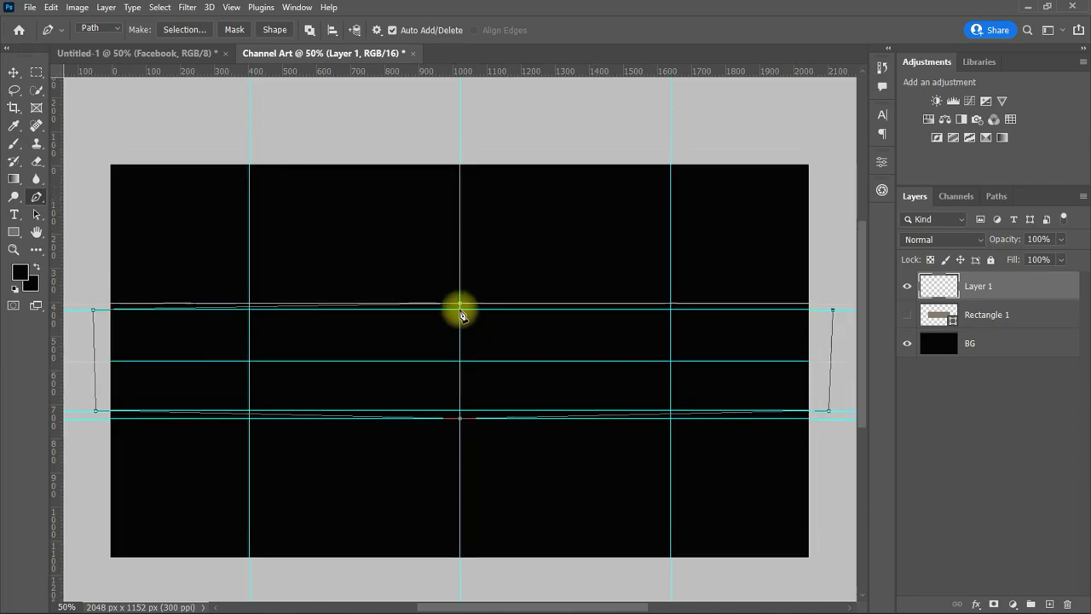
{"action": "left_click", "coordinate": [461, 306]}
{"action": "right_click", "coordinate": [499, 318]}
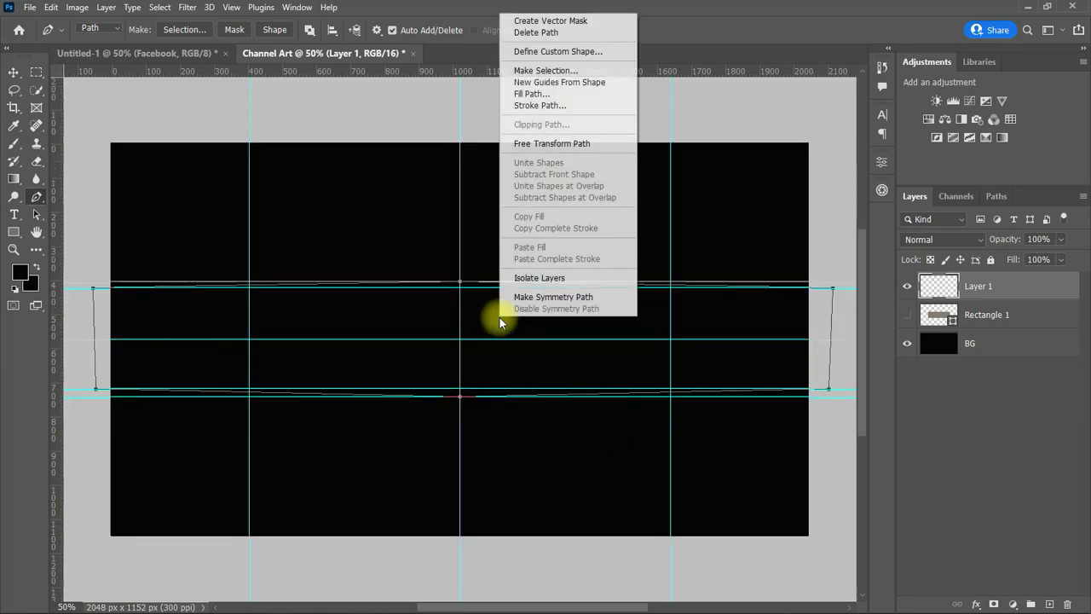
{"action": "left_click", "coordinate": [550, 71]}
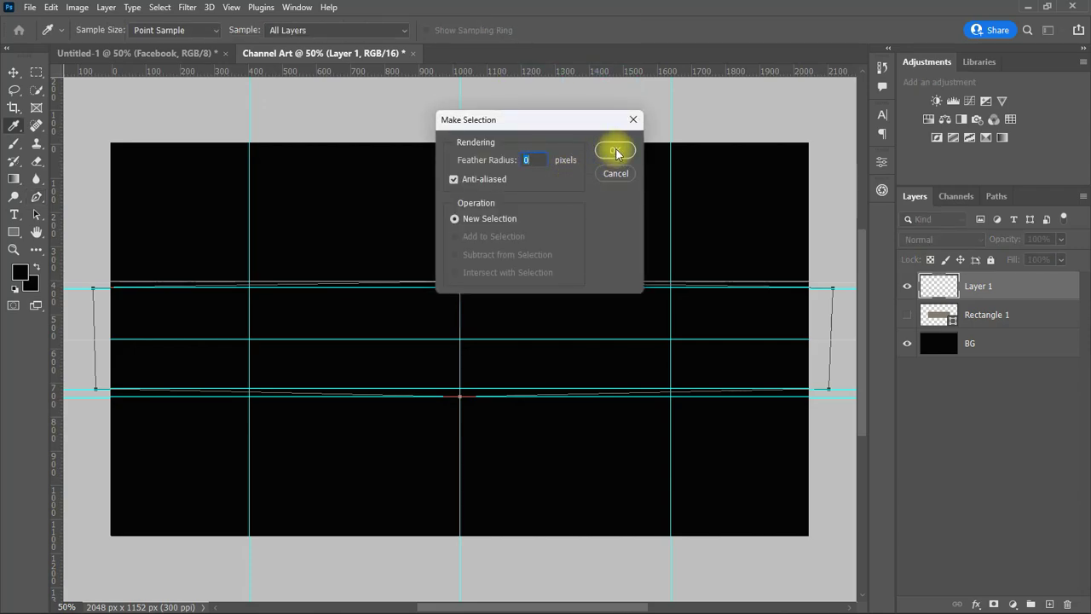
{"action": "key", "text": "Return"}
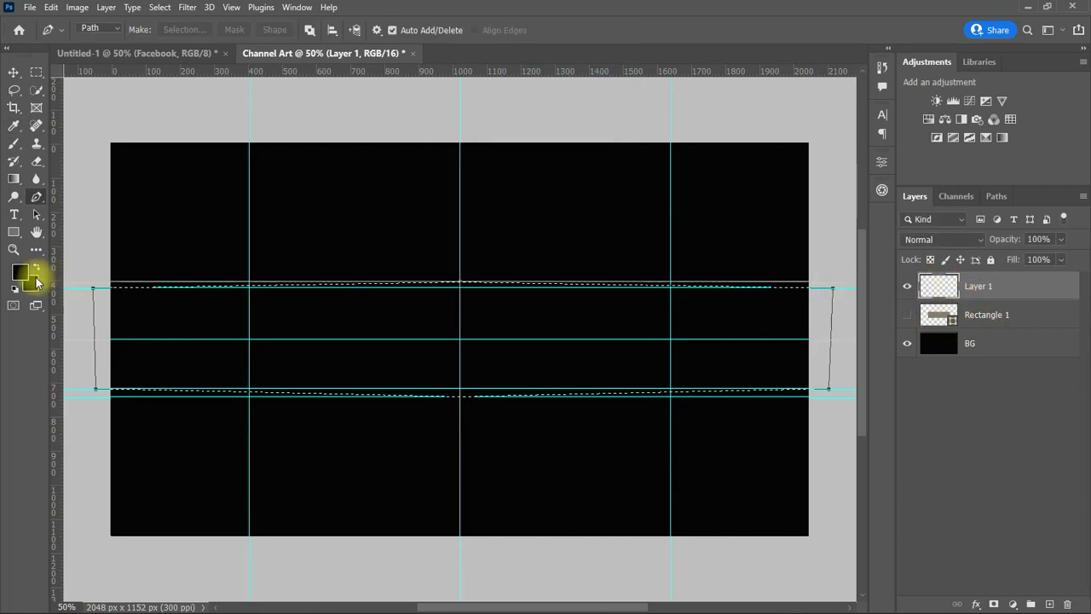
Step: Fill the band selection with deep red and deselect
{"action": "left_click", "coordinate": [19, 271]}
{"action": "left_click", "coordinate": [858, 483]}
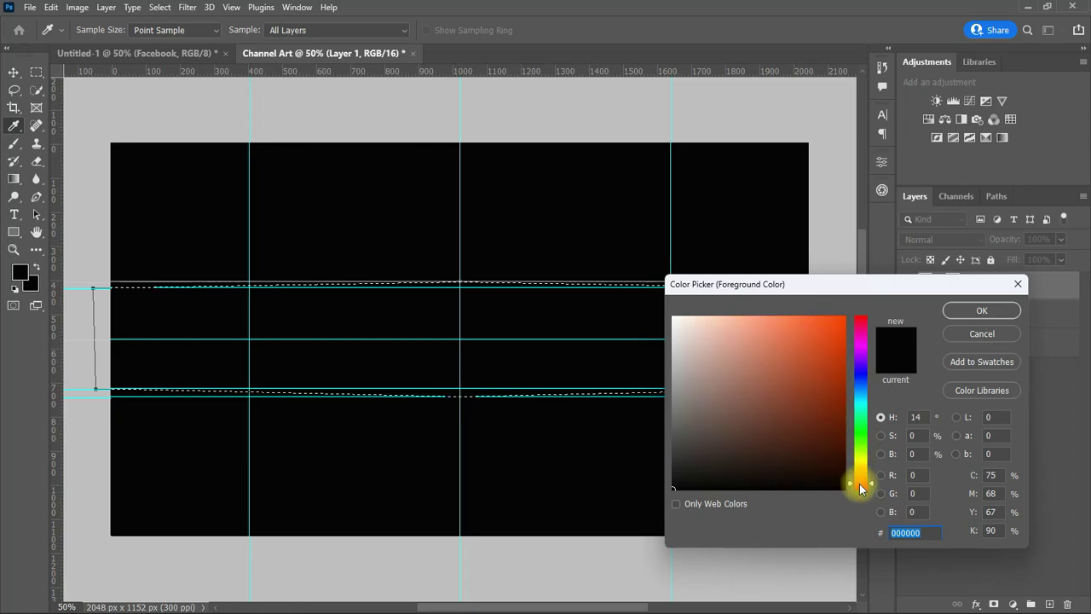
{"action": "left_click", "coordinate": [857, 487]}
{"action": "left_click_drag", "start_coordinate": [845, 356], "coordinate": [851, 371]}
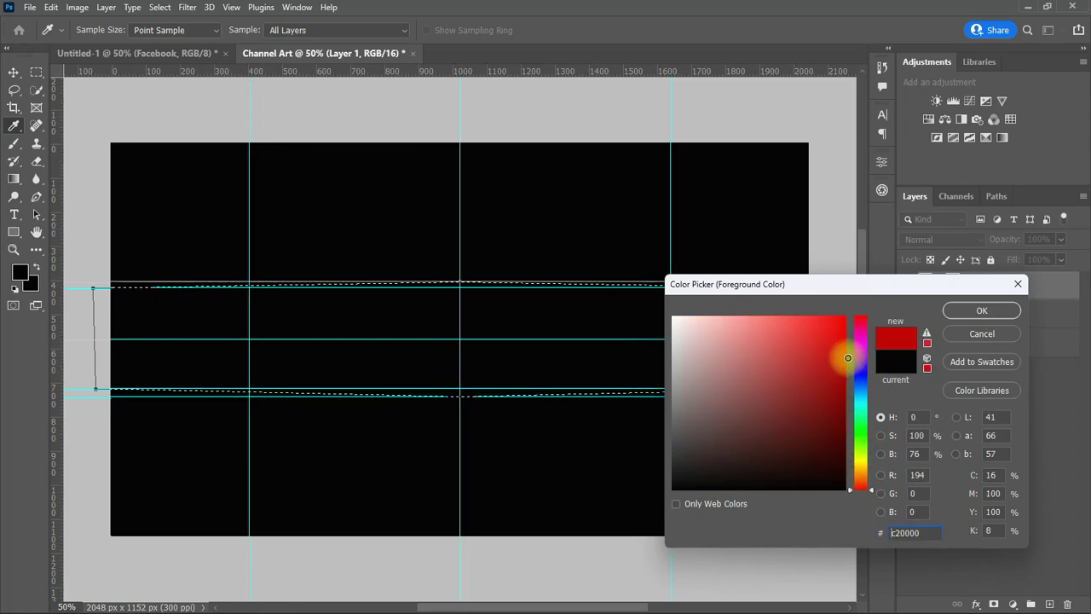
{"action": "left_click", "coordinate": [983, 311]}
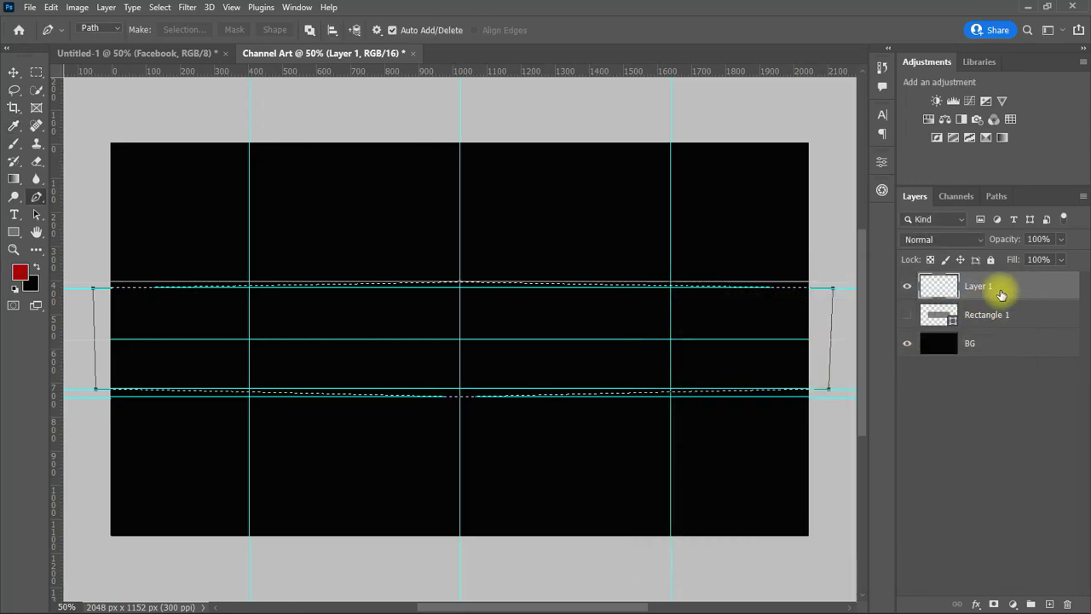
{"action": "key", "text": "alt+BackSpace"}
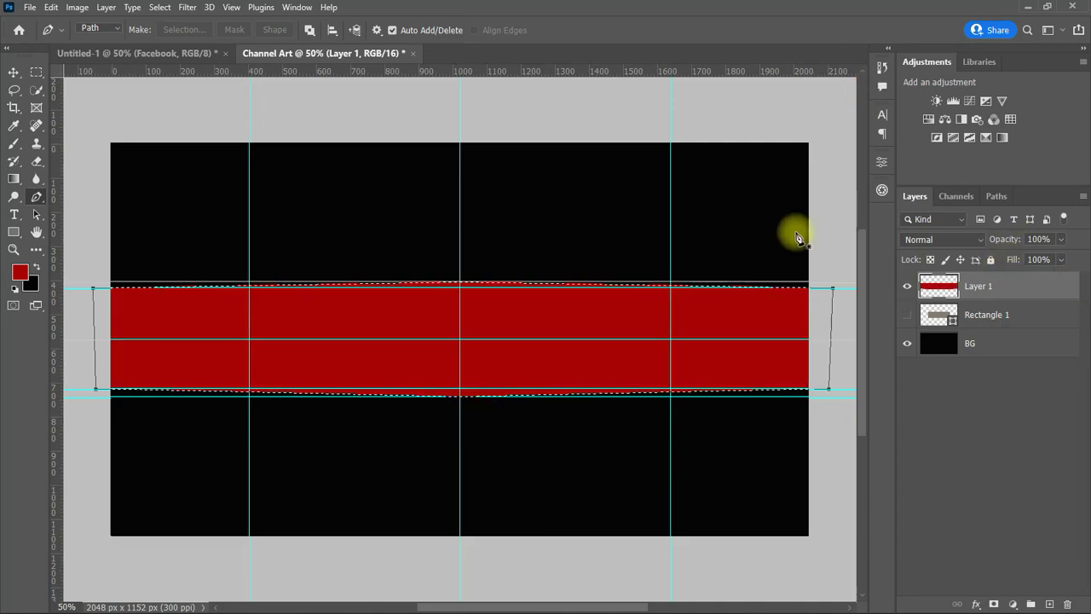
{"action": "key", "text": "ctrl+d"}
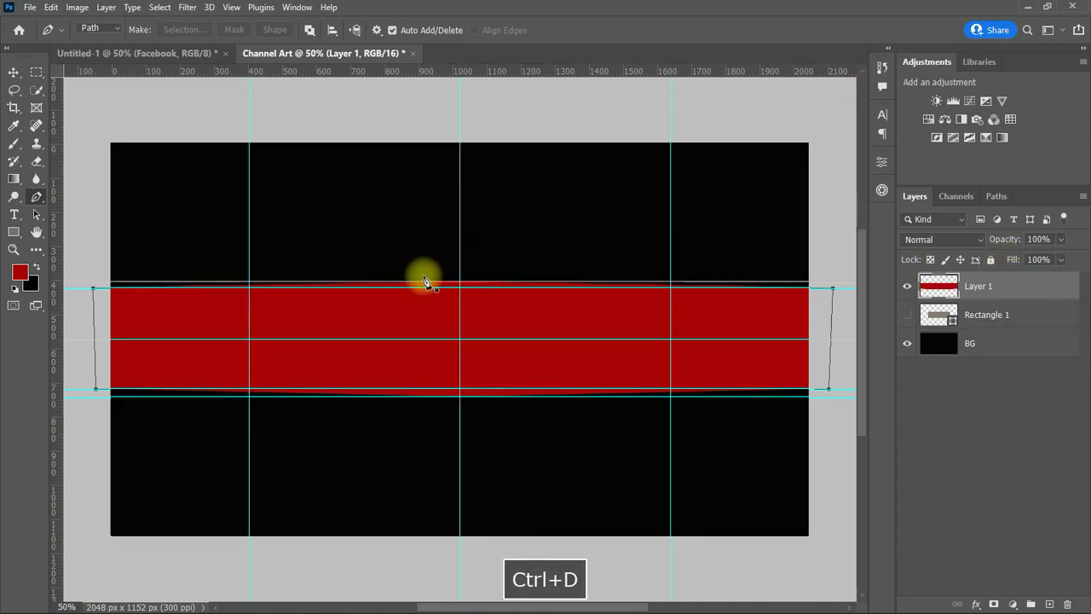
Step: Remove the band's two horizontal guides and toggle guide visibility to check the band
{"action": "left_click", "coordinate": [14, 72]}
{"action": "scroll", "coordinate": [171, 255], "scroll_direction": "down", "scroll_amount": 1}
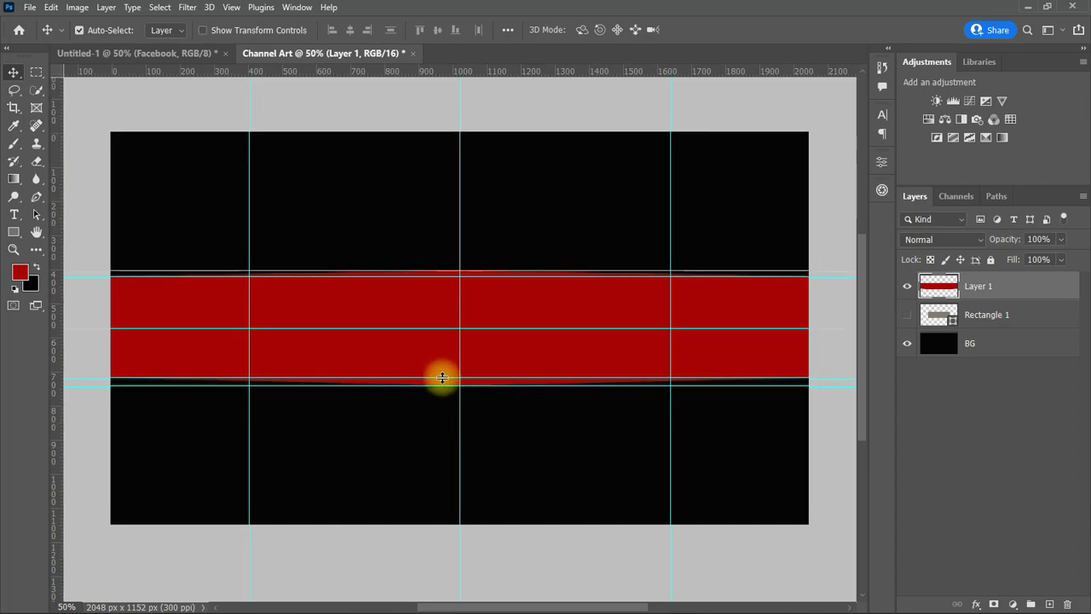
{"action": "left_click_drag", "start_coordinate": [442, 377], "coordinate": [446, 12]}
{"action": "left_click_drag", "start_coordinate": [426, 278], "coordinate": [446, 74]}
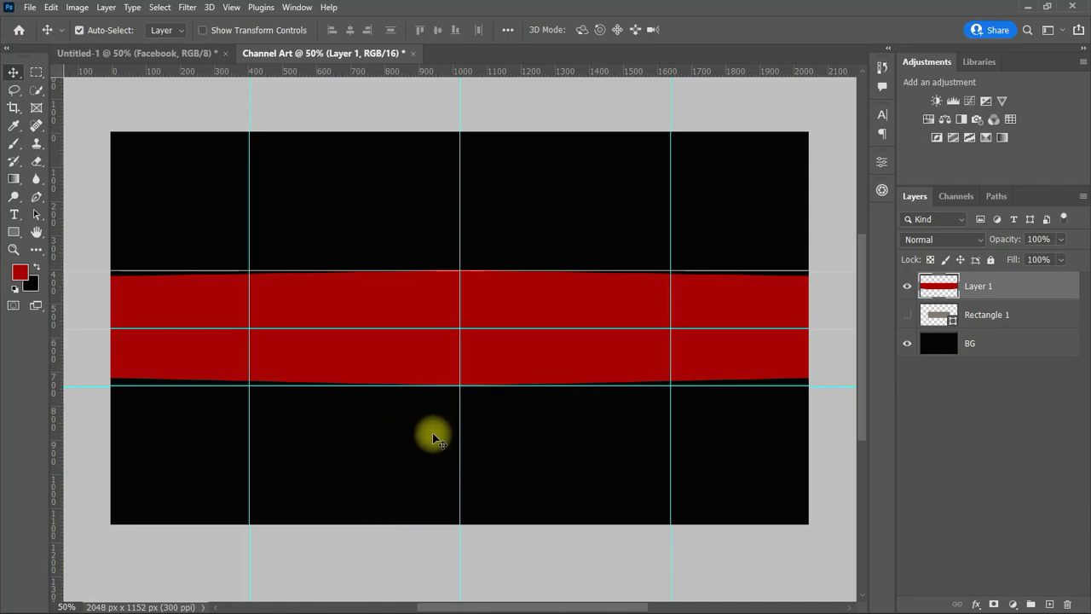
{"action": "left_click", "coordinate": [268, 187]}
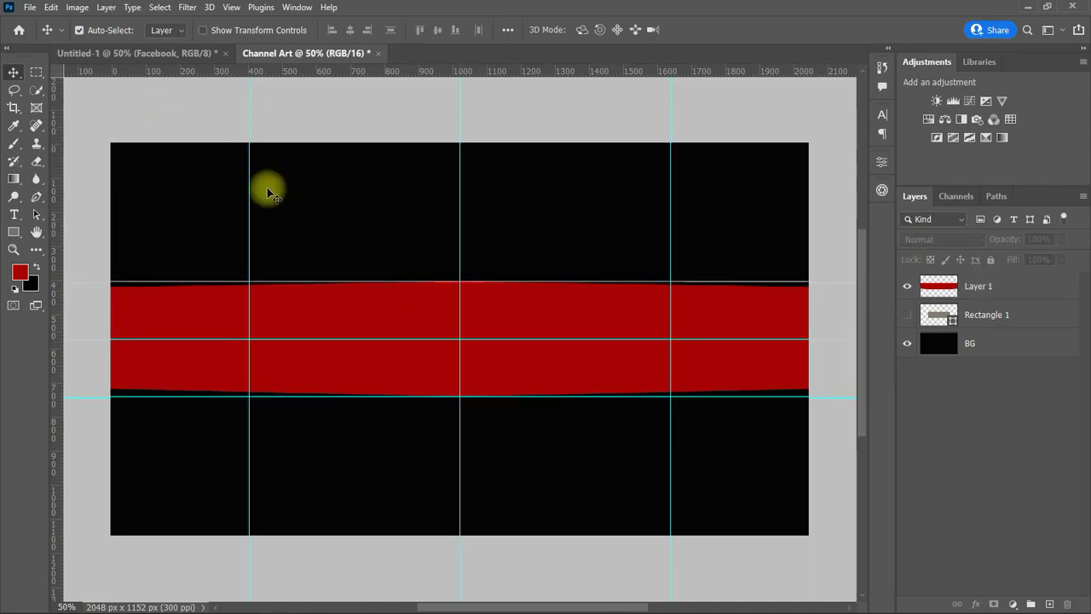
{"action": "key", "text": "ctrl+h"}
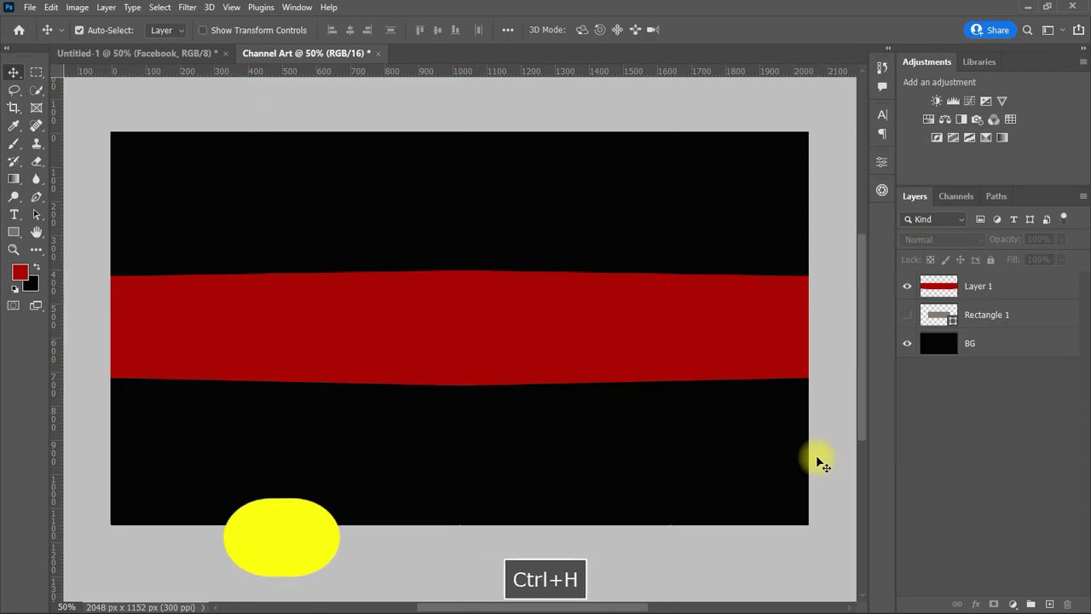
{"action": "key", "text": "ctrl+h"}
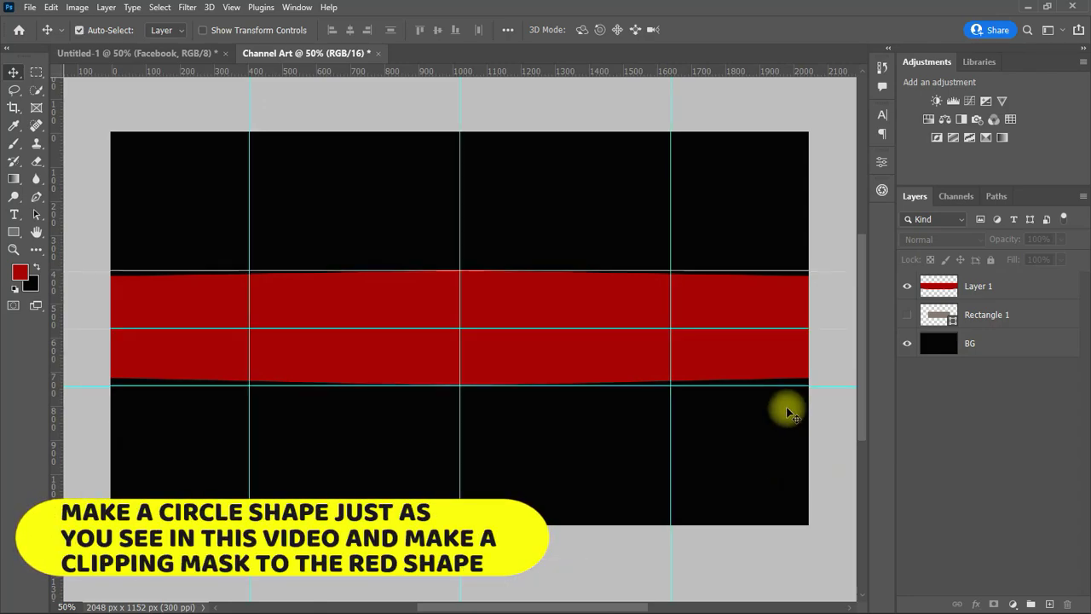
{"action": "left_click_drag", "start_coordinate": [532, 607], "coordinate": [523, 607]}
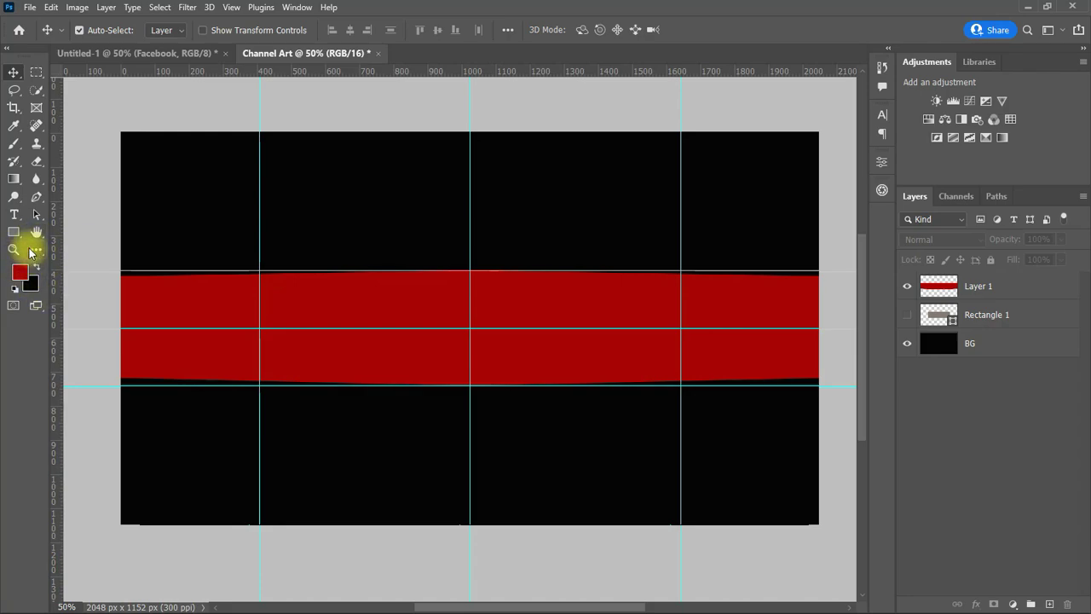
Step: Draw a large unfilled circle over the left part of the band
{"action": "left_click", "coordinate": [14, 232]}
{"action": "key", "text": "x"}
{"action": "key", "text": "shift+u"}
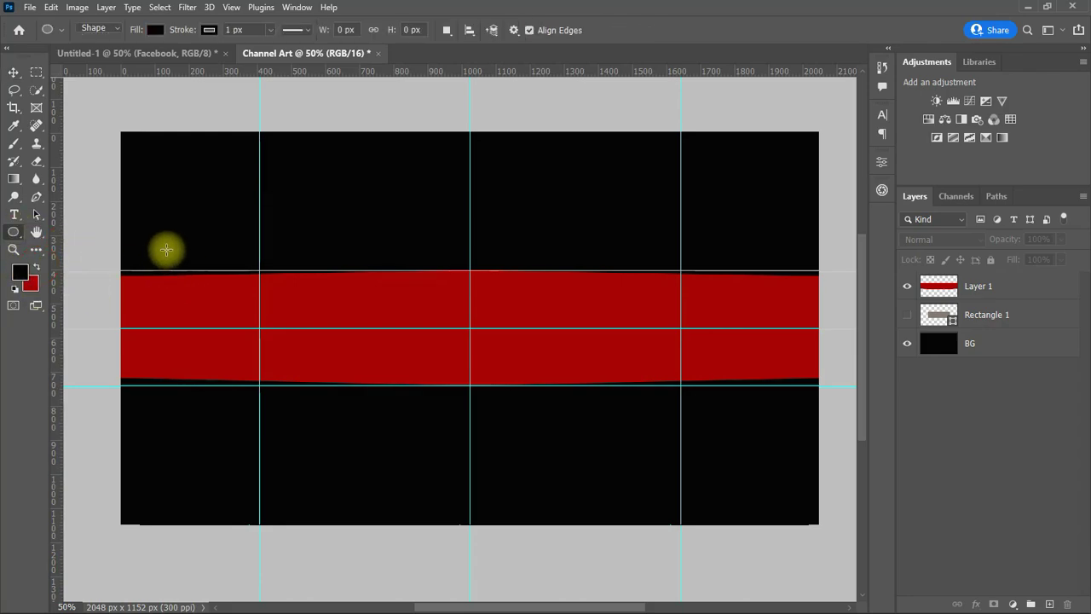
{"action": "mouse_move", "coordinate": [157, 182]}
{"action": "left_mouse_down"}
{"action": "mouse_move", "coordinate": [473, 509]}
{"action": "mouse_move", "coordinate": [401, 416]}
{"action": "mouse_move", "coordinate": [434, 451]}
{"action": "left_mouse_up"}
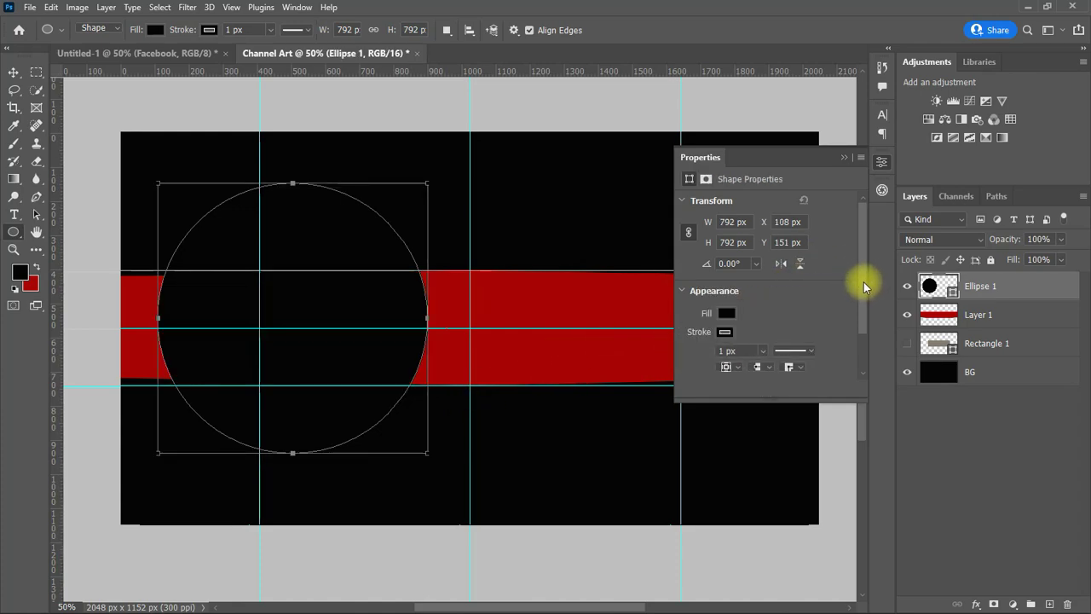
{"action": "scroll", "coordinate": [864, 285], "scroll_direction": "down", "scroll_amount": 2}
{"action": "left_click", "coordinate": [726, 264]}
{"action": "left_click", "coordinate": [697, 289]}
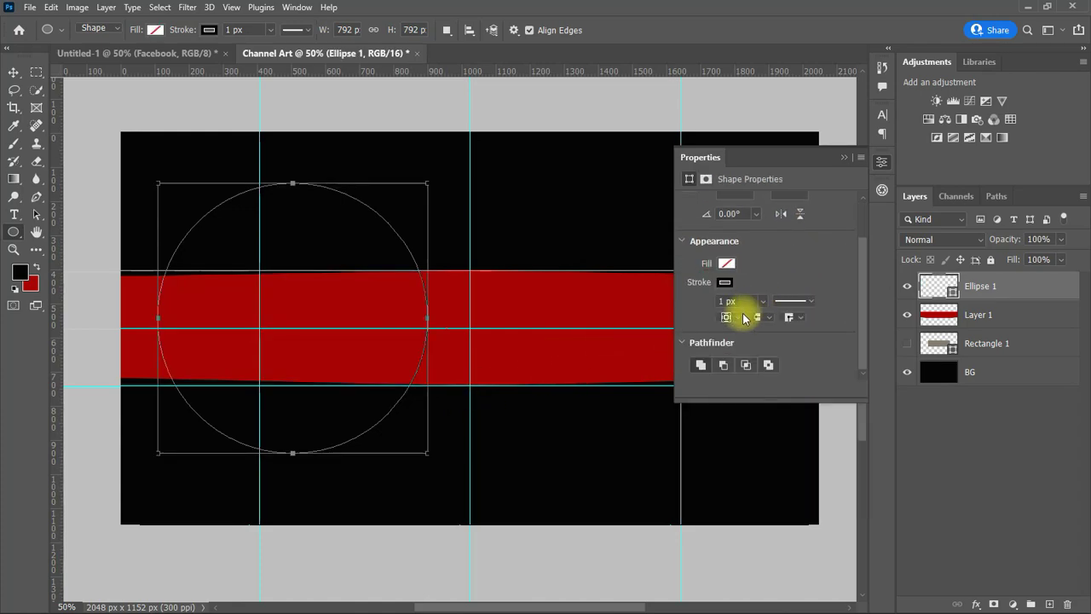
Step: Give the ring a 40 px black stroke and slide it left so only its right arc crosses the band
{"action": "type", "text": "50"}
{"action": "key", "text": "Return"}
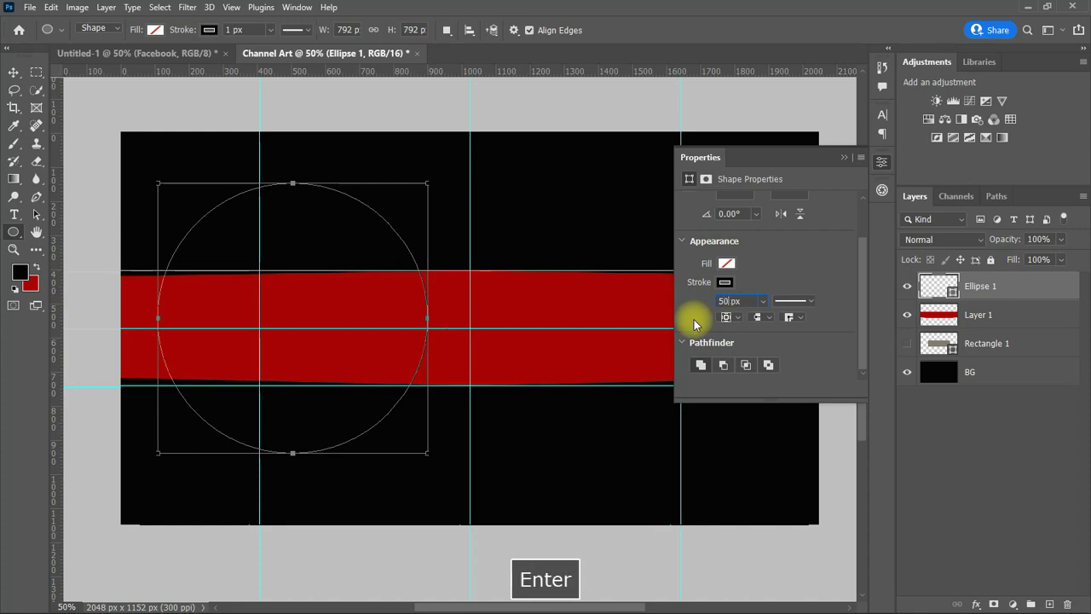
{"action": "left_click_drag", "start_coordinate": [720, 301], "coordinate": [697, 329]}
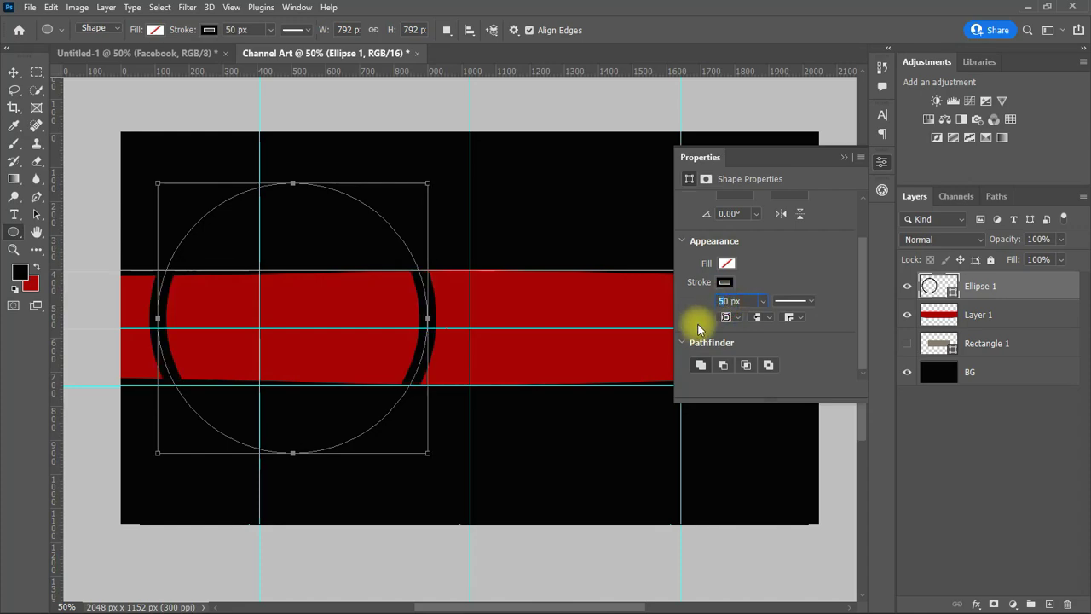
{"action": "type", "text": "4"}
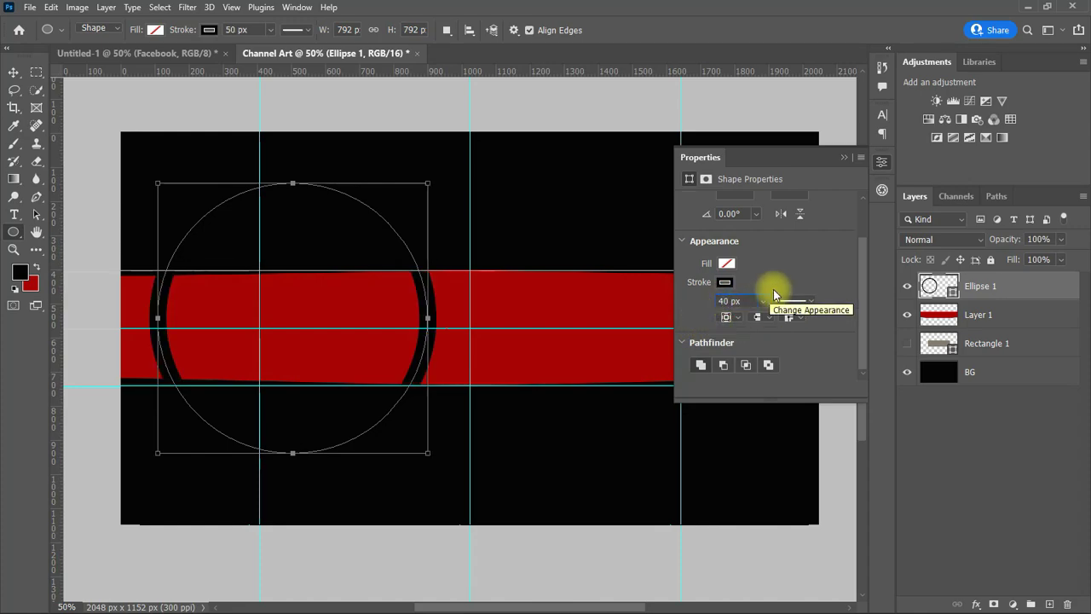
{"action": "key", "text": "Return"}
{"action": "key", "text": "v"}
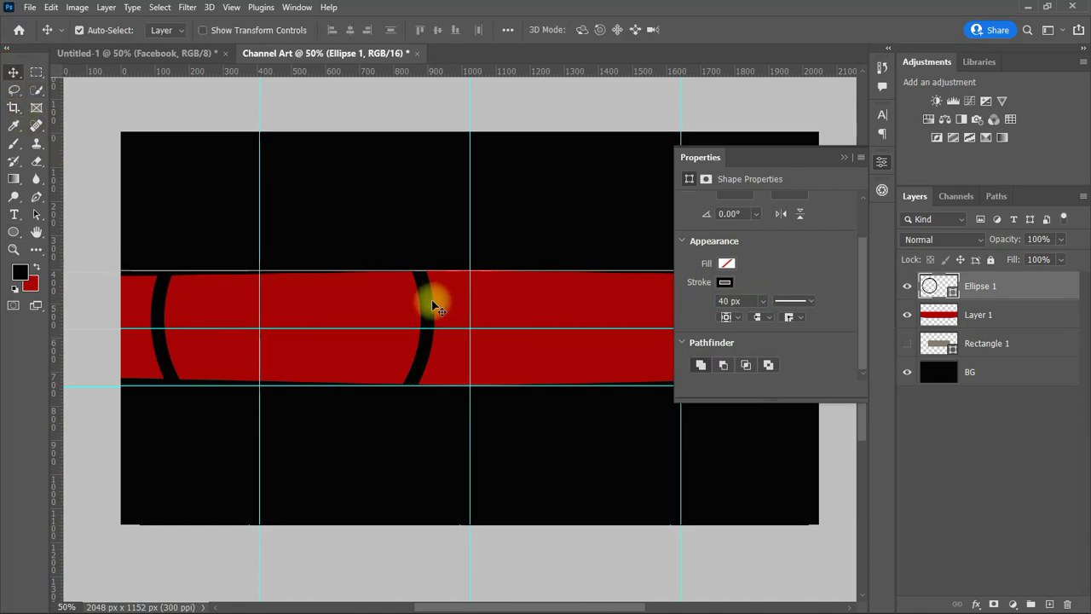
{"action": "left_click_drag", "start_coordinate": [433, 305], "coordinate": [214, 315]}
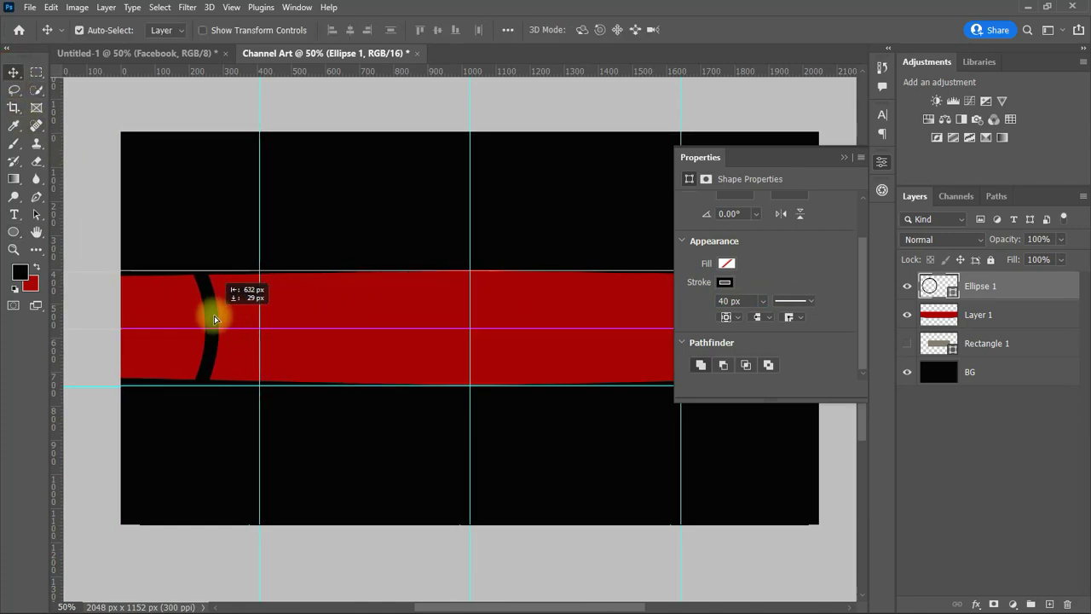
{"action": "left_click", "coordinate": [1002, 380]}
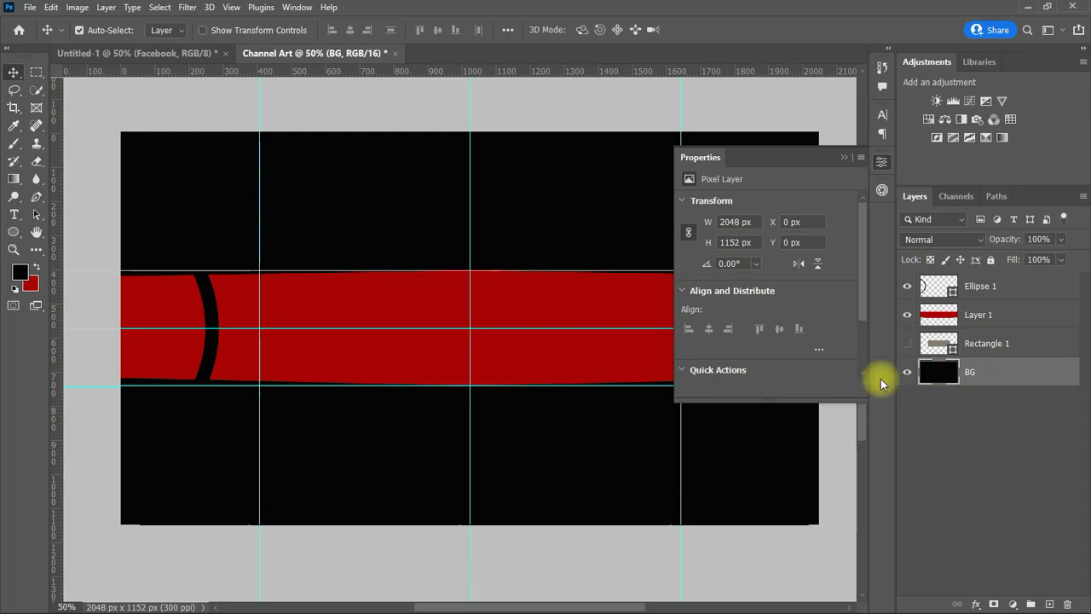
Step: Fill the background white and Alt-drag the ring into copies spaced 70 px apart
{"action": "left_click", "coordinate": [19, 271]}
{"action": "left_click_drag", "start_coordinate": [689, 358], "coordinate": [635, 271]}
{"action": "left_click", "coordinate": [972, 314]}
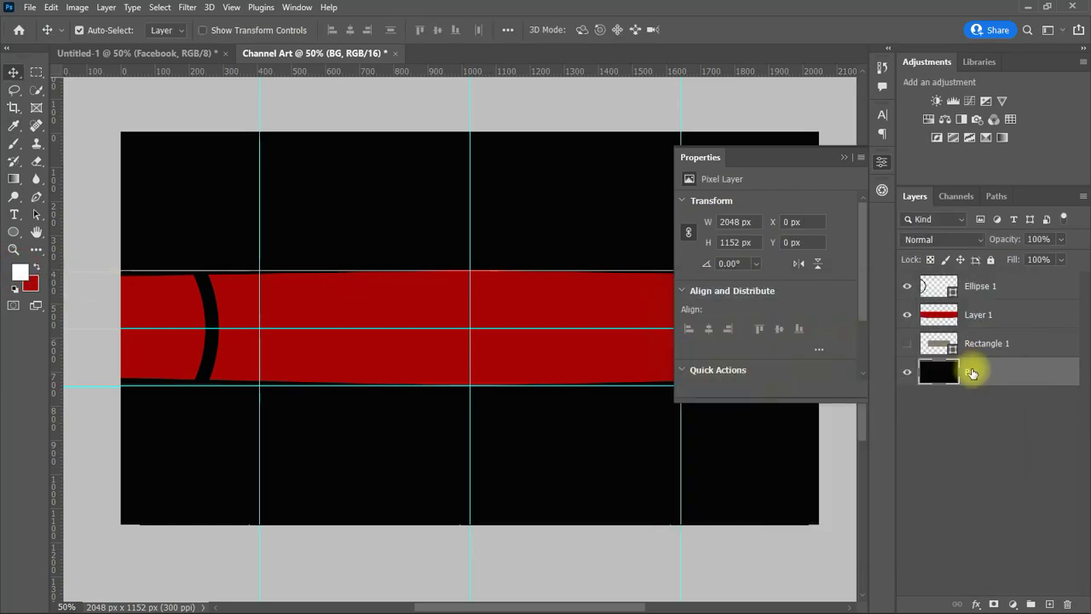
{"action": "key", "text": "alt+BackSpace"}
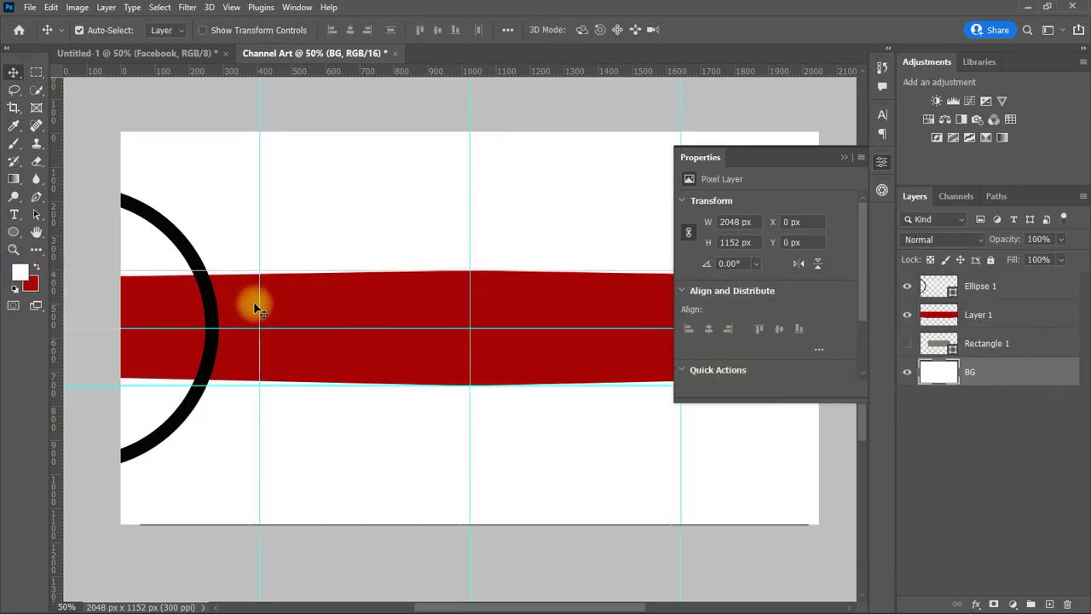
{"action": "mouse_move", "coordinate": [206, 301]}
{"action": "left_mouse_down"}
{"action": "mouse_move", "coordinate": [137, 310]}
{"action": "mouse_move", "coordinate": [211, 311]}
{"action": "left_mouse_up"}
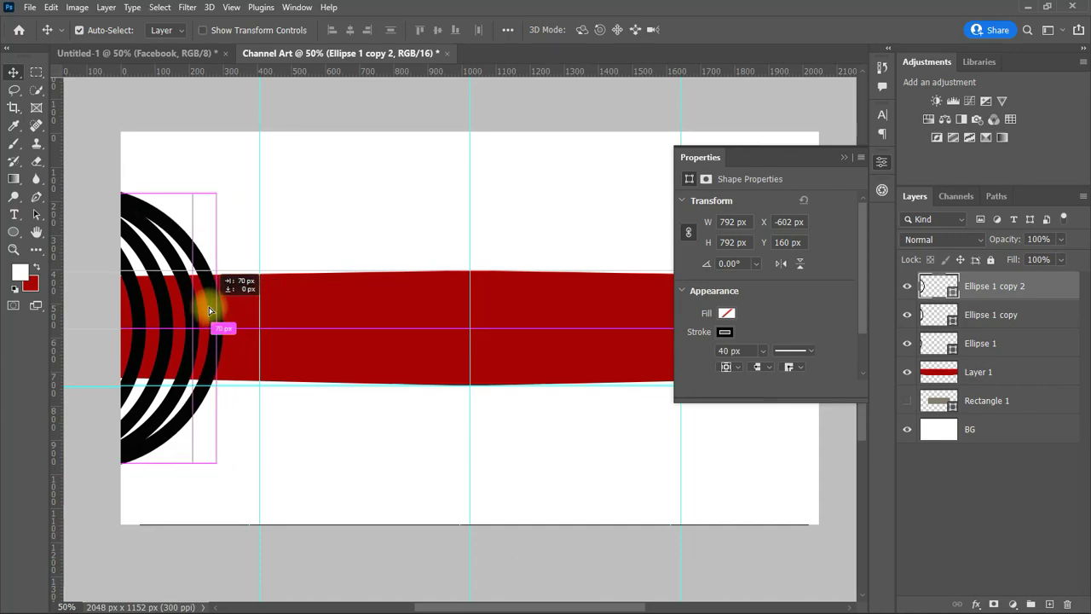
{"action": "left_click_drag", "start_coordinate": [210, 311], "coordinate": [211, 311], "text": "alt"}
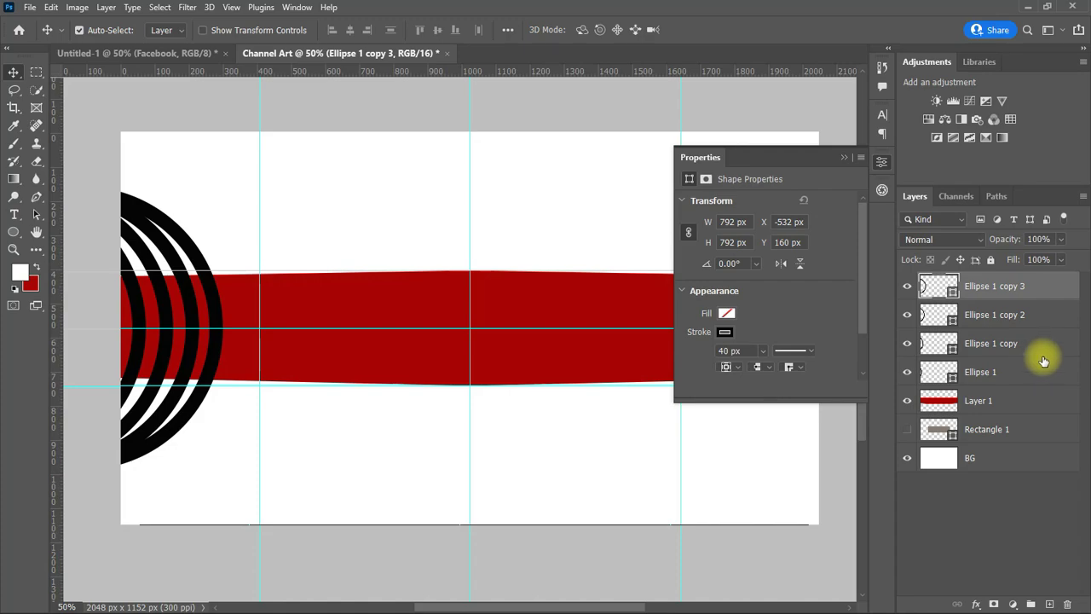
Step: Turn the four ring layers into a smart object clipped to the band, copied to its right end
{"action": "left_click", "coordinate": [1011, 377]}
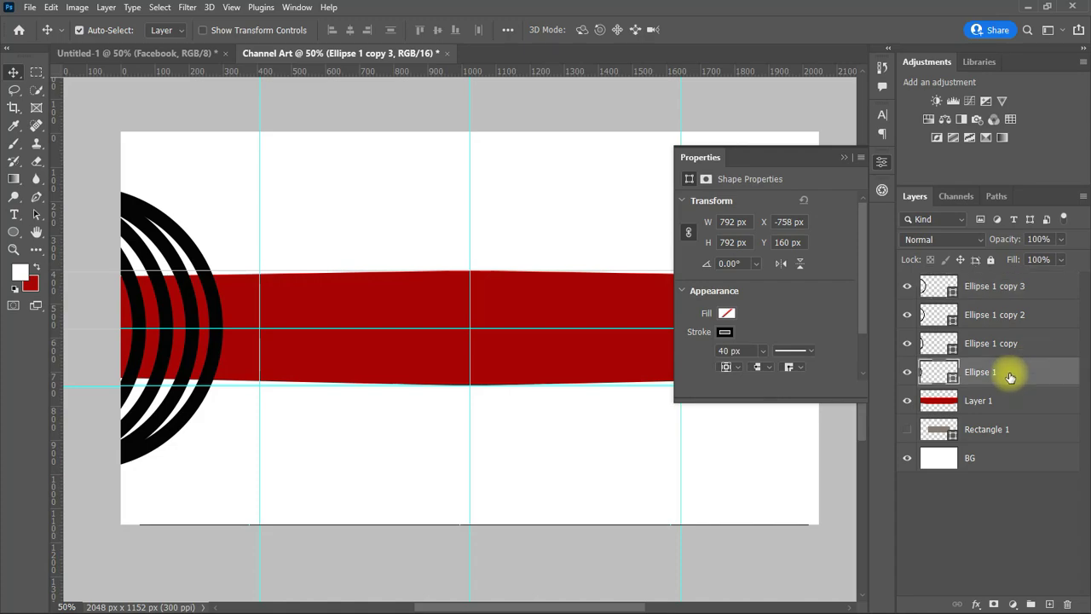
{"action": "left_click", "coordinate": [1011, 286], "text": "shift"}
{"action": "right_click", "coordinate": [1011, 286]}
{"action": "left_click", "coordinate": [890, 227]}
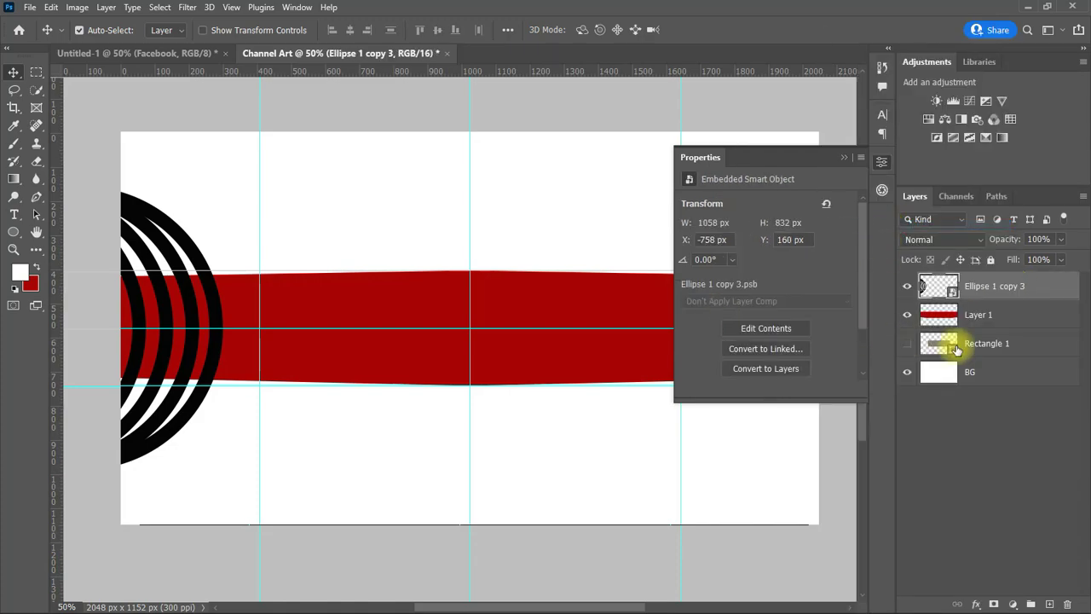
{"action": "left_click", "coordinate": [980, 300], "text": "alt"}
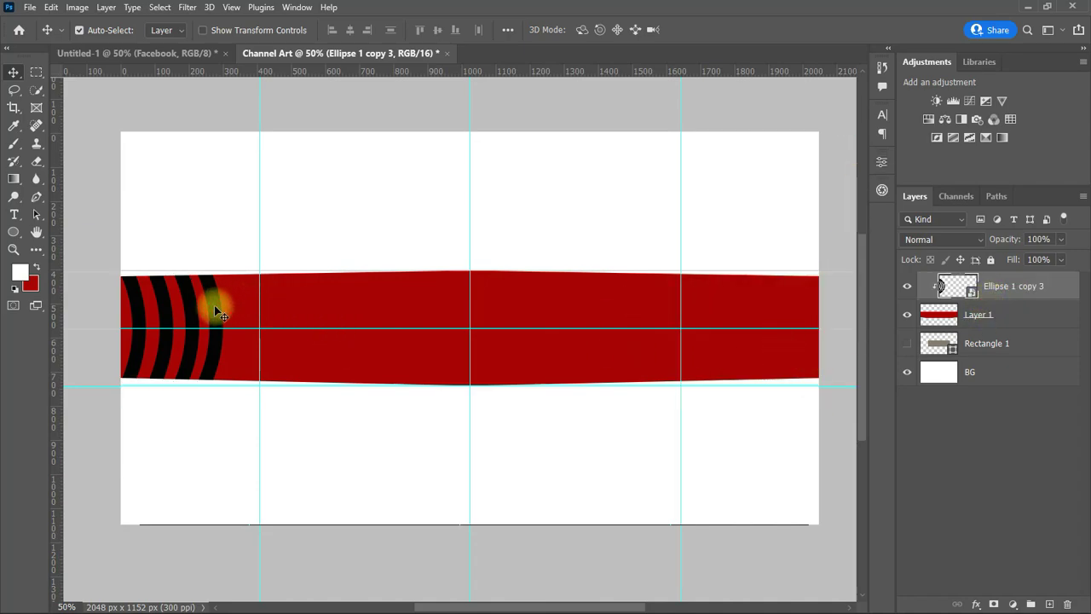
{"action": "mouse_move", "coordinate": [252, 317]}
{"action": "left_mouse_down"}
{"action": "mouse_move", "coordinate": [578, 358]}
{"action": "mouse_move", "coordinate": [785, 335]}
{"action": "left_mouse_up"}
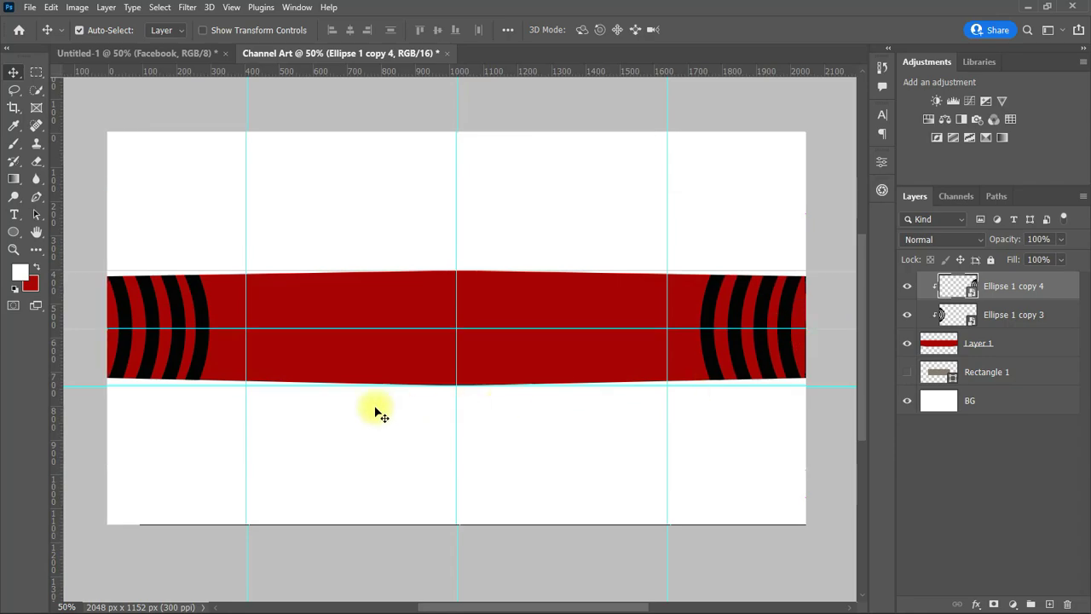
Step: Draw a 338 px circle at the band's centre and move its layer to the top
{"action": "left_click", "coordinate": [875, 436]}
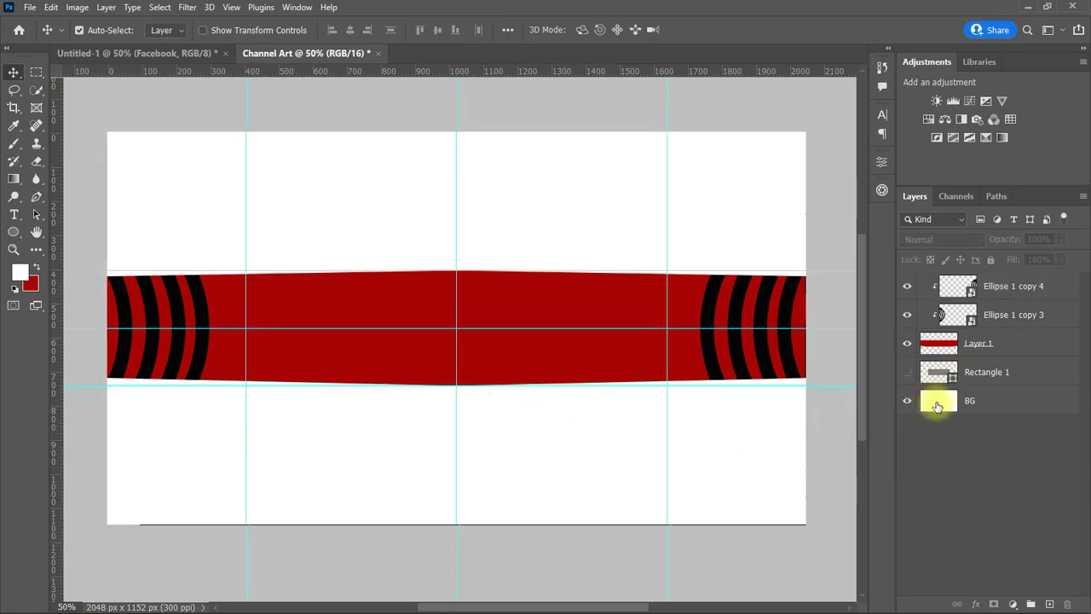
{"action": "left_click", "coordinate": [803, 444]}
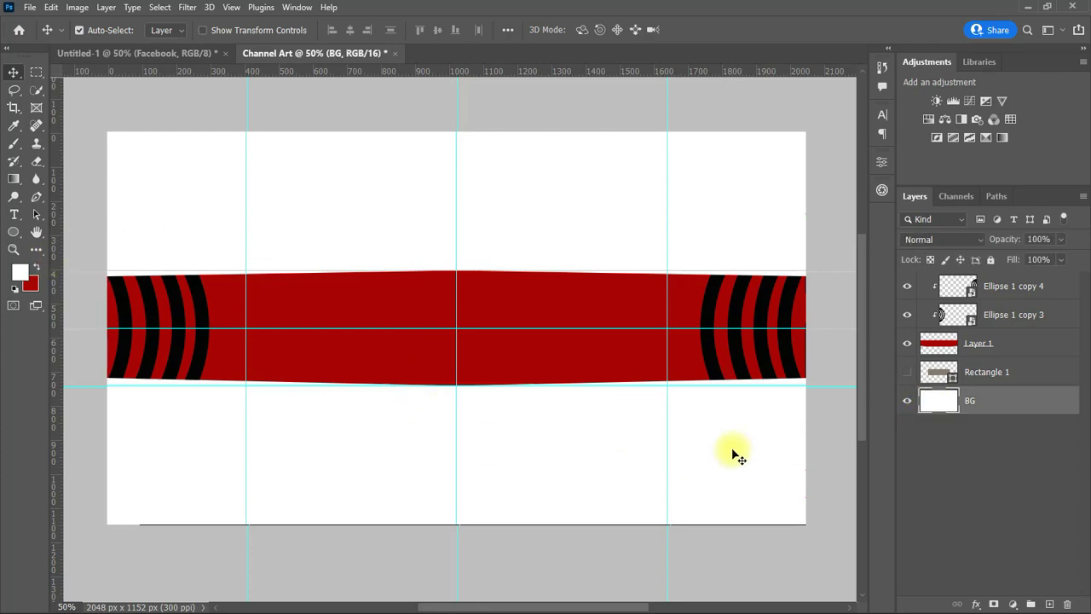
{"action": "left_click", "coordinate": [1011, 372]}
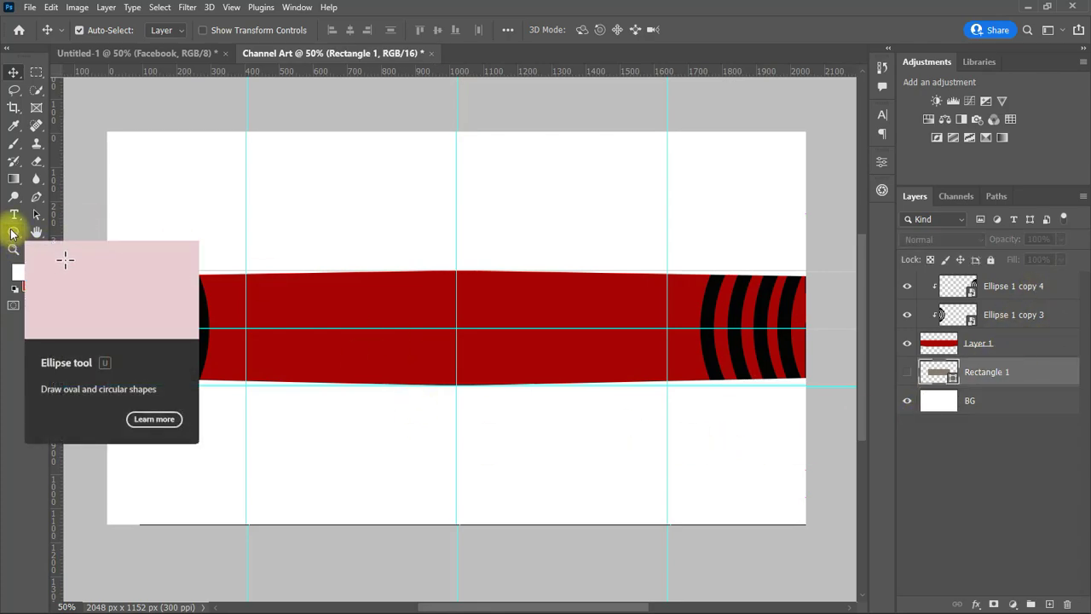
{"action": "left_click", "coordinate": [13, 233]}
{"action": "left_click_drag", "start_coordinate": [456, 330], "coordinate": [524, 381]}
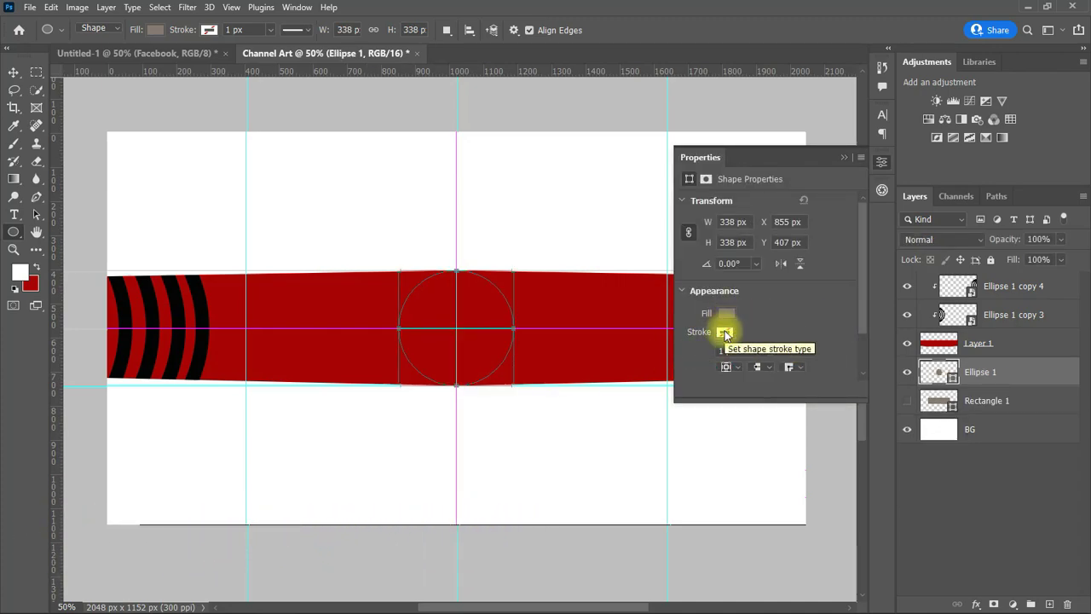
{"action": "left_click_drag", "start_coordinate": [1016, 370], "coordinate": [1018, 286]}
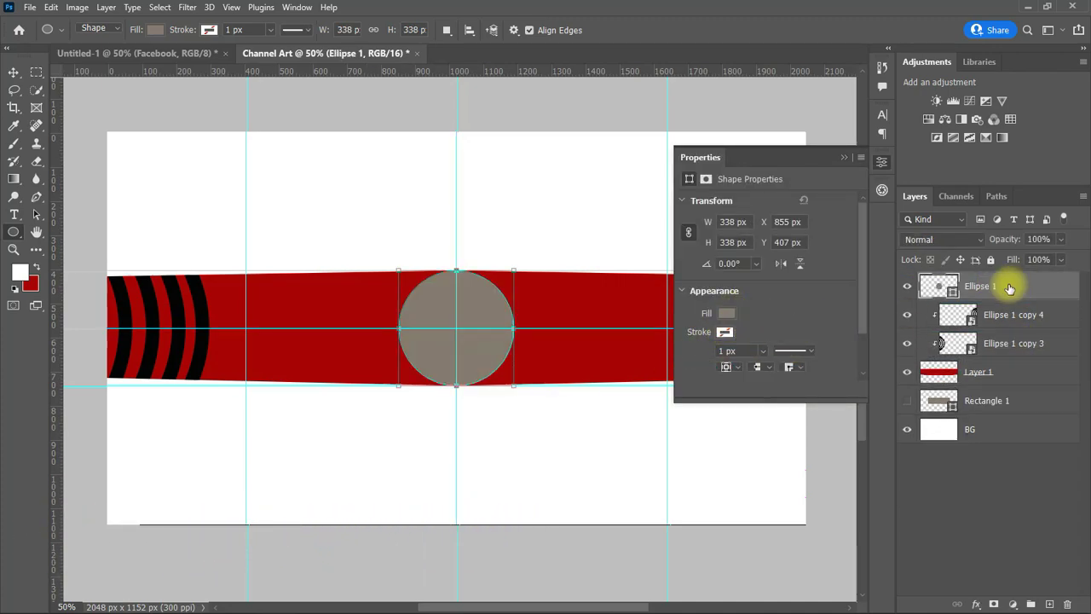
{"action": "left_click", "coordinate": [842, 157]}
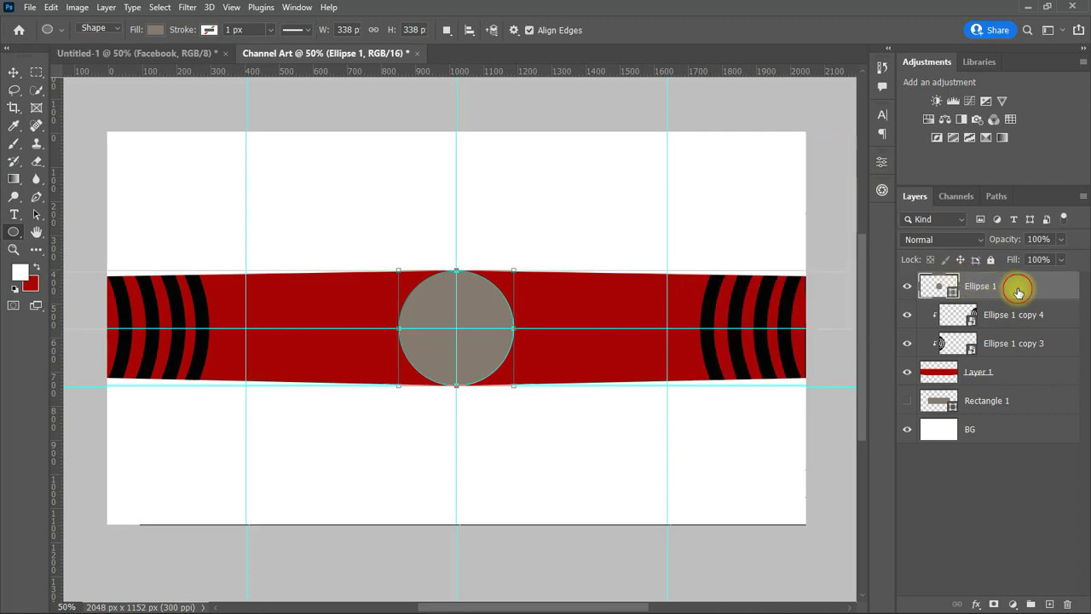
{"action": "left_click", "coordinate": [12, 75]}
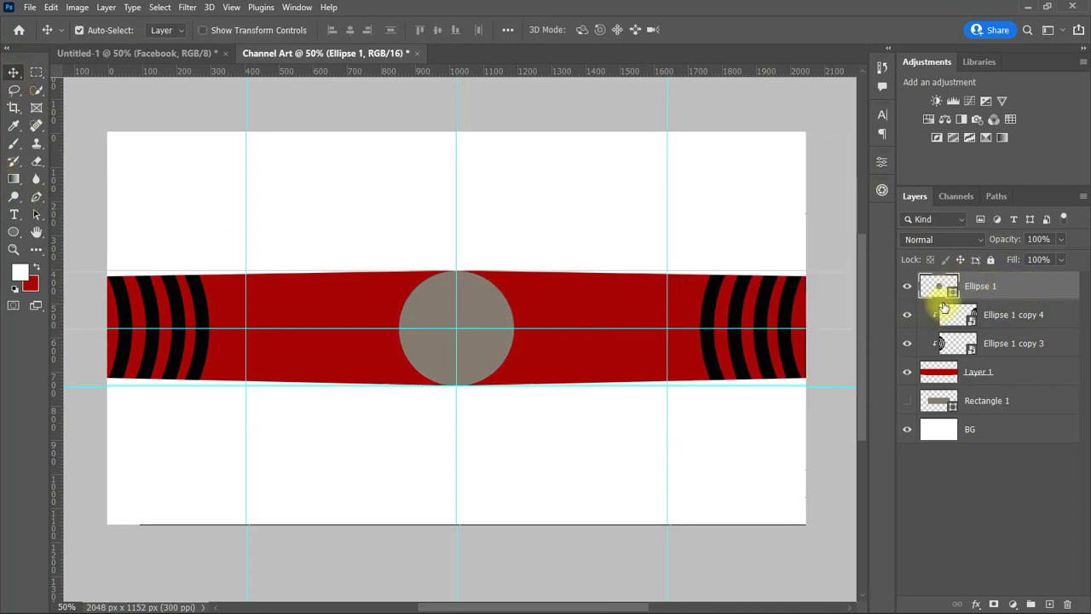
Step: Duplicate the grey circle and turn the copy into an unfilled stroked ring
{"action": "key", "text": "z"}
{"action": "left_click", "coordinate": [451, 330]}
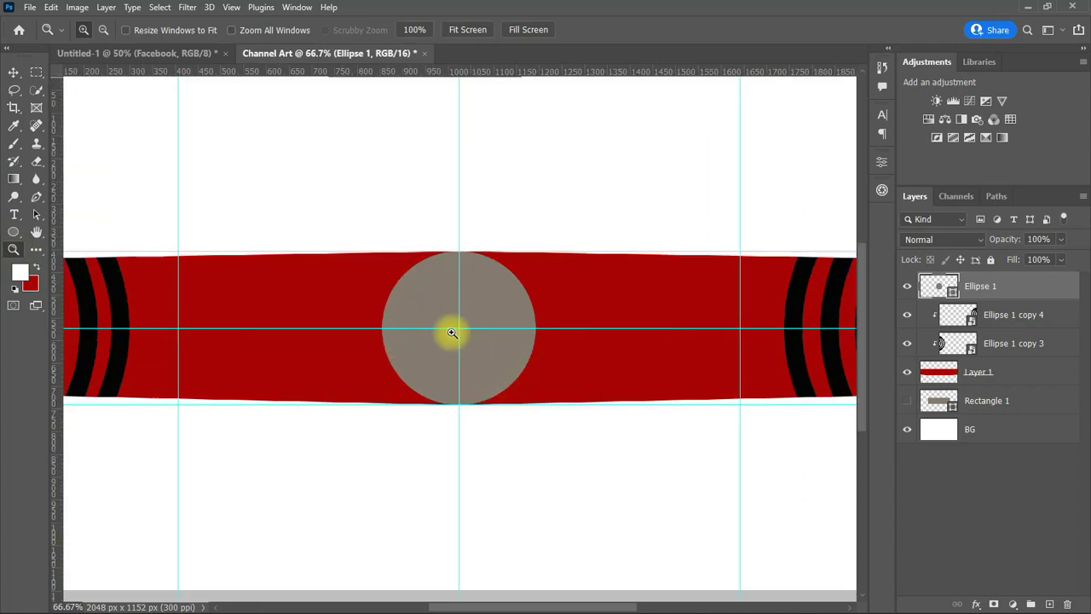
{"action": "left_click", "coordinate": [477, 341]}
{"action": "left_click", "coordinate": [1023, 290]}
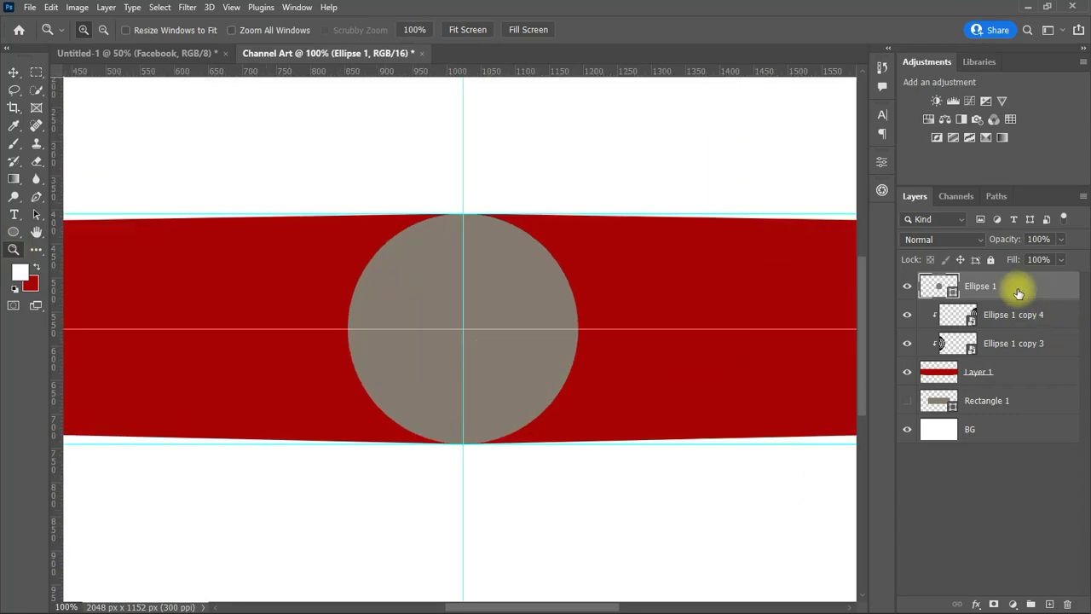
{"action": "key", "text": "ctrl+j"}
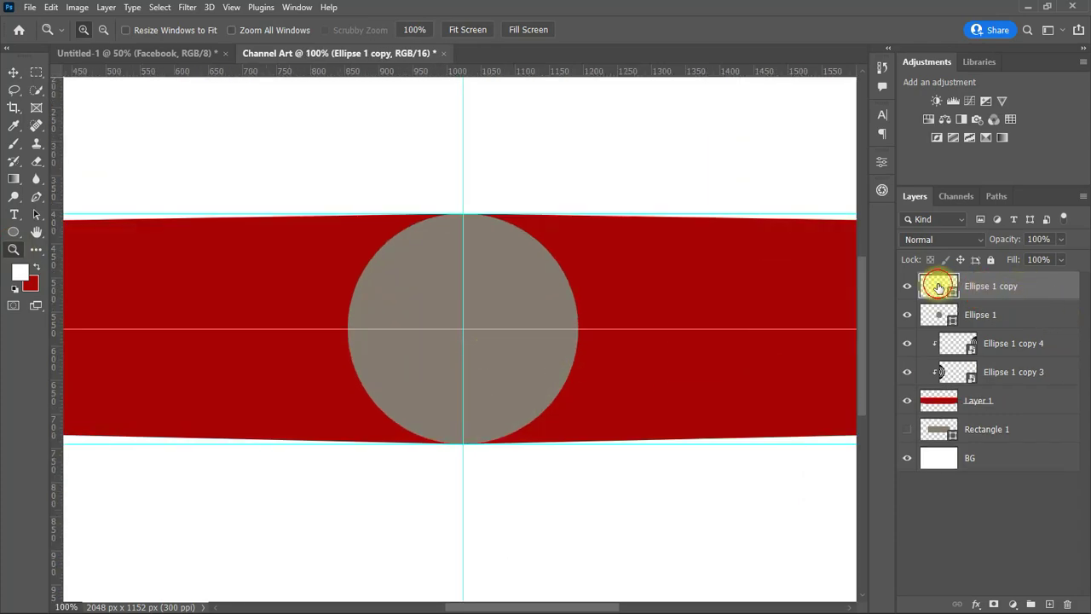
{"action": "left_click", "coordinate": [880, 161]}
{"action": "left_click", "coordinate": [722, 314]}
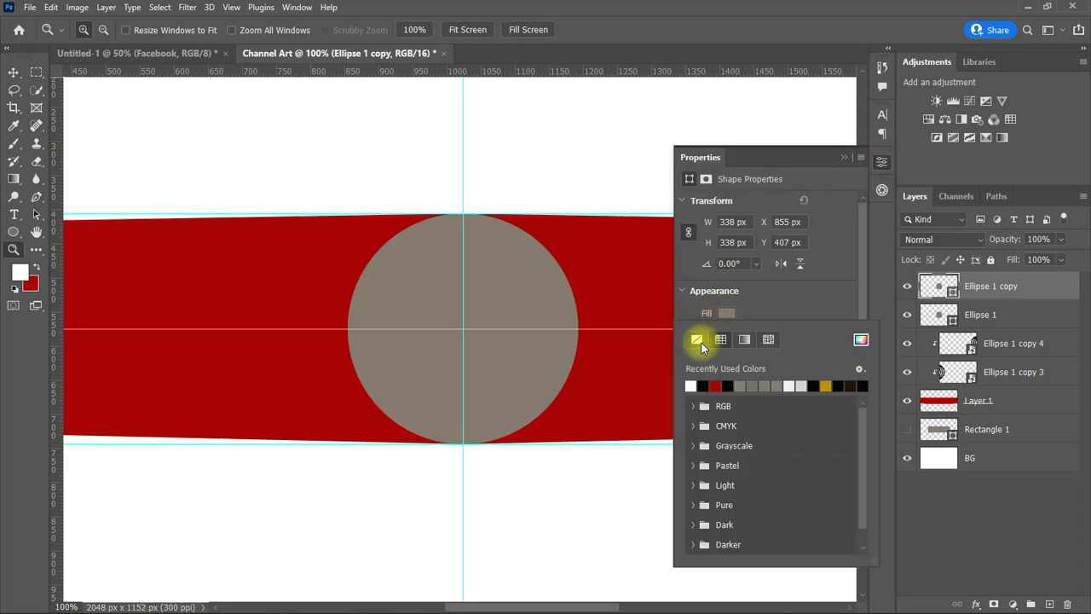
{"action": "left_click", "coordinate": [699, 347]}
{"action": "left_click", "coordinate": [770, 295]}
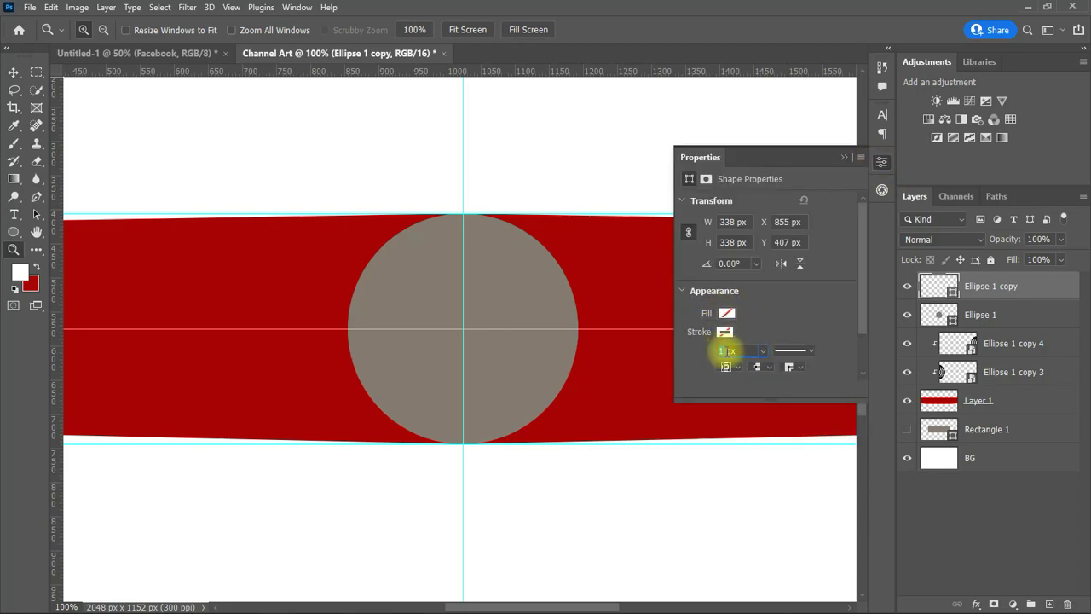
{"action": "type", "text": "30"}
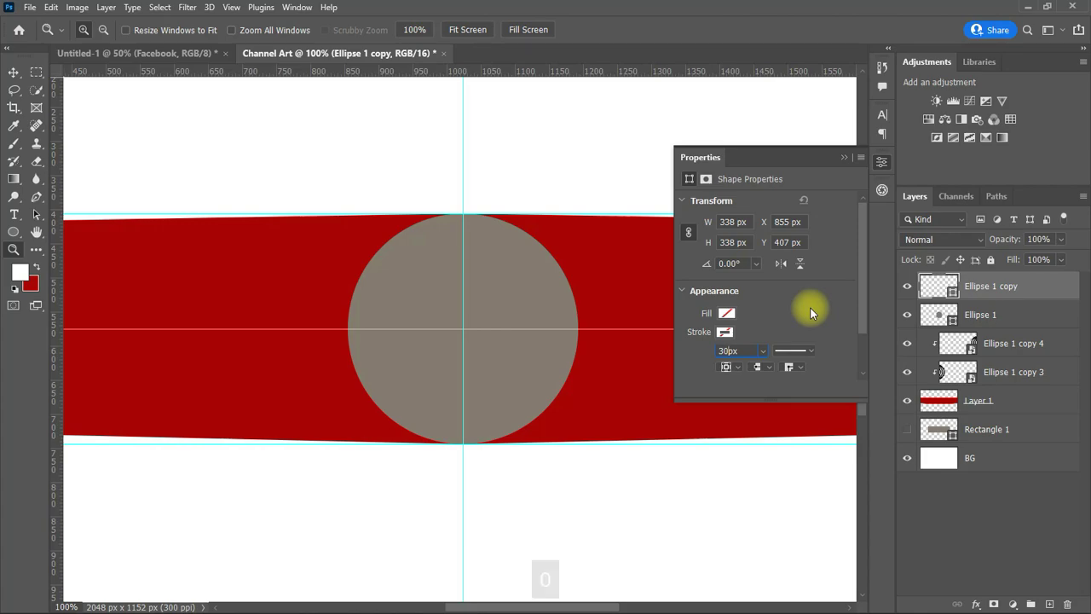
{"action": "key", "text": "Return"}
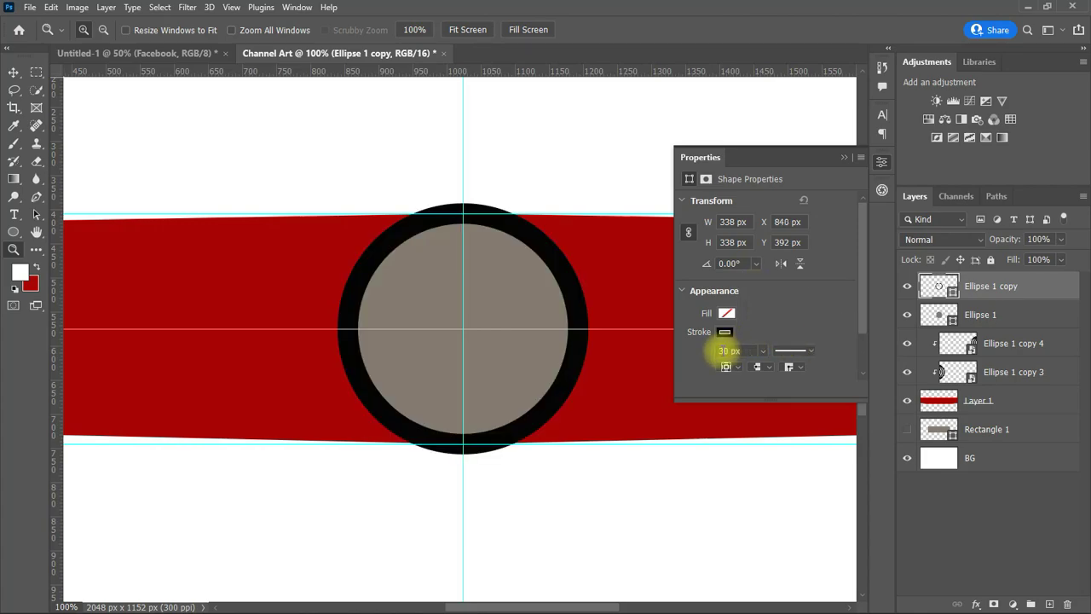
{"action": "type", "text": "20"}
{"action": "key", "text": "Return"}
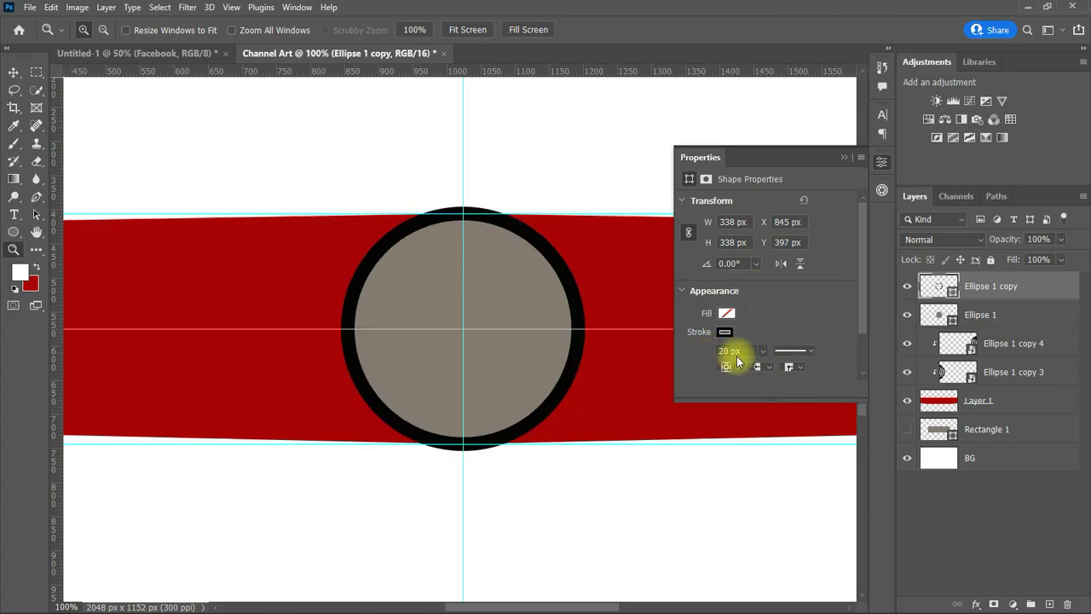
{"action": "left_click", "coordinate": [14, 72]}
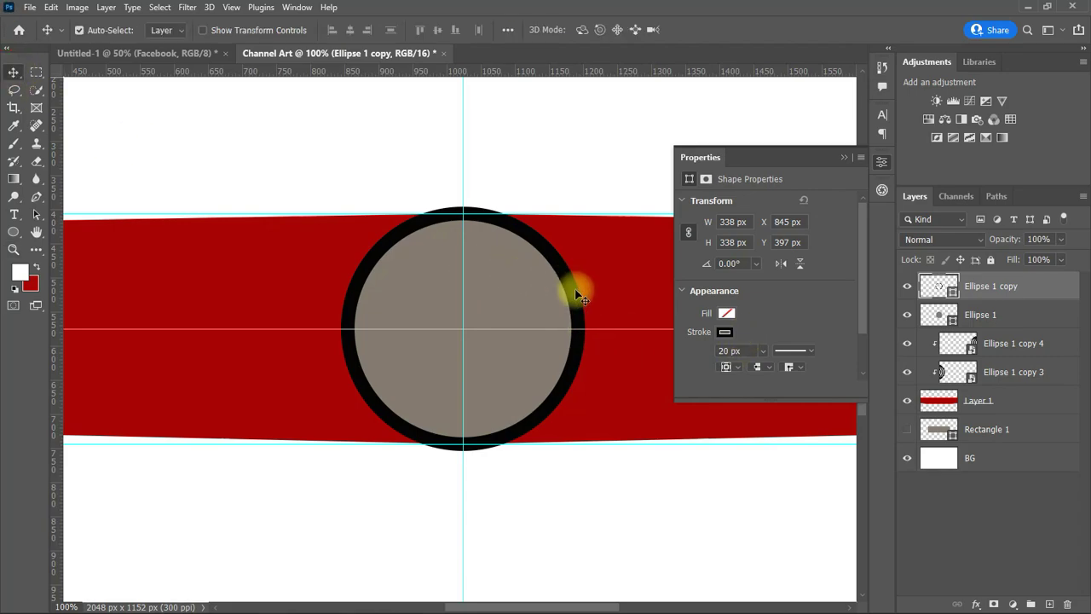
Step: Scale the ring up evenly to about 410 px
{"action": "key", "text": "ctrl+t"}
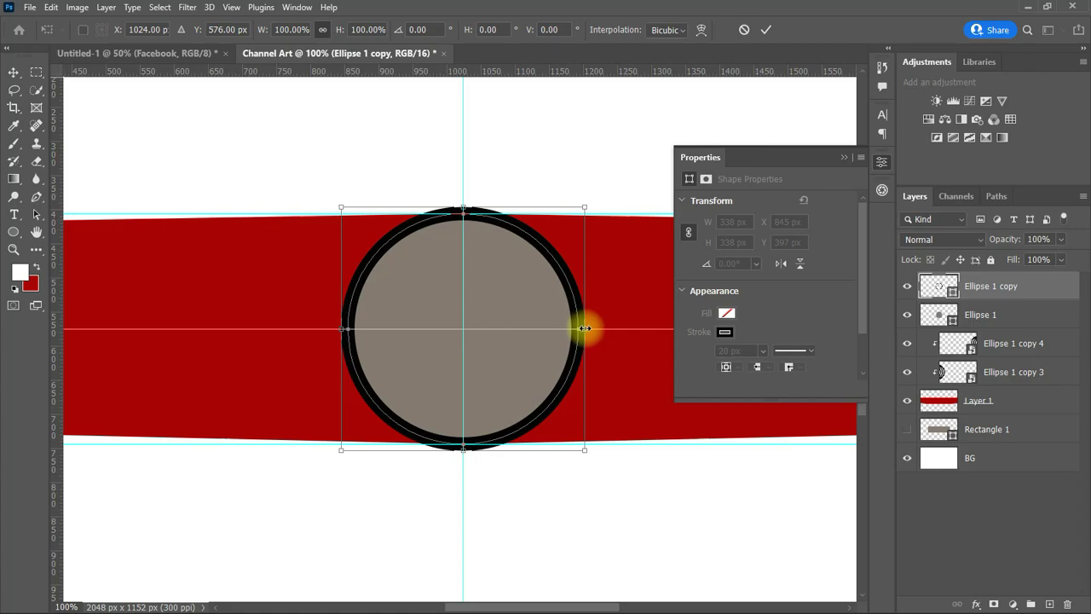
{"action": "left_click_drag", "start_coordinate": [585, 330], "coordinate": [602, 333]}
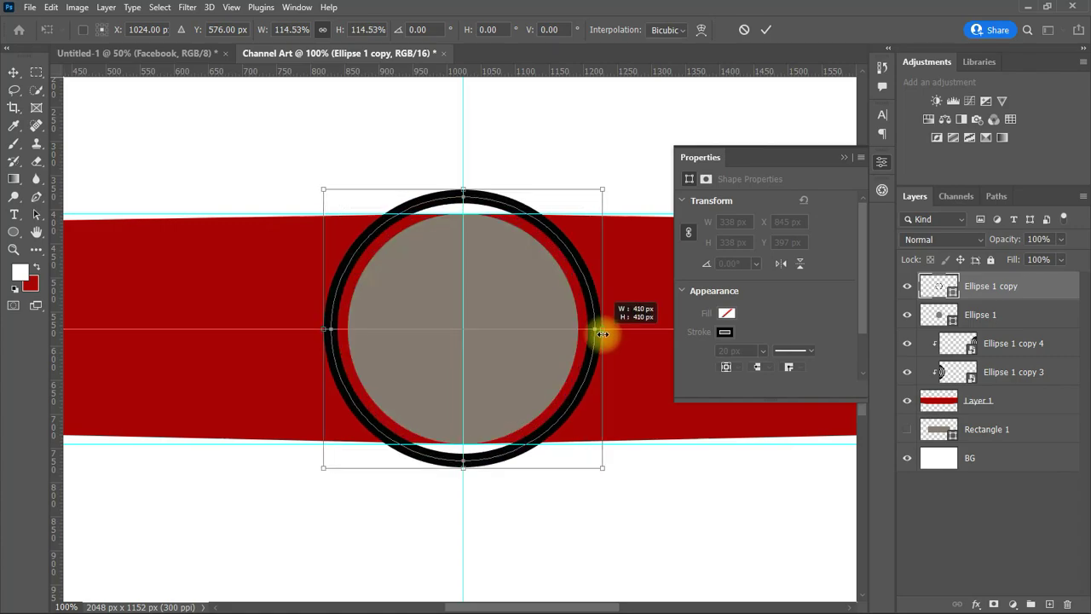
{"action": "left_click", "coordinate": [766, 30]}
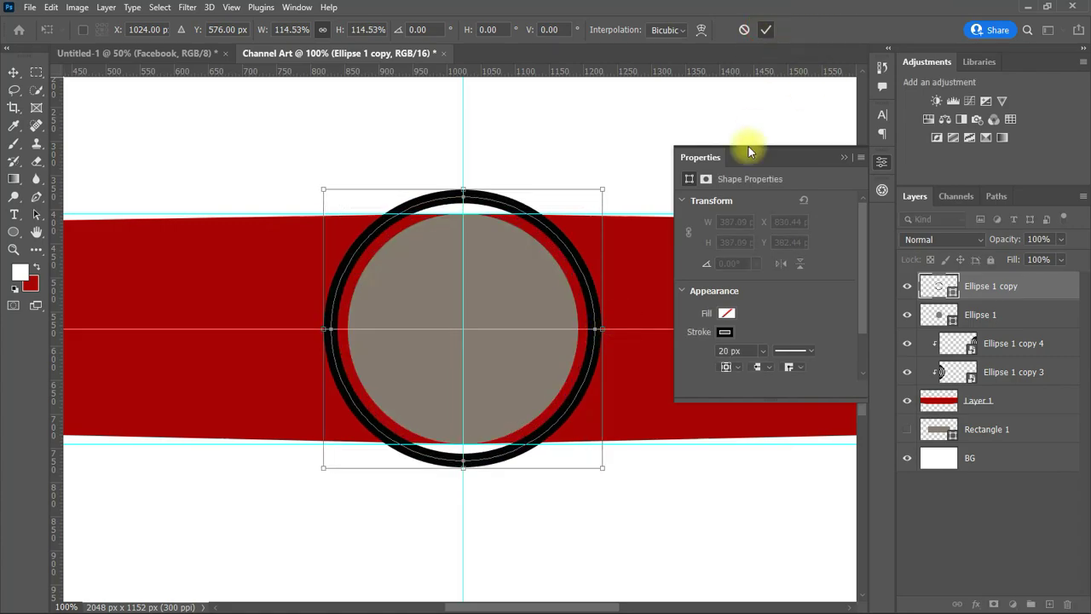
{"action": "left_click", "coordinate": [620, 134]}
{"action": "scroll", "coordinate": [530, 122], "scroll_direction": "down", "scroll_amount": 1}
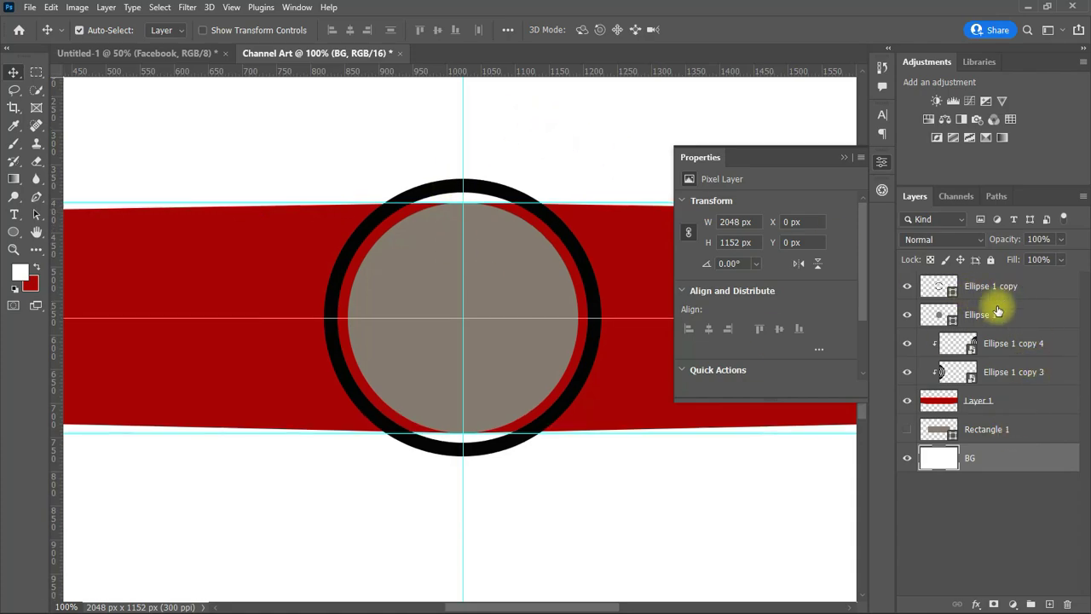
{"action": "scroll", "coordinate": [600, 508], "scroll_direction": "up", "scroll_amount": 2}
{"action": "left_click", "coordinate": [839, 162]}
{"action": "scroll", "coordinate": [566, 560], "scroll_direction": "down", "scroll_amount": 2}
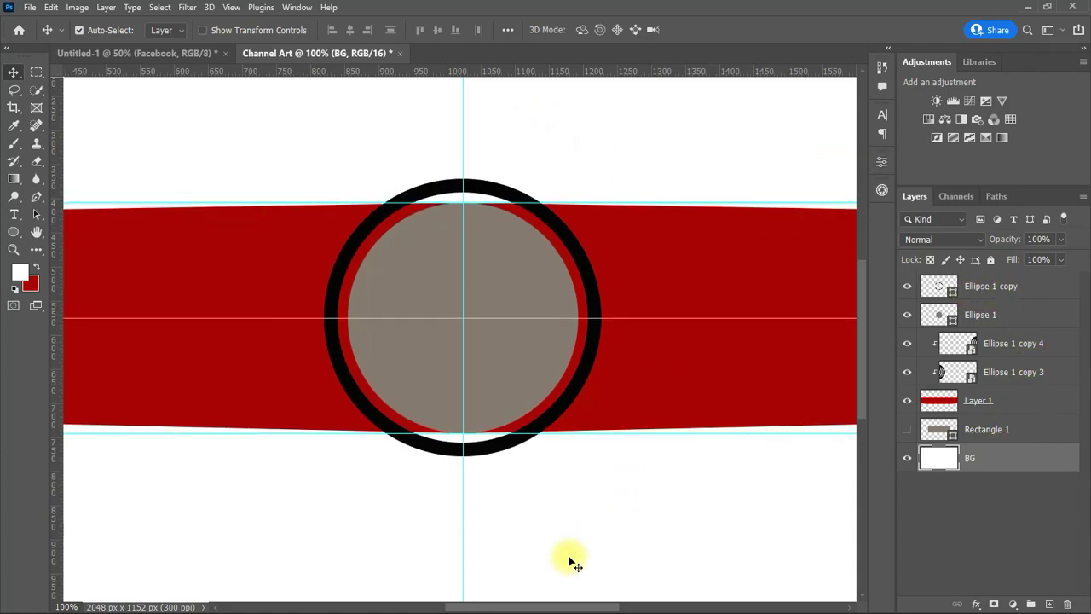
{"action": "left_click_drag", "start_coordinate": [538, 607], "coordinate": [519, 608]}
Step: Move the ring below Ellipse 1 and clip it to the red band
{"action": "left_click", "coordinate": [629, 385]}
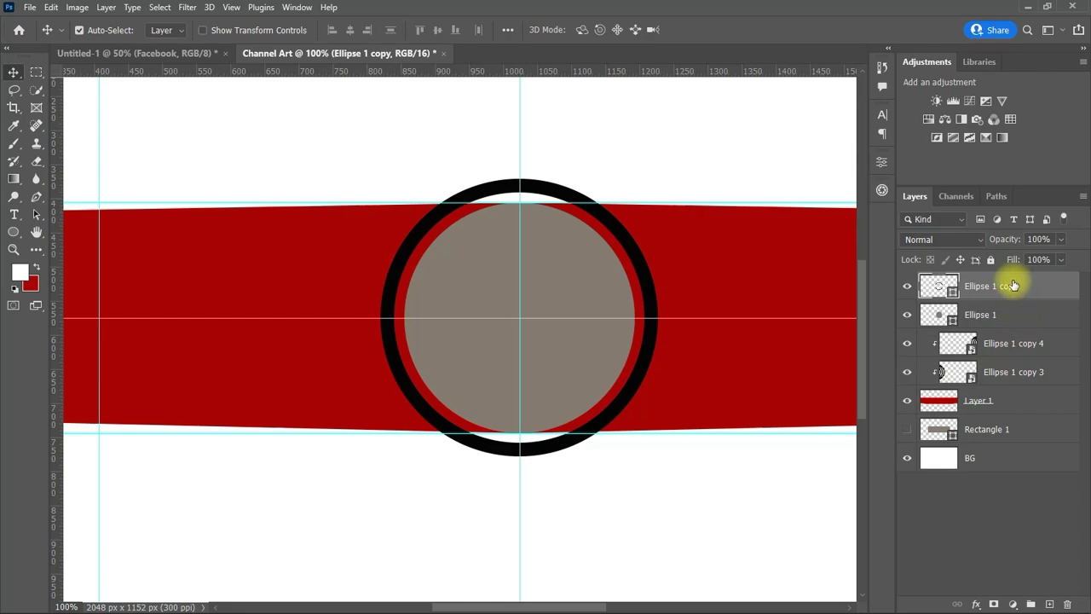
{"action": "left_click_drag", "start_coordinate": [1011, 286], "coordinate": [1002, 330]}
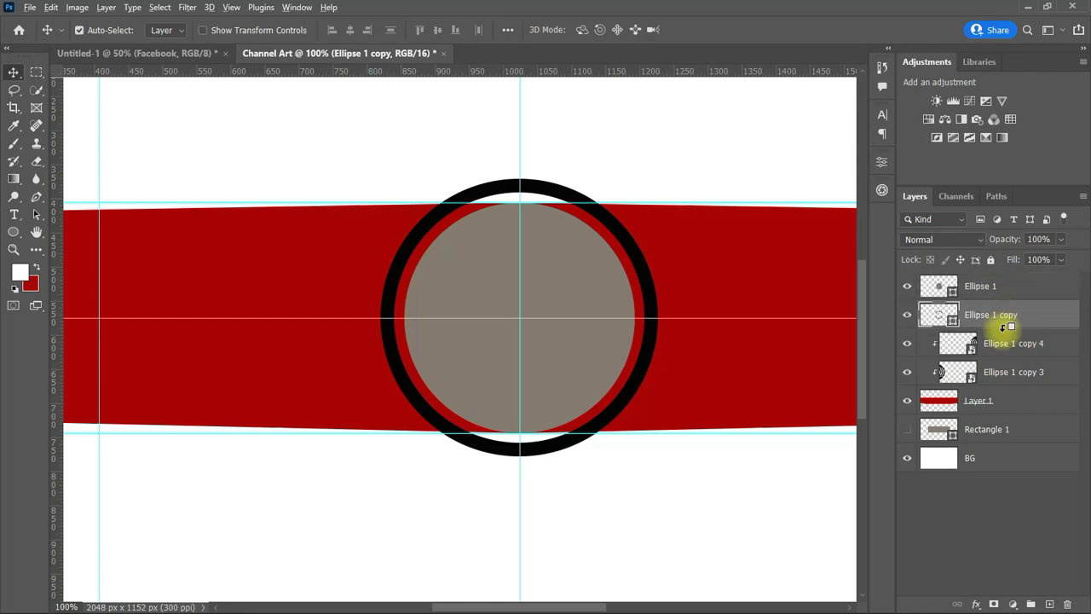
{"action": "left_click", "coordinate": [1004, 327], "text": "alt"}
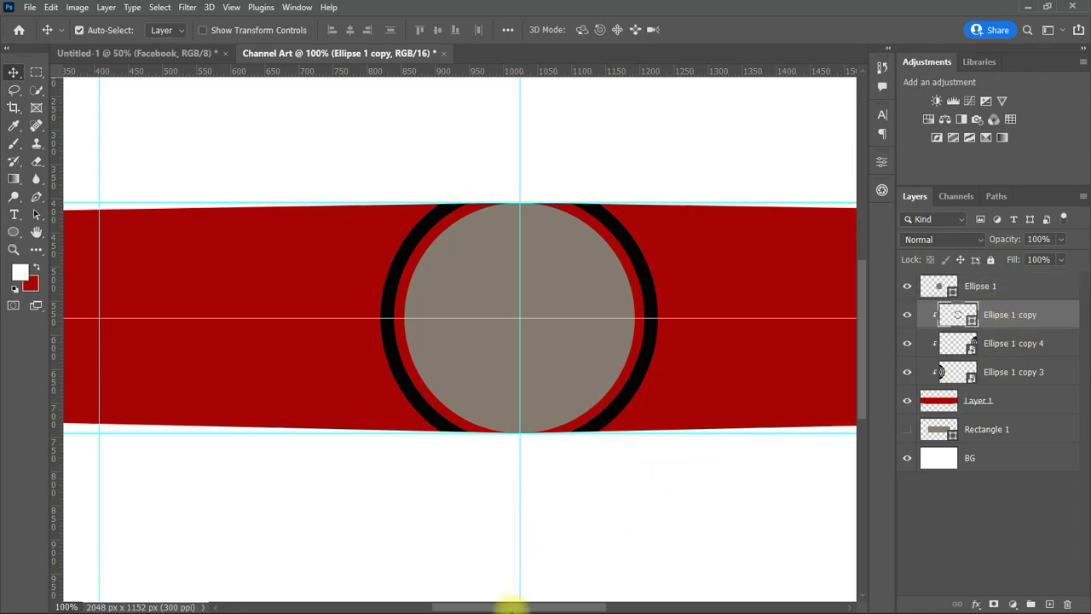
{"action": "left_click_drag", "start_coordinate": [539, 611], "coordinate": [552, 611]}
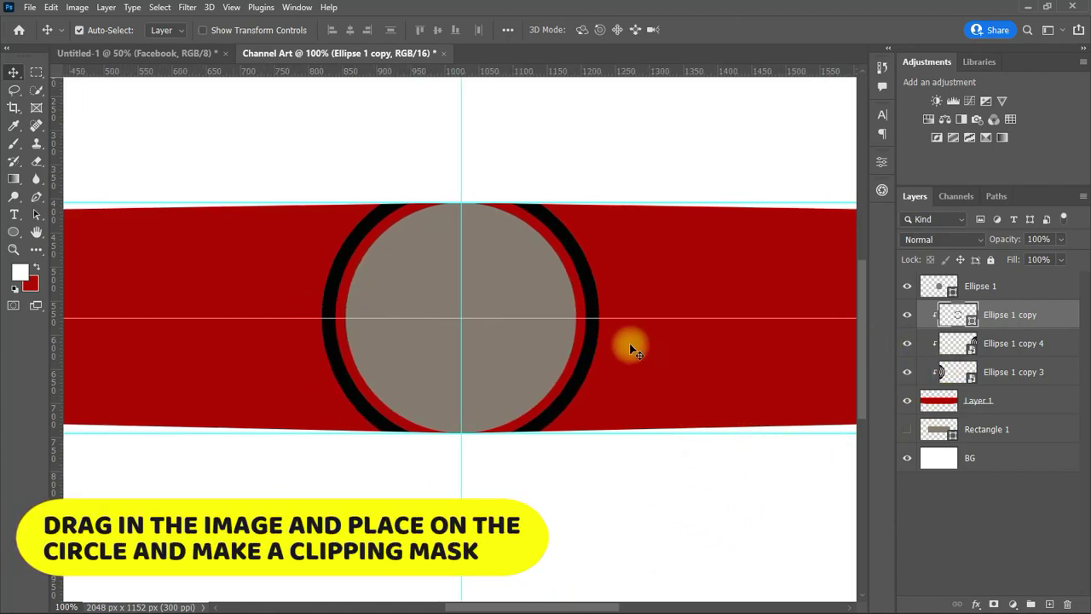
{"action": "left_click", "coordinate": [1010, 286]}
Step: Copy the woman photo from Untitled-1 into Channel Art and shrink it to about 60%
{"action": "left_click", "coordinate": [124, 54]}
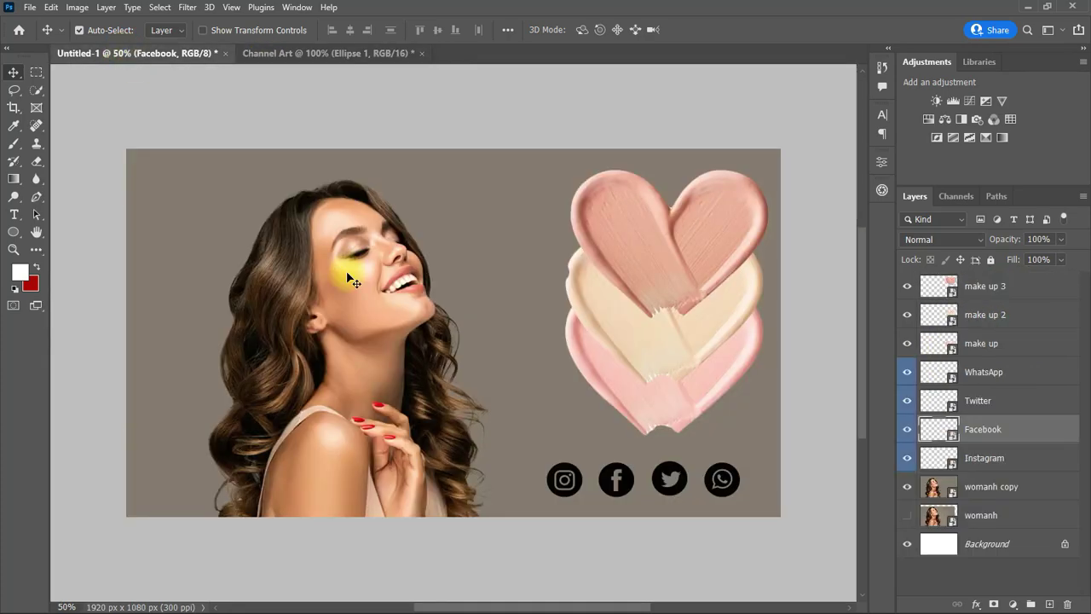
{"action": "left_click", "coordinate": [312, 54]}
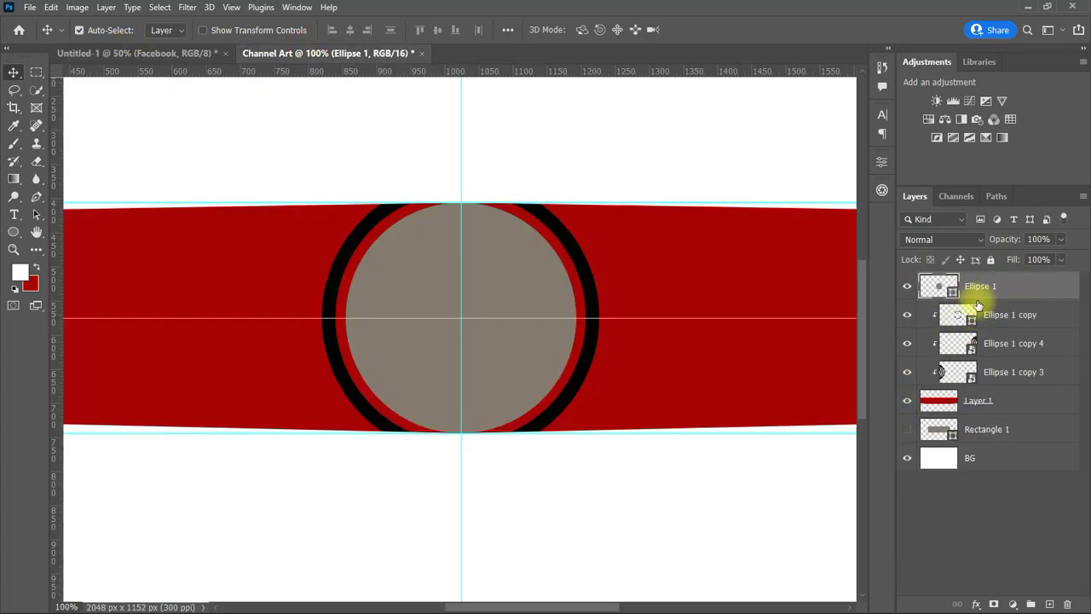
{"action": "left_click", "coordinate": [175, 54]}
{"action": "mouse_move", "coordinate": [307, 227]}
{"action": "left_mouse_down"}
{"action": "mouse_move", "coordinate": [316, 134]}
{"action": "mouse_move", "coordinate": [292, 54]}
{"action": "mouse_move", "coordinate": [465, 363]}
{"action": "mouse_move", "coordinate": [356, 310]}
{"action": "mouse_move", "coordinate": [438, 317]}
{"action": "mouse_move", "coordinate": [492, 341]}
{"action": "mouse_move", "coordinate": [429, 324]}
{"action": "mouse_move", "coordinate": [539, 349]}
{"action": "left_mouse_up"}
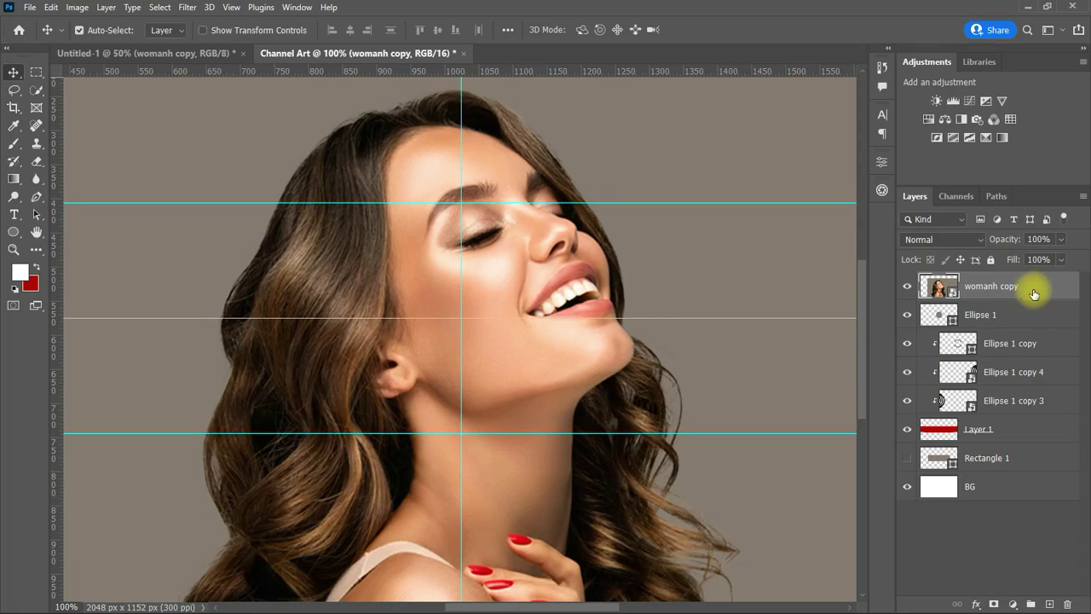
{"action": "key", "text": "ctrl+t"}
{"action": "mouse_move", "coordinate": [557, 414]}
{"action": "left_mouse_down"}
{"action": "mouse_move", "coordinate": [253, 350]}
{"action": "mouse_move", "coordinate": [188, 298]}
{"action": "left_mouse_up"}
{"action": "mouse_move", "coordinate": [605, 418]}
{"action": "left_mouse_down"}
{"action": "mouse_move", "coordinate": [801, 336]}
{"action": "mouse_move", "coordinate": [776, 317]}
{"action": "mouse_move", "coordinate": [397, 356]}
{"action": "mouse_move", "coordinate": [186, 300]}
{"action": "left_mouse_up"}
Step: Fine-tune the photo to about 58% and clip it inside the grey circle Ellipse 1
{"action": "mouse_move", "coordinate": [306, 307]}
{"action": "left_mouse_down"}
{"action": "mouse_move", "coordinate": [748, 380]}
{"action": "mouse_move", "coordinate": [622, 344]}
{"action": "mouse_move", "coordinate": [748, 355]}
{"action": "mouse_move", "coordinate": [550, 369]}
{"action": "mouse_move", "coordinate": [207, 279]}
{"action": "mouse_move", "coordinate": [511, 275]}
{"action": "mouse_move", "coordinate": [540, 262]}
{"action": "left_mouse_up"}
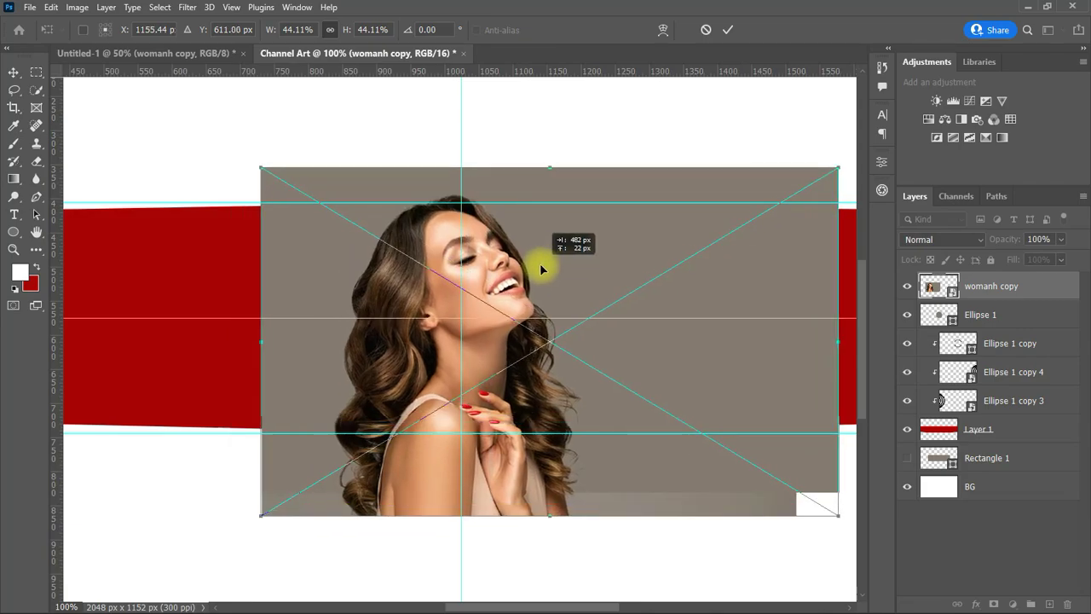
{"action": "left_click", "coordinate": [722, 35]}
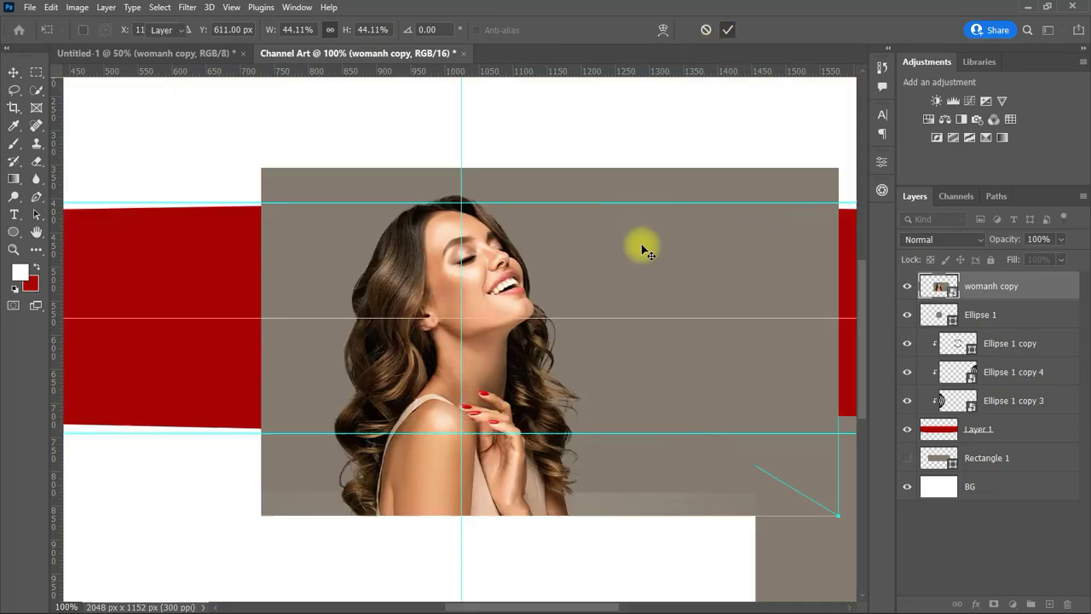
{"action": "left_click", "coordinate": [998, 301], "text": "alt"}
{"action": "left_click_drag", "start_coordinate": [467, 276], "coordinate": [478, 284]}
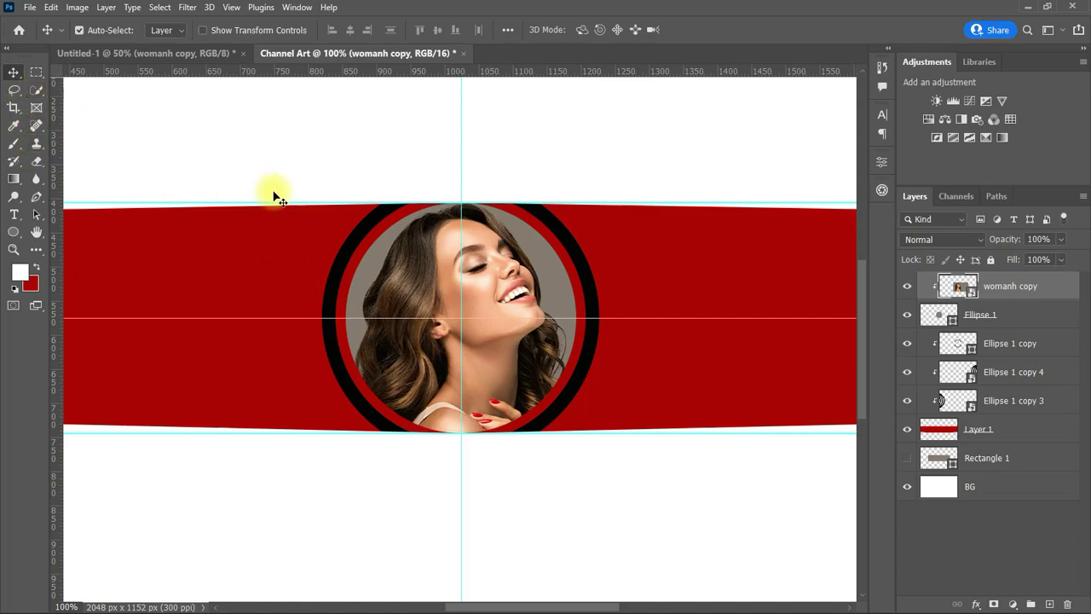
Step: Zoom out to 50% to view the whole banner
{"action": "left_click", "coordinate": [14, 249]}
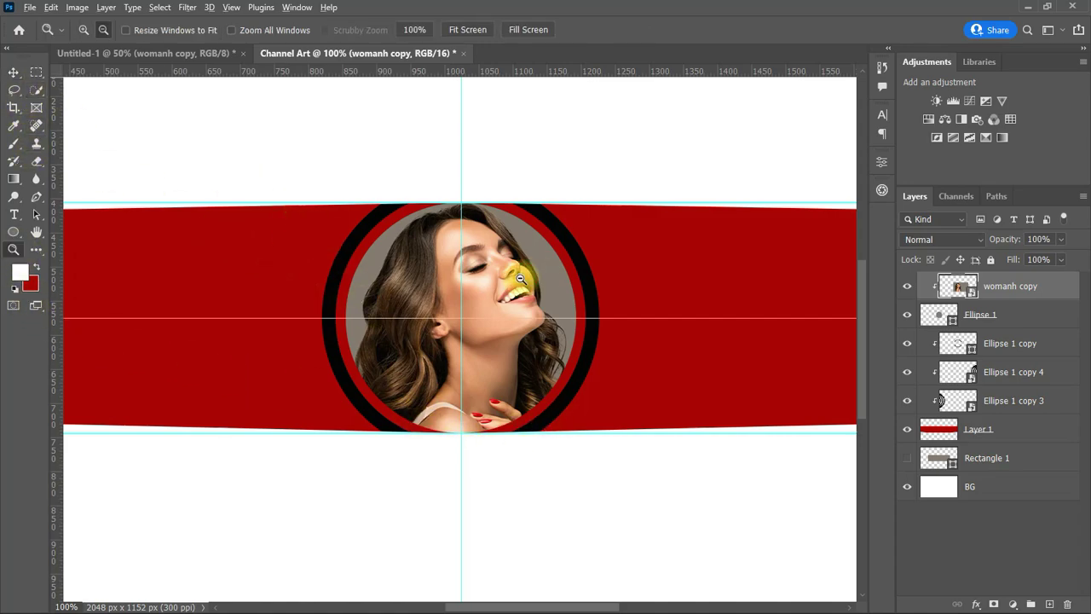
{"action": "left_click", "coordinate": [525, 281], "text": "alt"}
{"action": "left_click", "coordinate": [13, 75]}
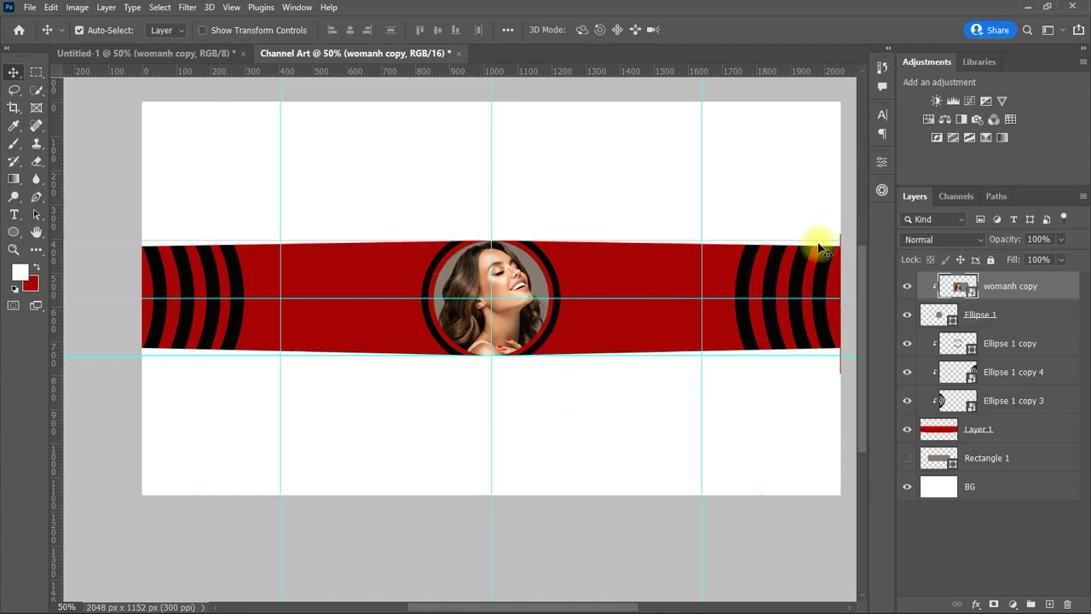
{"action": "left_click", "coordinate": [145, 53]}
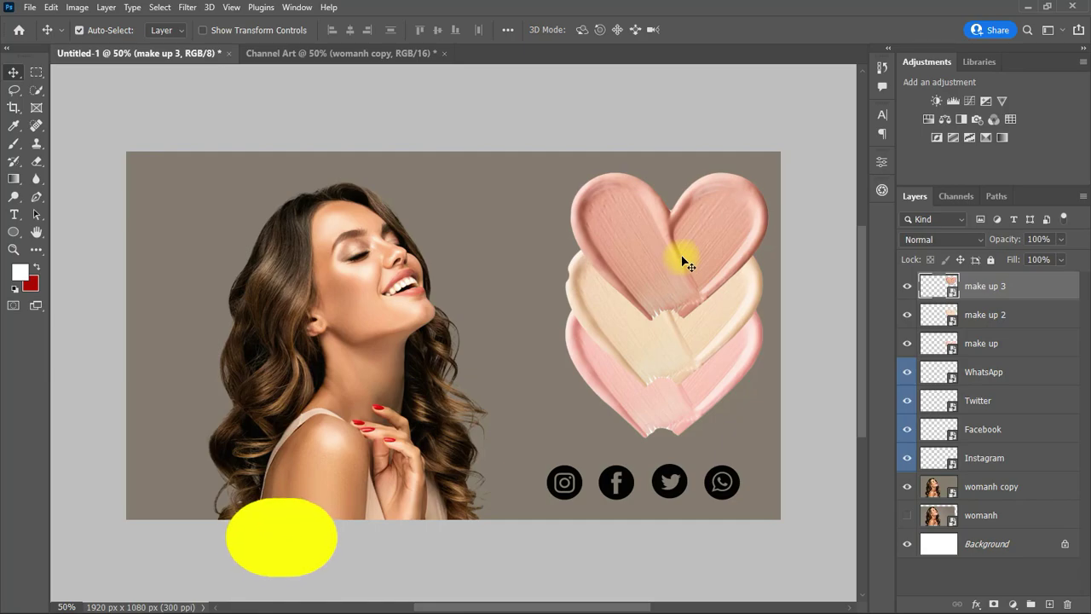
Step: Bring the pink make up 3 heart into Channel Art and shrink it to about 14%
{"action": "left_click_drag", "start_coordinate": [686, 266], "coordinate": [642, 280]}
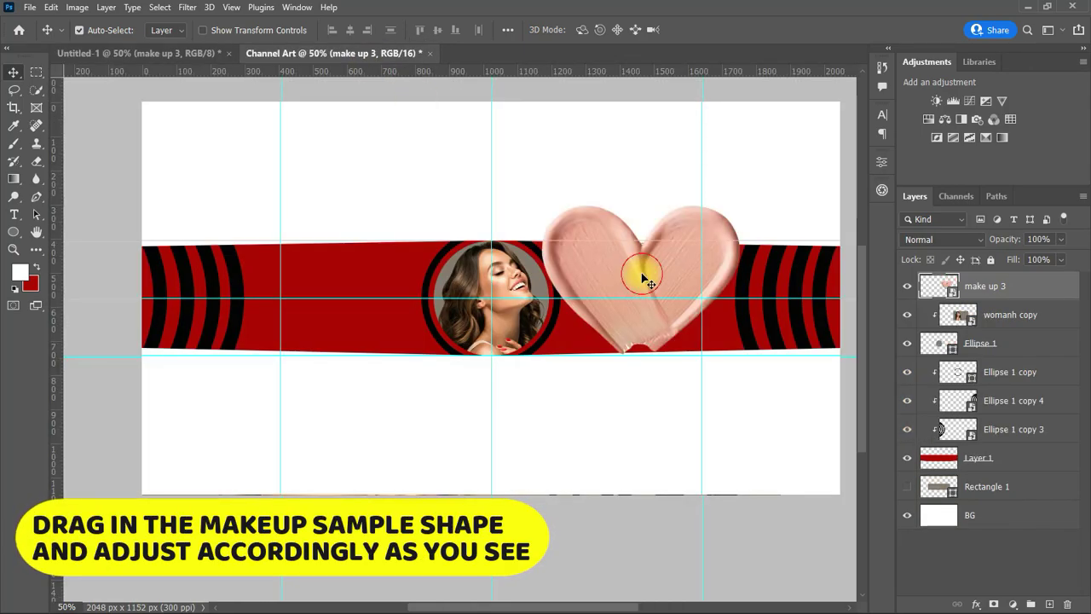
{"action": "key", "text": "ctrl+t"}
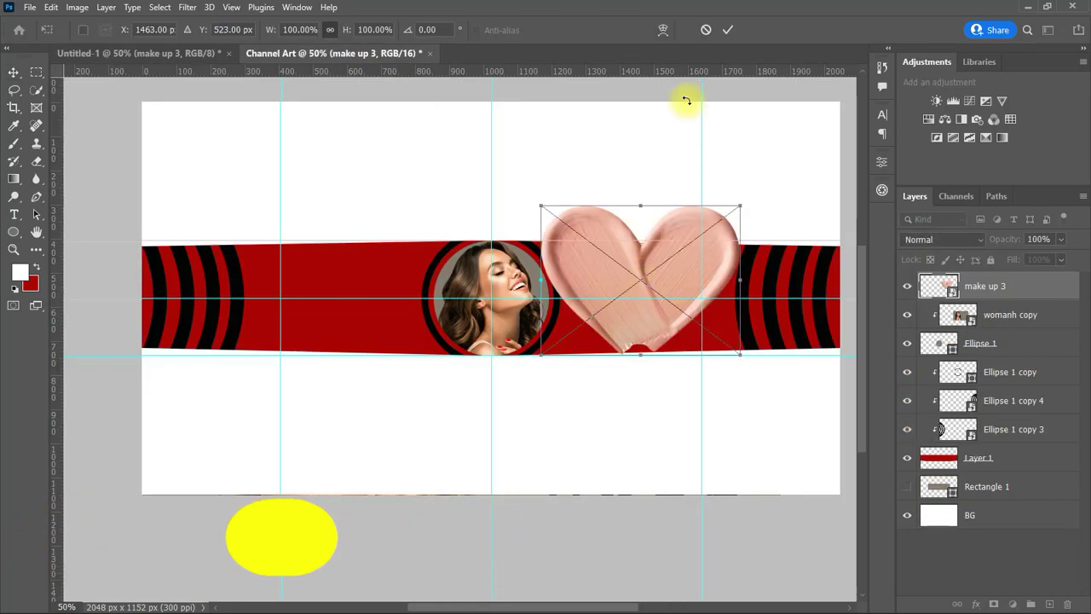
{"action": "left_click_drag", "start_coordinate": [740, 281], "coordinate": [568, 302]}
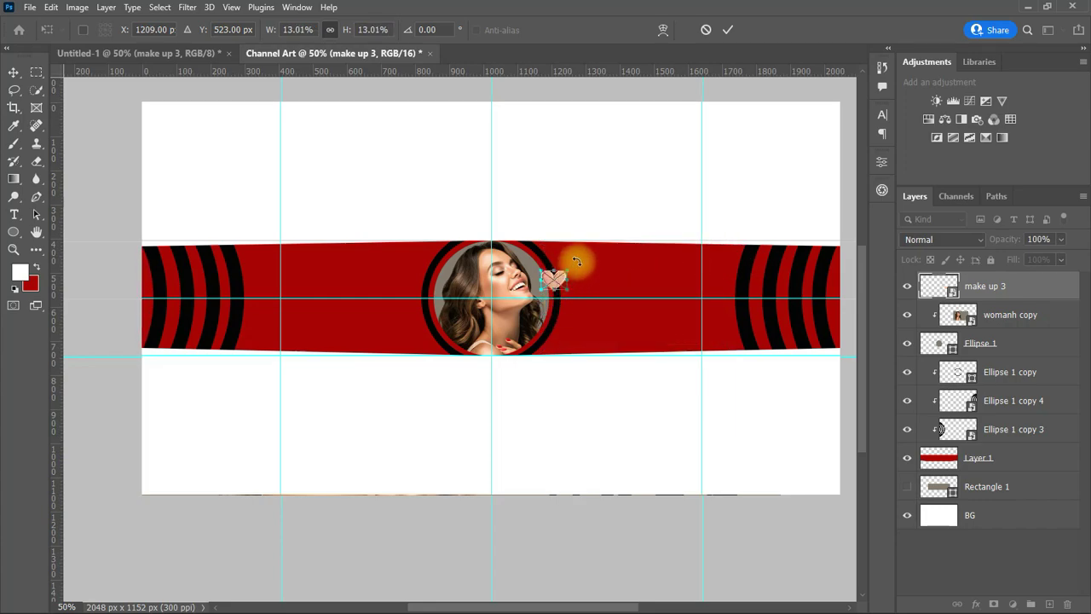
{"action": "mouse_move", "coordinate": [566, 302]}
{"action": "left_mouse_down"}
{"action": "mouse_move", "coordinate": [567, 279]}
{"action": "mouse_move", "coordinate": [561, 335]}
{"action": "left_mouse_up"}
{"action": "left_click", "coordinate": [727, 30]}
{"action": "key", "text": "Return"}
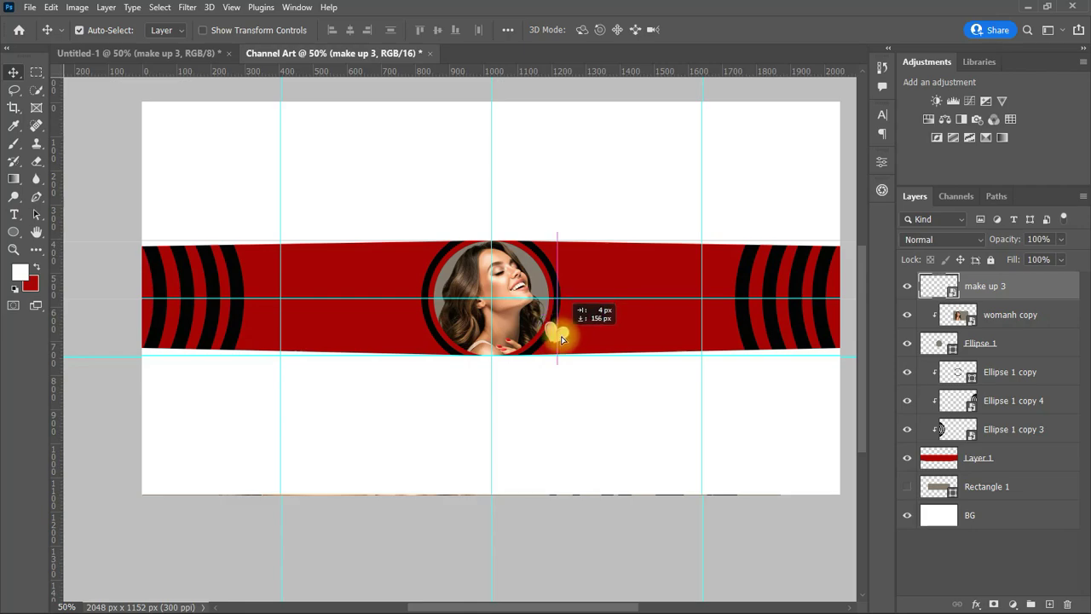
Step: Bring the cream make up 2 heart into Channel Art and shrink it
{"action": "left_click", "coordinate": [198, 54]}
{"action": "left_click_drag", "start_coordinate": [711, 329], "coordinate": [402, 58]}
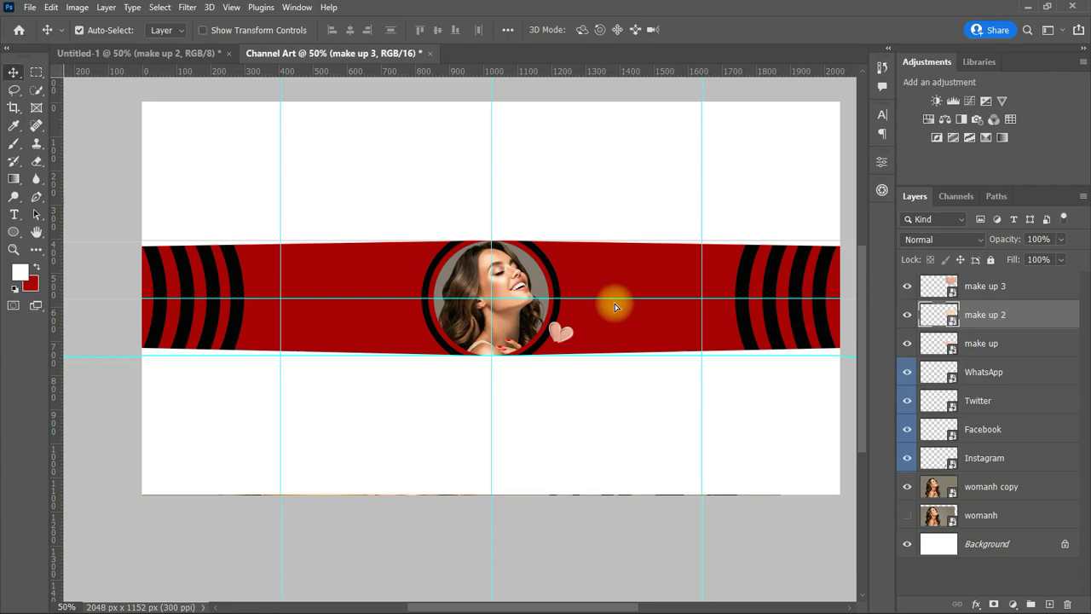
{"action": "left_click_drag", "start_coordinate": [616, 306], "coordinate": [617, 308]}
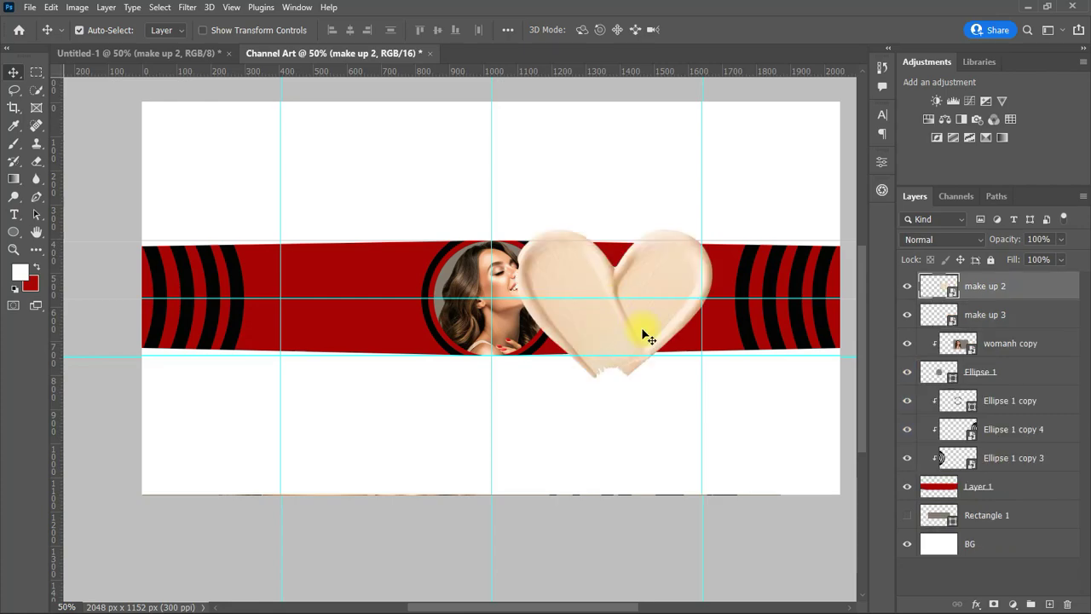
{"action": "key", "text": "ctrl+t"}
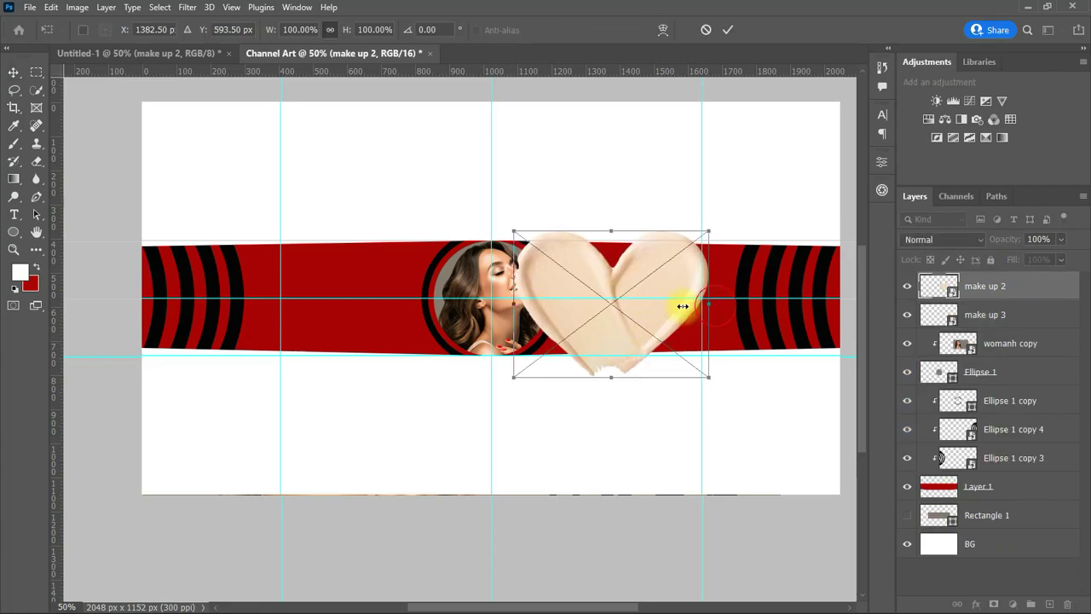
{"action": "mouse_move", "coordinate": [707, 304]}
{"action": "left_mouse_down"}
{"action": "mouse_move", "coordinate": [546, 318]}
{"action": "mouse_move", "coordinate": [544, 281]}
{"action": "mouse_move", "coordinate": [420, 271]}
{"action": "left_mouse_up"}
{"action": "left_click", "coordinate": [728, 30]}
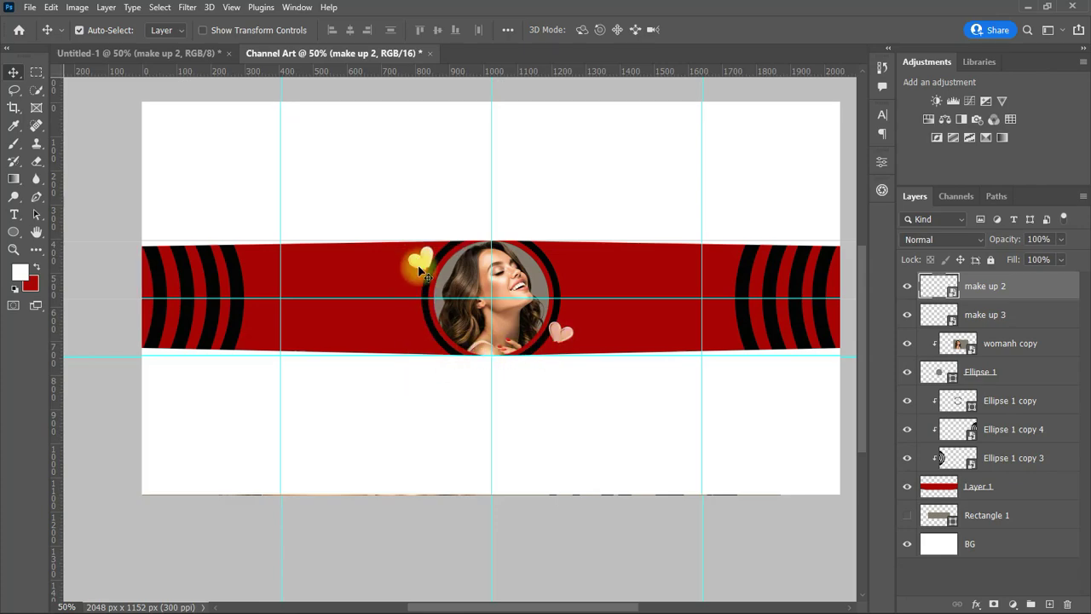
Step: Tilt the cream heart about -30° and move the pink heart against the circle
{"action": "left_click", "coordinate": [556, 328]}
{"action": "key", "text": "ctrl+t"}
{"action": "left_click_drag", "start_coordinate": [455, 224], "coordinate": [446, 230]}
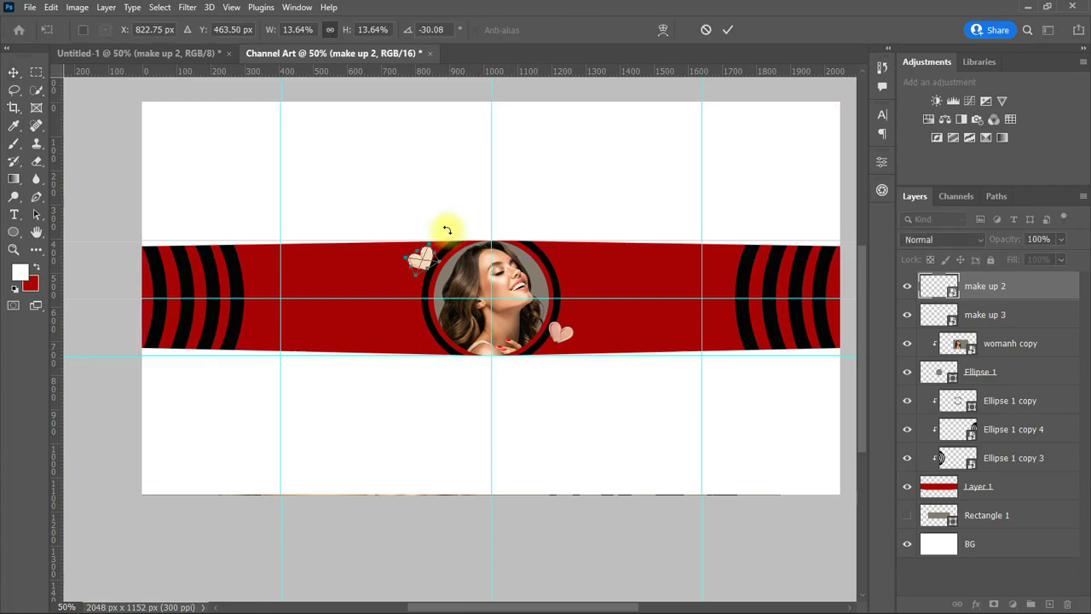
{"action": "left_click", "coordinate": [706, 29]}
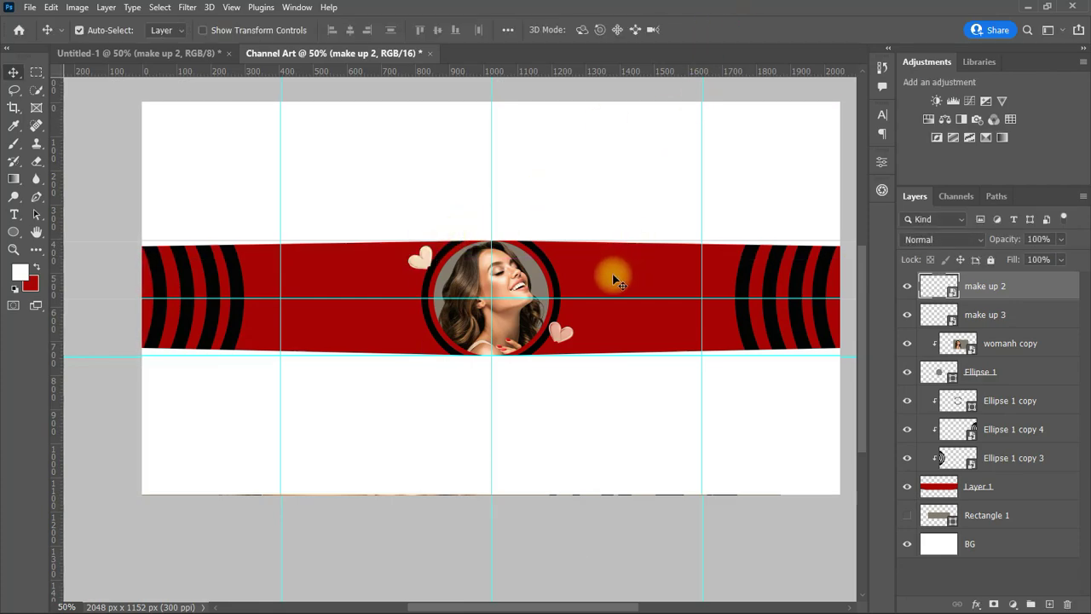
{"action": "left_click", "coordinate": [559, 341]}
{"action": "left_click_drag", "start_coordinate": [560, 342], "coordinate": [553, 347]}
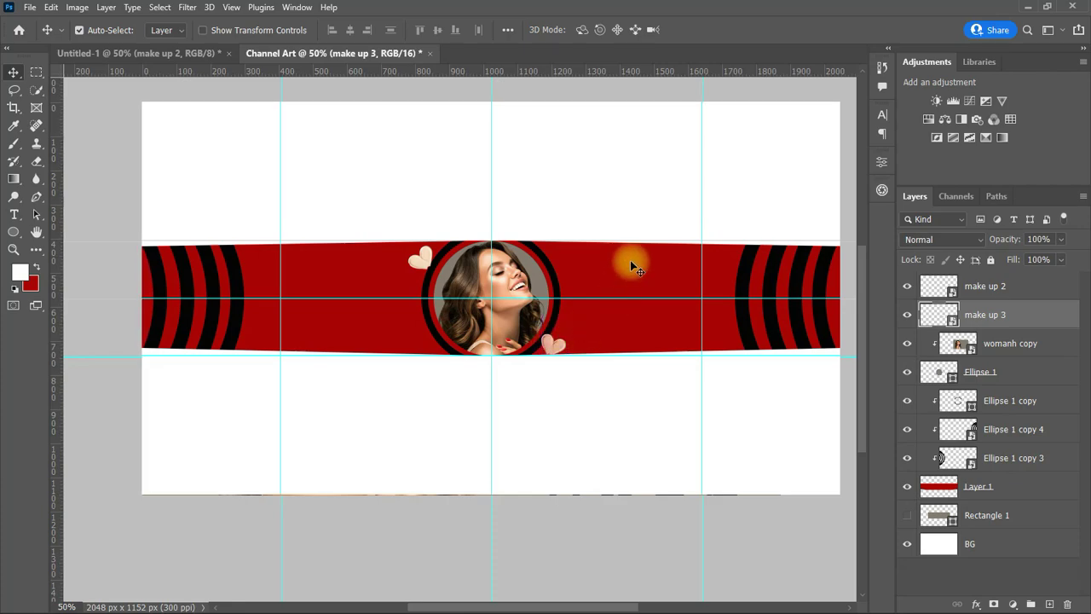
Step: Bring the make up heart from Untitled-1 into Channel Art and shrink it
{"action": "left_click", "coordinate": [141, 53]}
{"action": "mouse_move", "coordinate": [616, 361]}
{"action": "left_mouse_down"}
{"action": "mouse_move", "coordinate": [311, 66]}
{"action": "mouse_move", "coordinate": [578, 321]}
{"action": "left_mouse_up"}
{"action": "key", "text": "ctrl+t"}
{"action": "mouse_move", "coordinate": [678, 318]}
{"action": "left_mouse_down"}
{"action": "mouse_move", "coordinate": [528, 324]}
{"action": "mouse_move", "coordinate": [457, 348]}
{"action": "left_mouse_up"}
{"action": "left_click", "coordinate": [724, 30]}
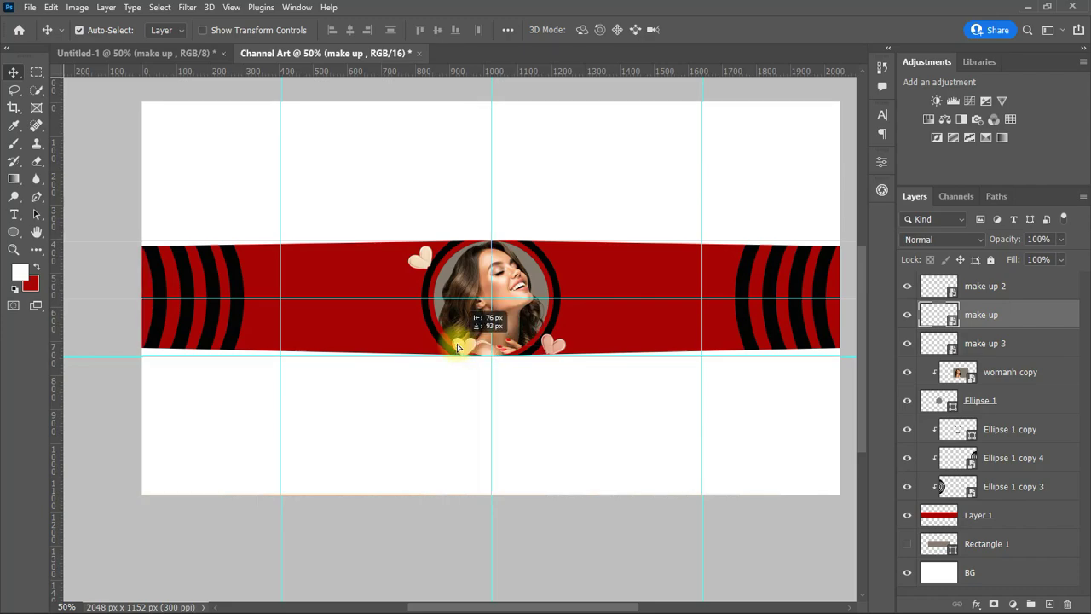
Step: Place the small heart at the circle's lower left, tilted slightly
{"action": "left_click_drag", "start_coordinate": [457, 348], "coordinate": [445, 345]}
{"action": "key", "text": "ctrl+t"}
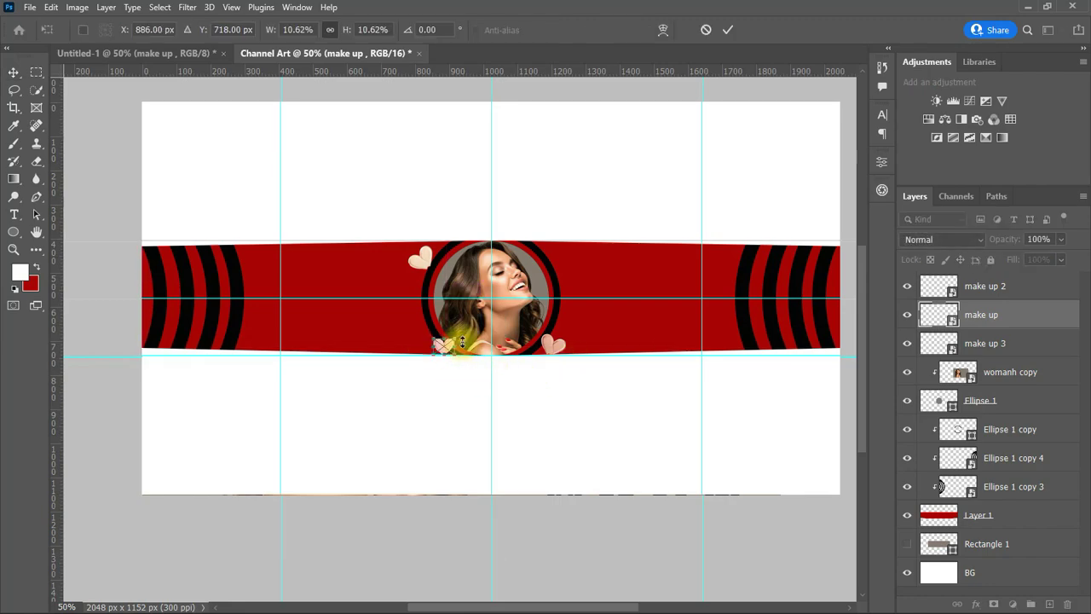
{"action": "mouse_move", "coordinate": [456, 346]}
{"action": "left_mouse_down"}
{"action": "mouse_move", "coordinate": [464, 342]}
{"action": "mouse_move", "coordinate": [452, 330]}
{"action": "mouse_move", "coordinate": [466, 352]}
{"action": "mouse_move", "coordinate": [440, 349]}
{"action": "left_mouse_up"}
{"action": "left_click", "coordinate": [728, 30]}
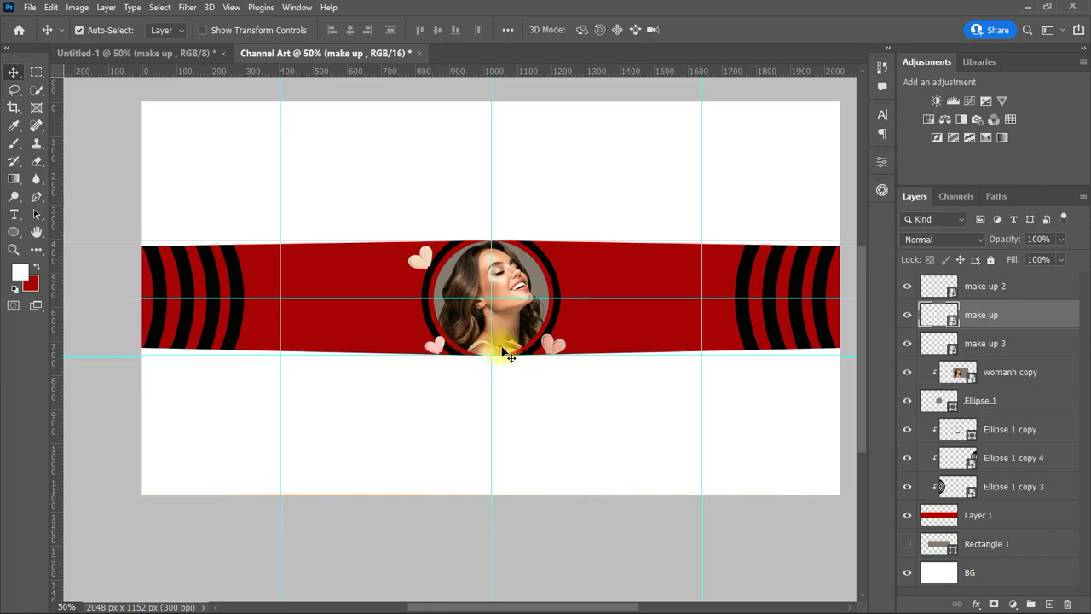
{"action": "left_click", "coordinate": [1037, 298]}
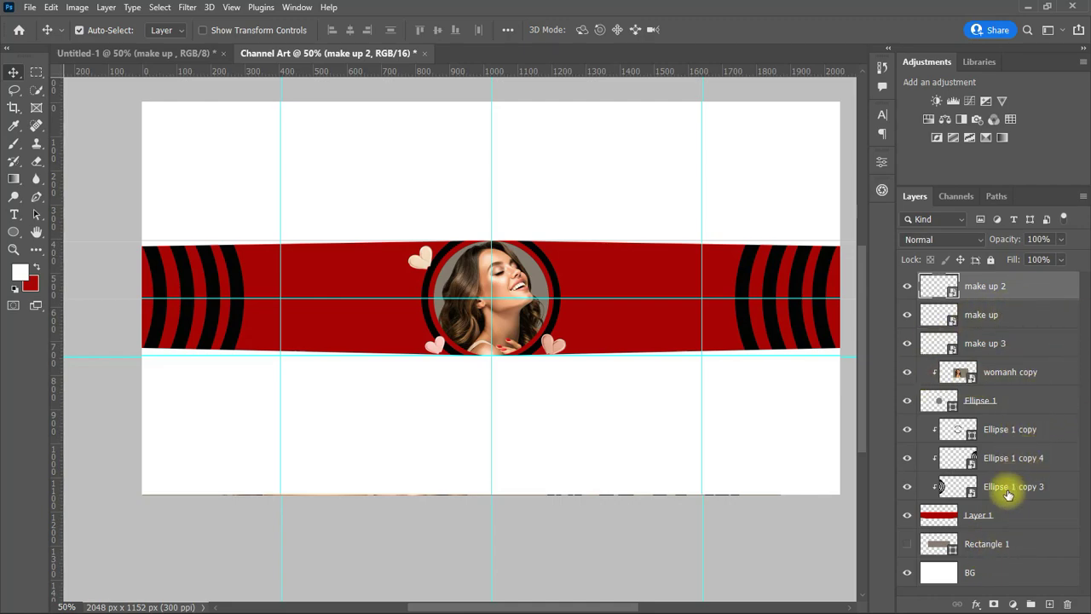
Step: Group layers make up 2 through Rectangle 1 into a folder named Image Designs
{"action": "left_click", "coordinate": [1017, 517]}
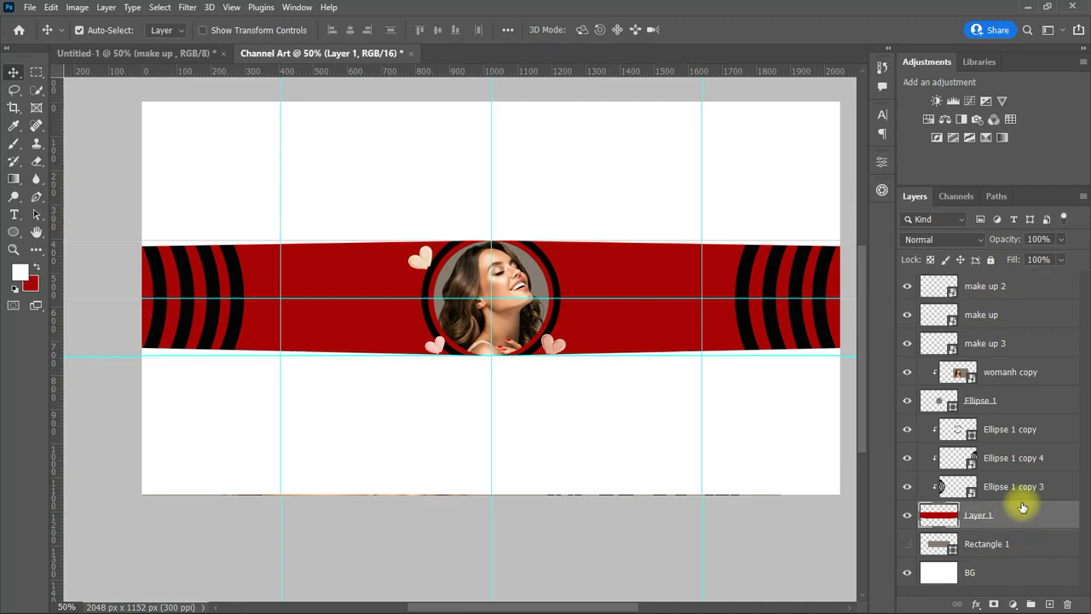
{"action": "left_click", "coordinate": [1006, 546]}
{"action": "left_click", "coordinate": [1031, 287], "text": "shift"}
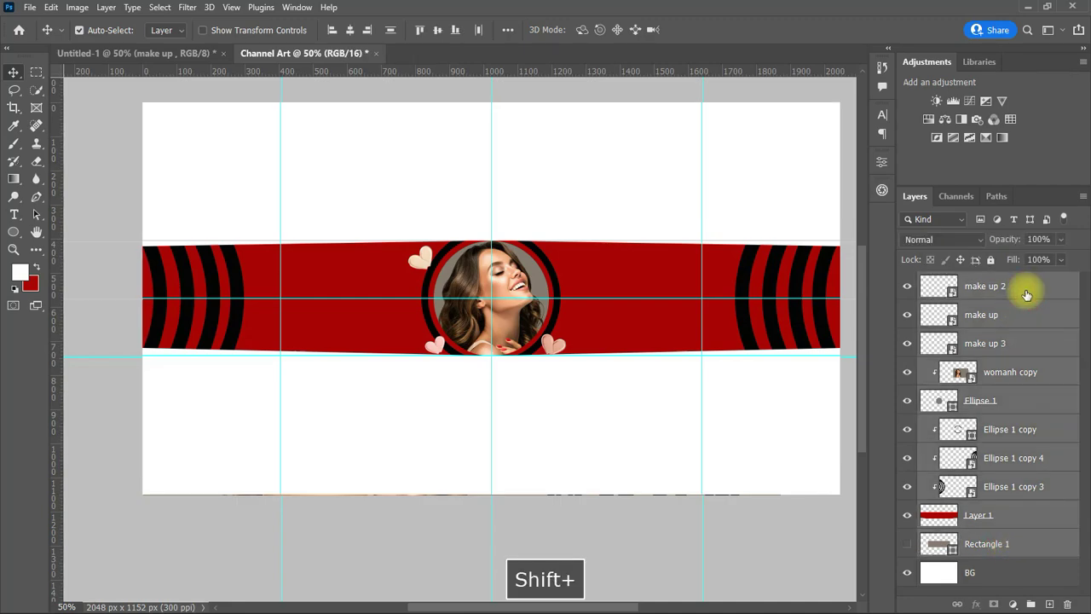
{"action": "left_click_drag", "start_coordinate": [1030, 287], "coordinate": [1030, 603]}
{"action": "double_click", "coordinate": [962, 280]}
{"action": "type", "text": "d"}
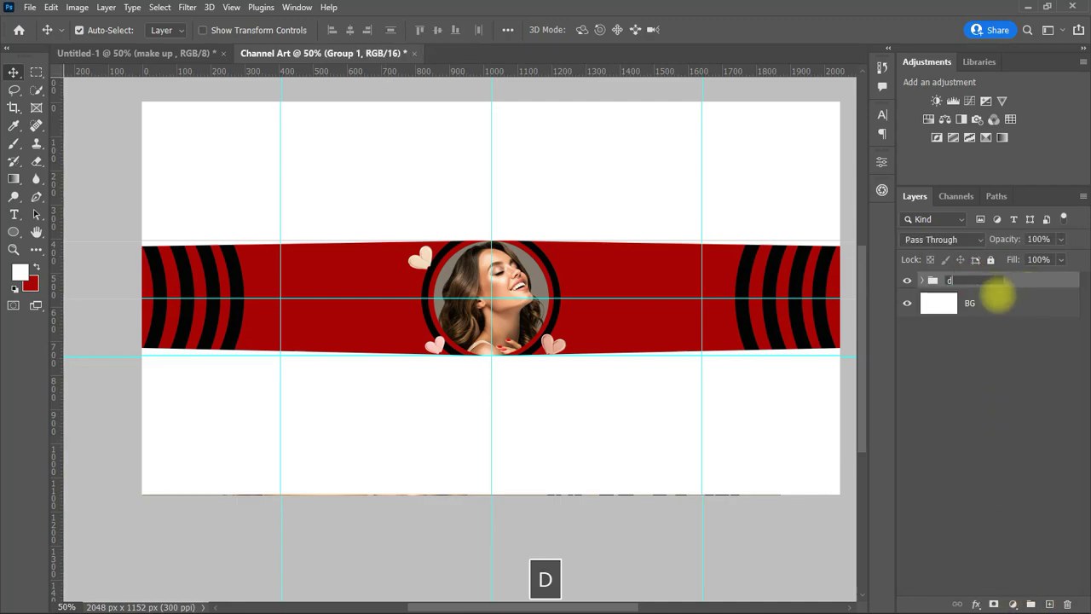
{"action": "key", "text": "BackSpace"}
{"action": "type", "text": "Image D"}
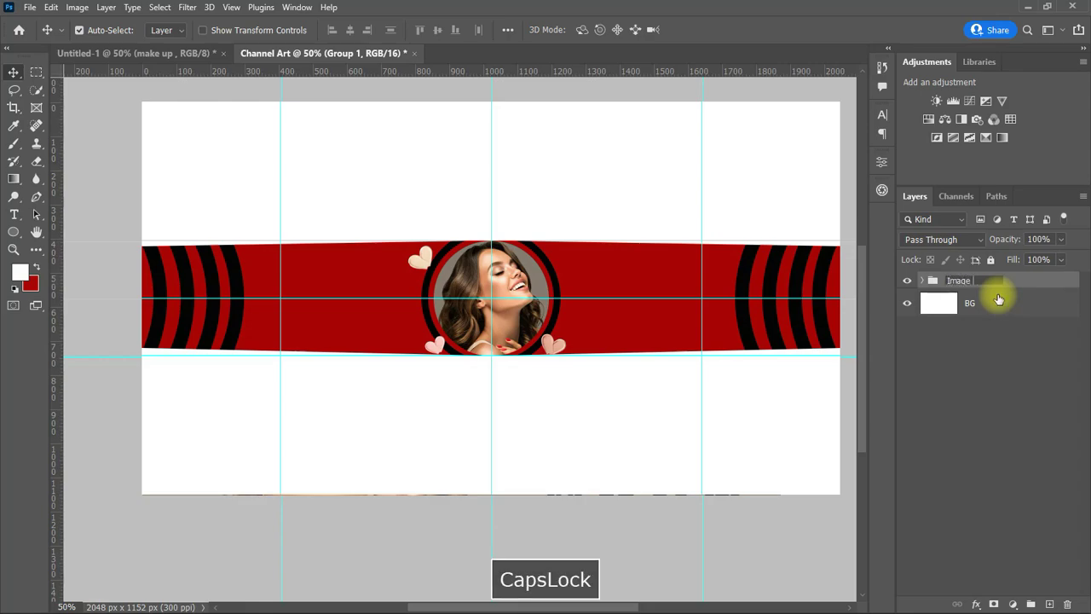
{"action": "type", "text": "esigns"}
{"action": "left_click", "coordinate": [1006, 369]}
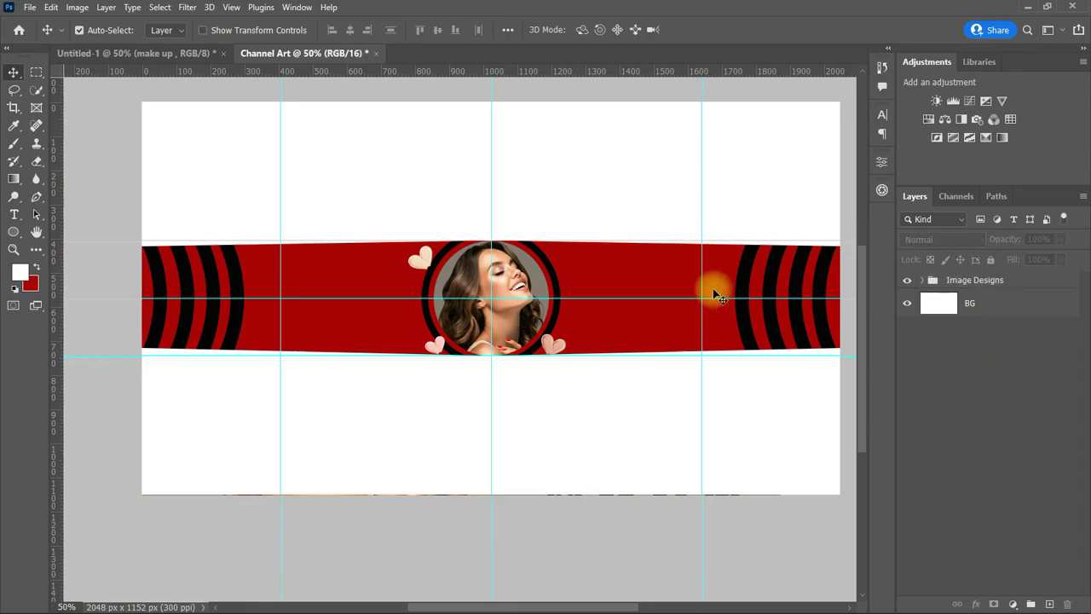
Step: Zoom to 100% and fill the BG layer with black
{"action": "left_click", "coordinate": [15, 250]}
{"action": "left_click", "coordinate": [607, 360]}
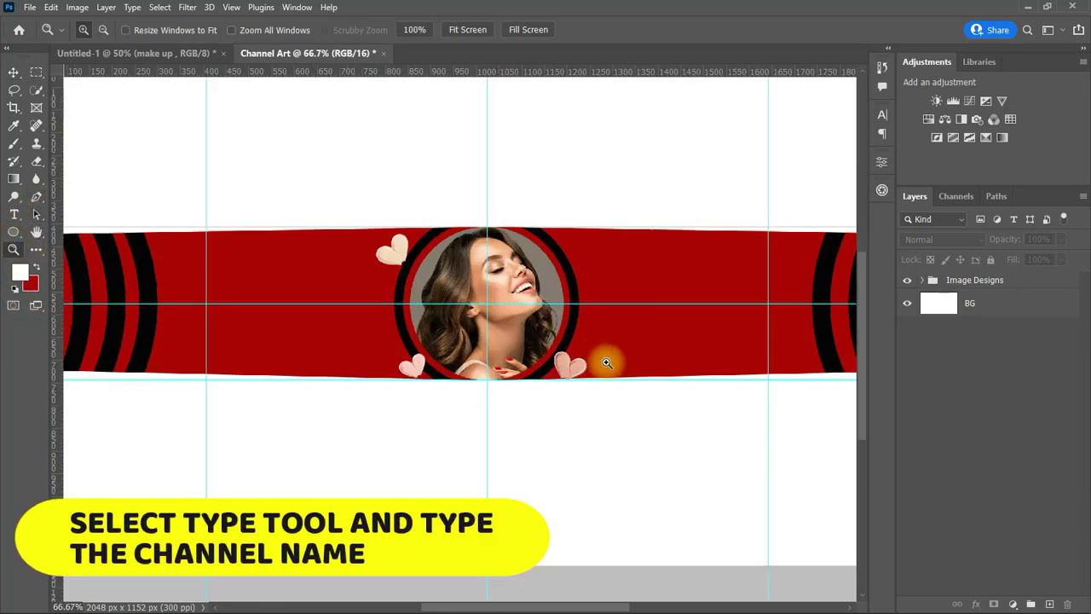
{"action": "left_click", "coordinate": [469, 306]}
{"action": "left_click_drag", "start_coordinate": [497, 609], "coordinate": [433, 607]}
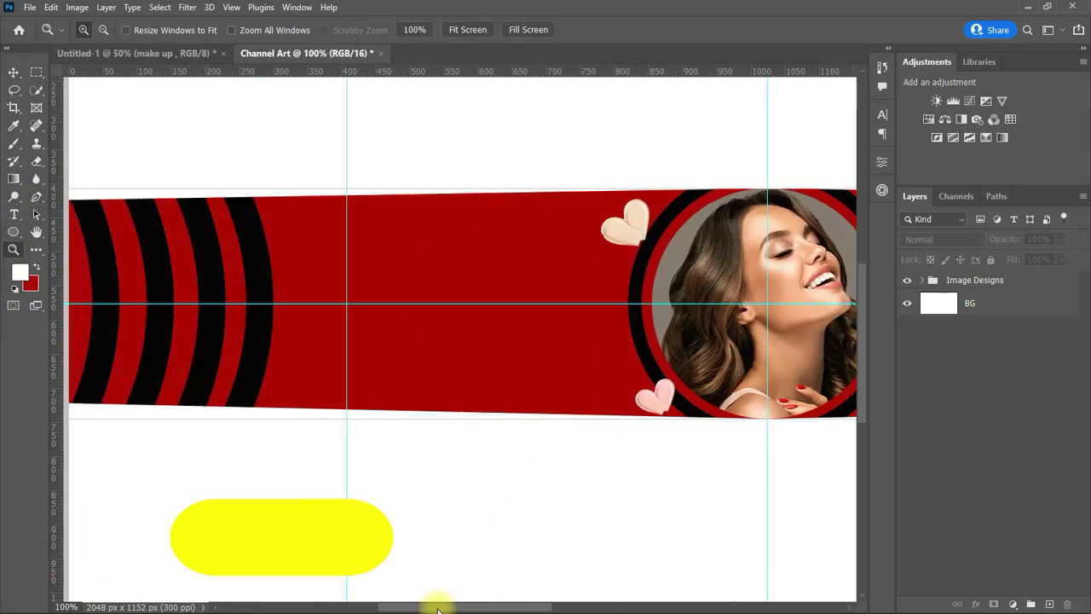
{"action": "left_click", "coordinate": [983, 309]}
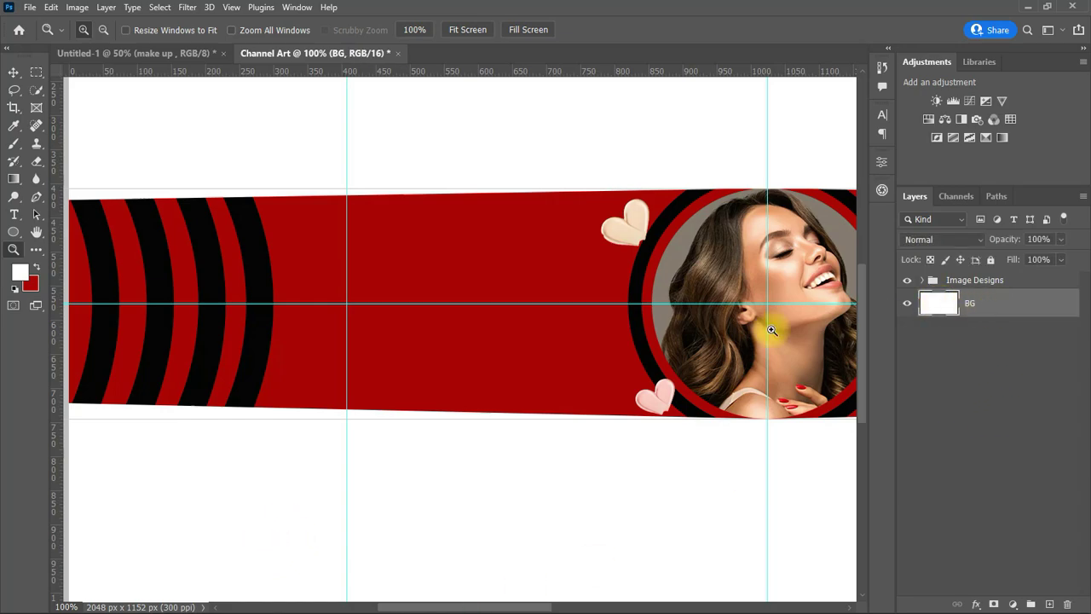
{"action": "left_click", "coordinate": [21, 273]}
{"action": "left_click", "coordinate": [981, 310]}
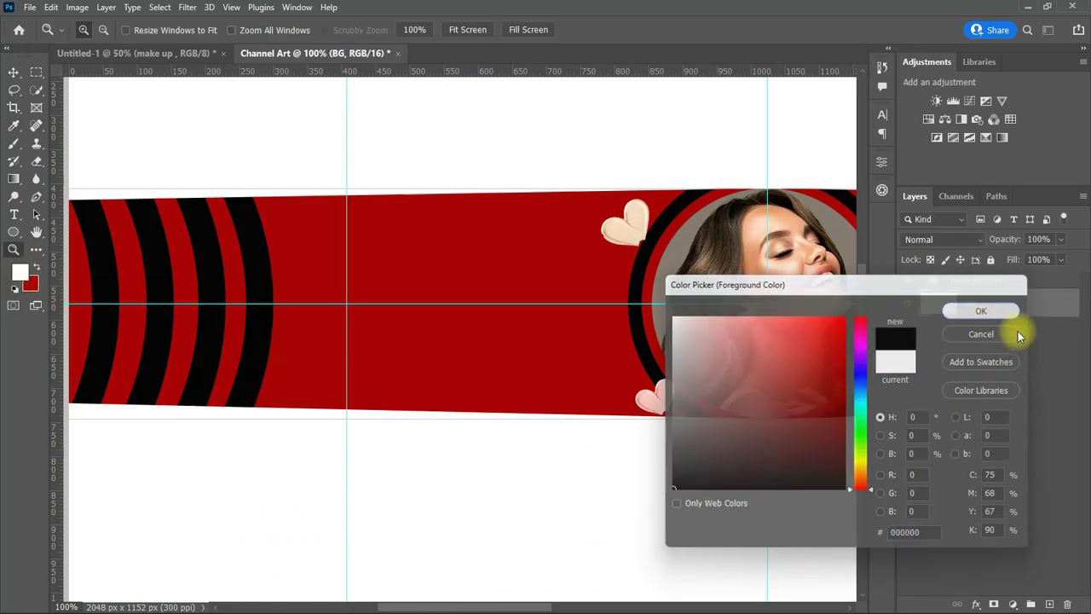
{"action": "key", "text": "alt+BackSpace"}
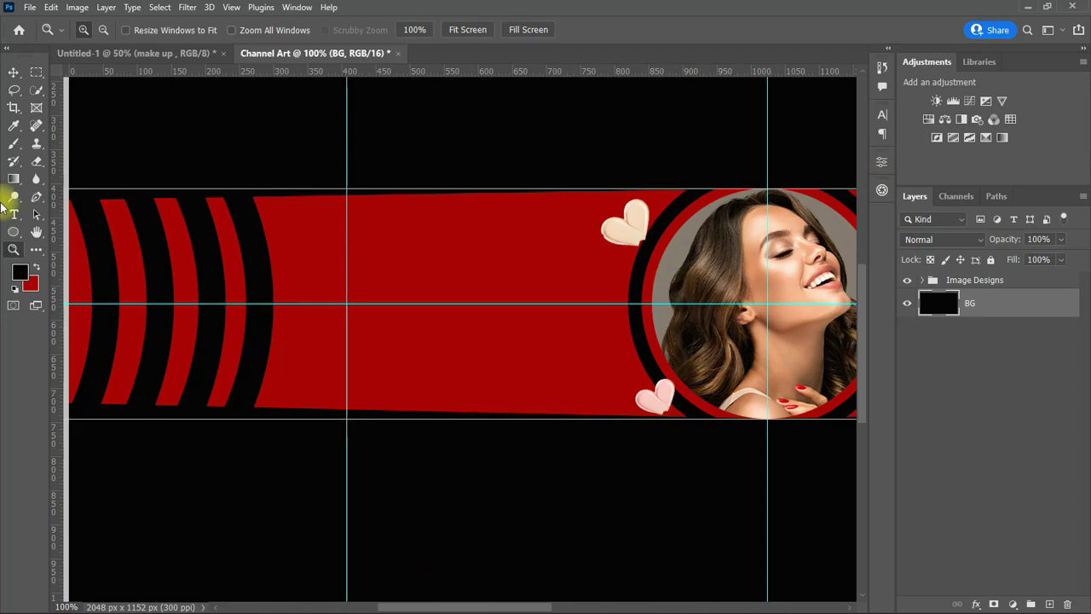
{"action": "left_click", "coordinate": [14, 72]}
{"action": "mouse_move", "coordinate": [517, 607]}
{"action": "left_mouse_down"}
{"action": "mouse_move", "coordinate": [491, 607]}
{"action": "mouse_move", "coordinate": [568, 607]}
{"action": "mouse_move", "coordinate": [533, 608]}
{"action": "left_mouse_up"}
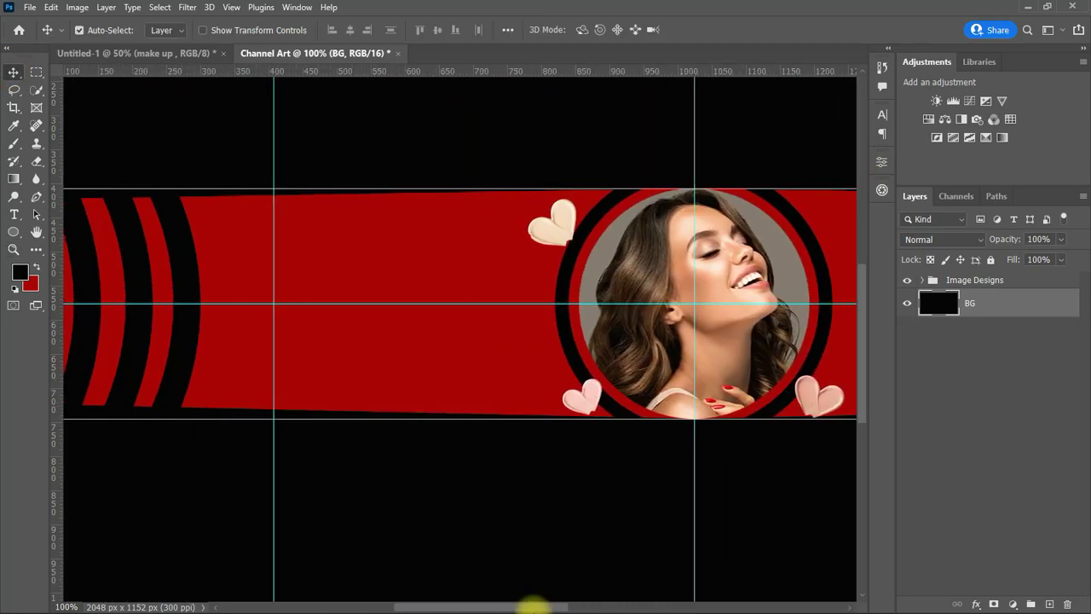
Step: Type the word fresh on the red band and move its layer to the top
{"action": "left_click", "coordinate": [14, 217]}
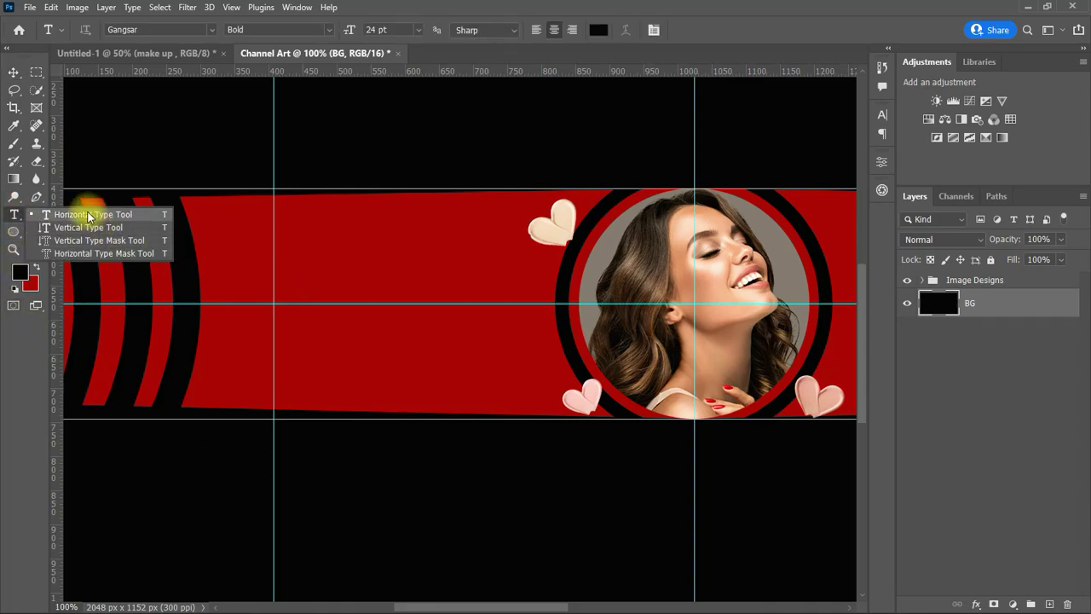
{"action": "left_click", "coordinate": [86, 214]}
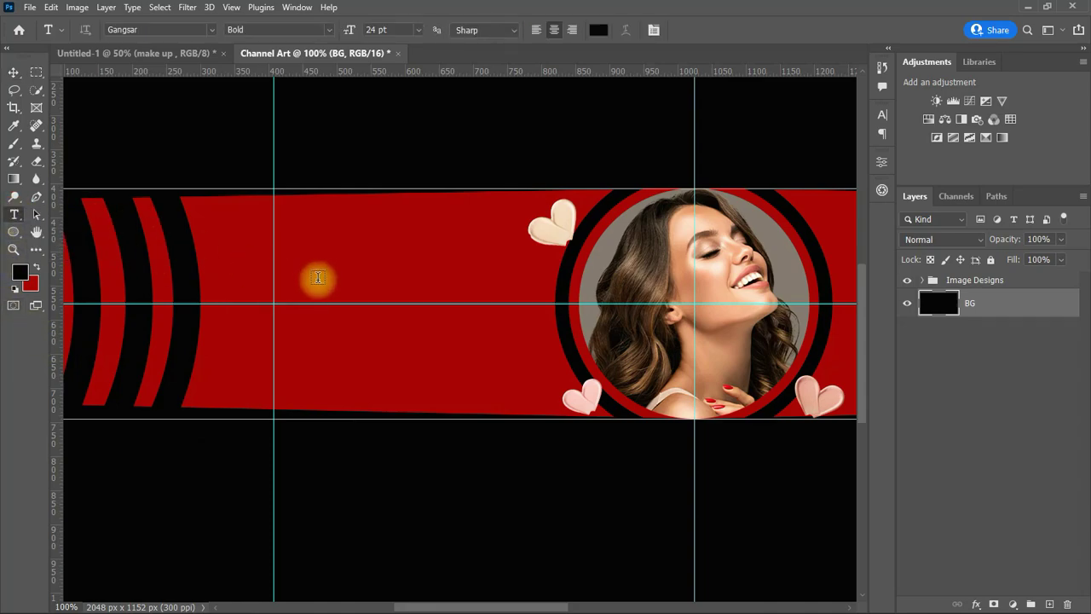
{"action": "left_click", "coordinate": [345, 244]}
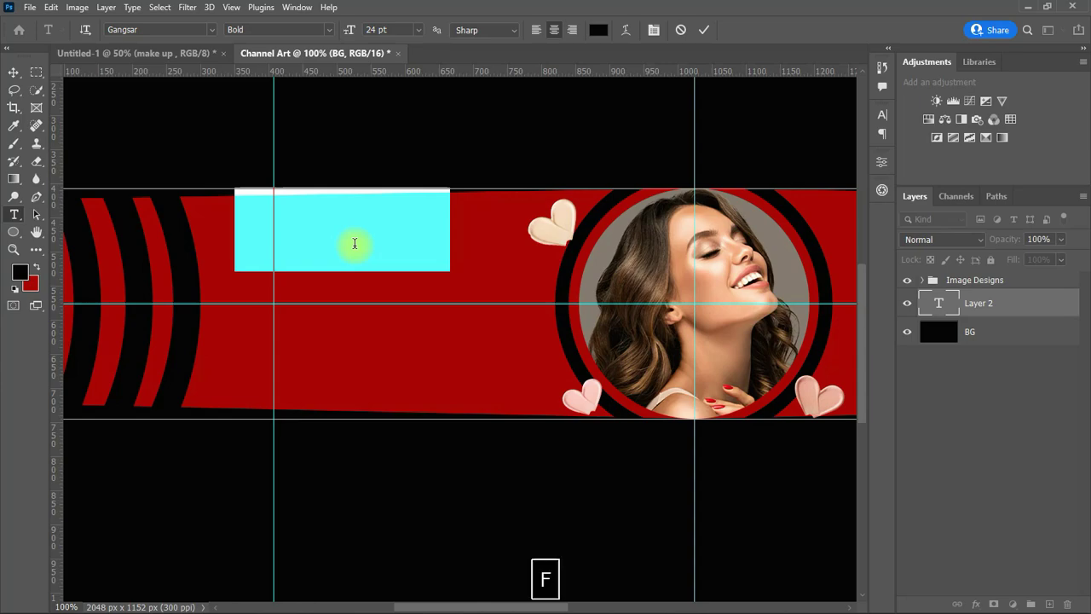
{"action": "key", "text": "BackSpace"}
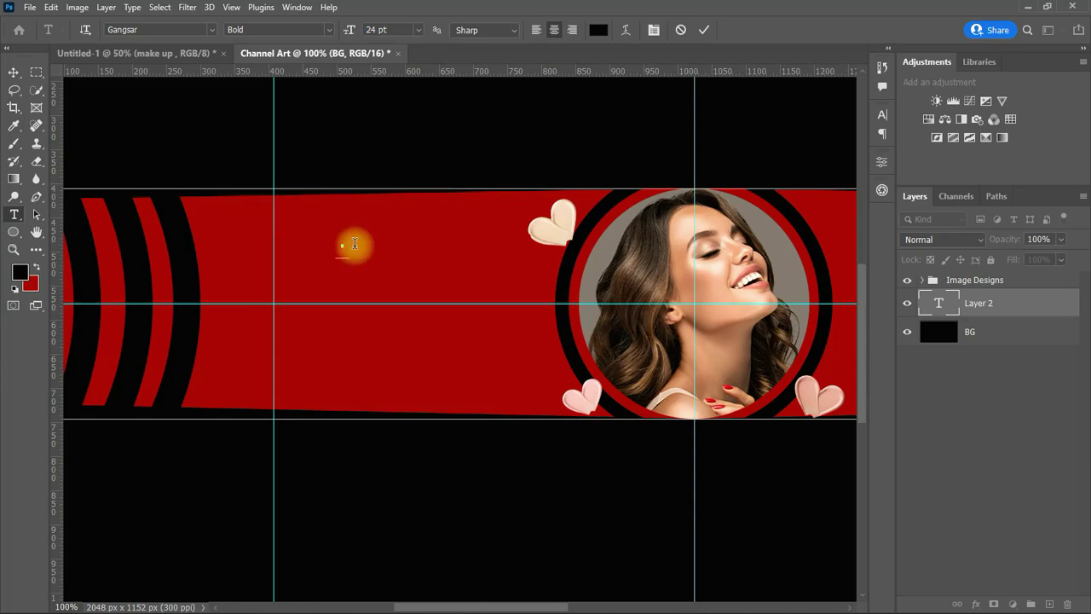
{"action": "left_click", "coordinate": [14, 72]}
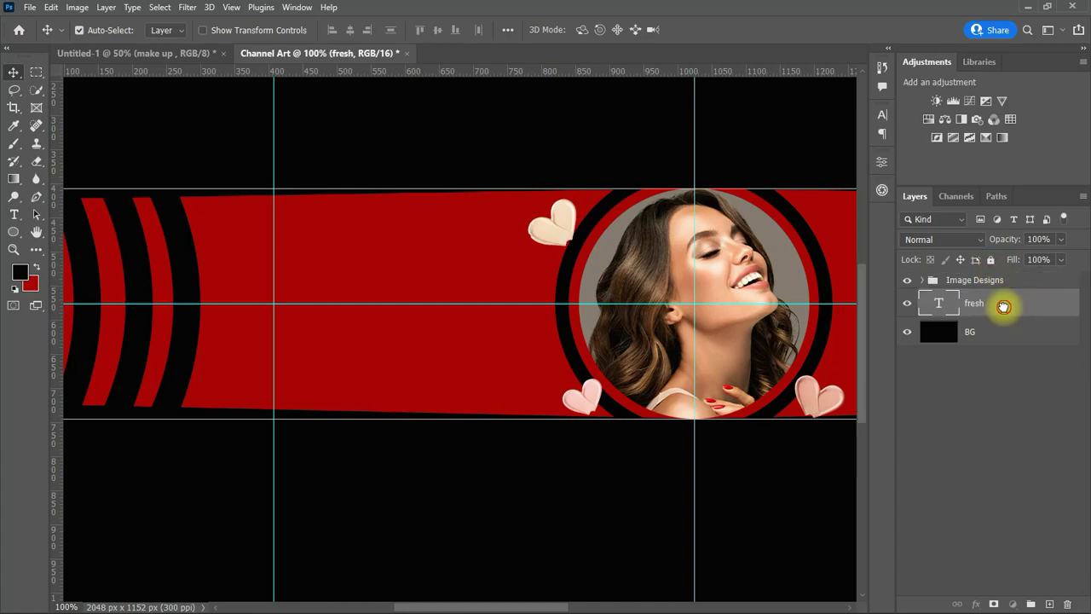
{"action": "mouse_move", "coordinate": [998, 303]}
{"action": "left_mouse_down"}
{"action": "mouse_move", "coordinate": [989, 281]}
{"action": "mouse_move", "coordinate": [972, 285]}
{"action": "mouse_move", "coordinate": [993, 328]}
{"action": "mouse_move", "coordinate": [976, 271]}
{"action": "mouse_move", "coordinate": [957, 300]}
{"action": "left_mouse_up"}
{"action": "left_click", "coordinate": [922, 285]}
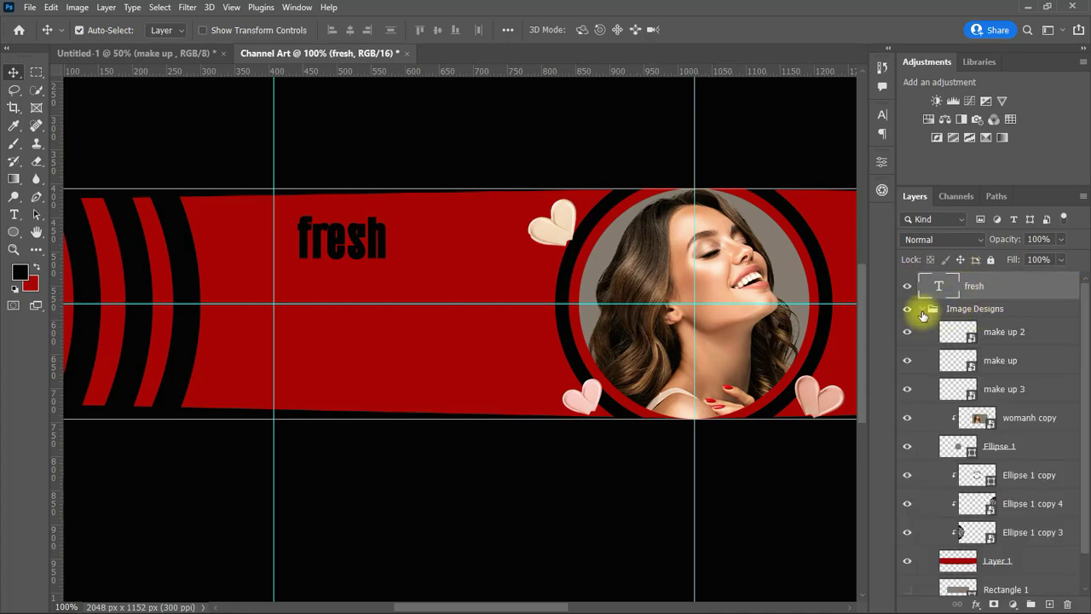
Step: Collapse and lock the Image Designs group, then nudge fresh slightly right
{"action": "left_click", "coordinate": [921, 309]}
{"action": "left_click", "coordinate": [1021, 312]}
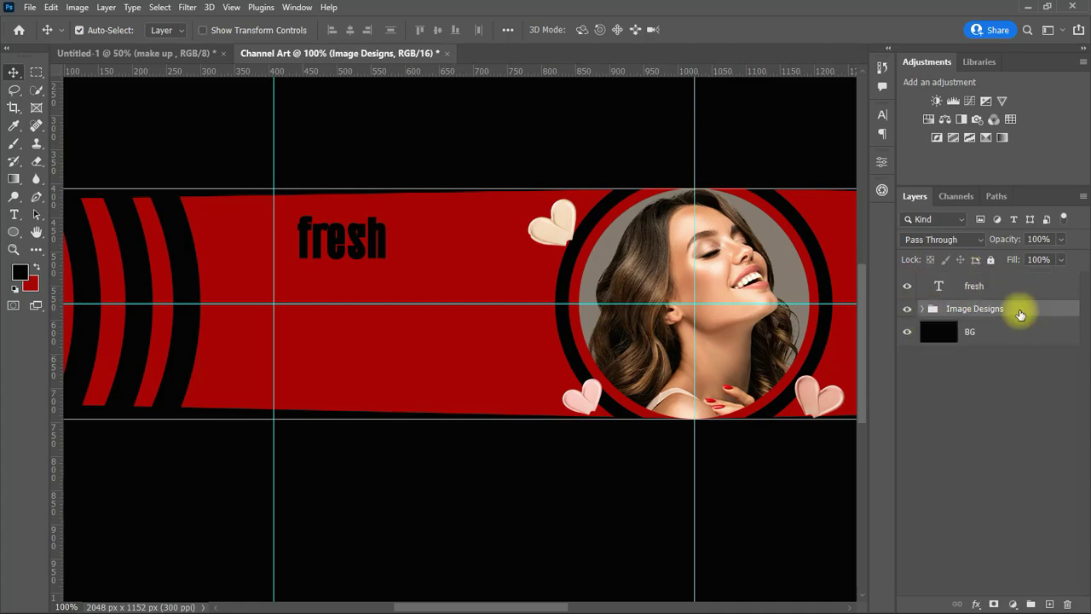
{"action": "left_click", "coordinate": [990, 259]}
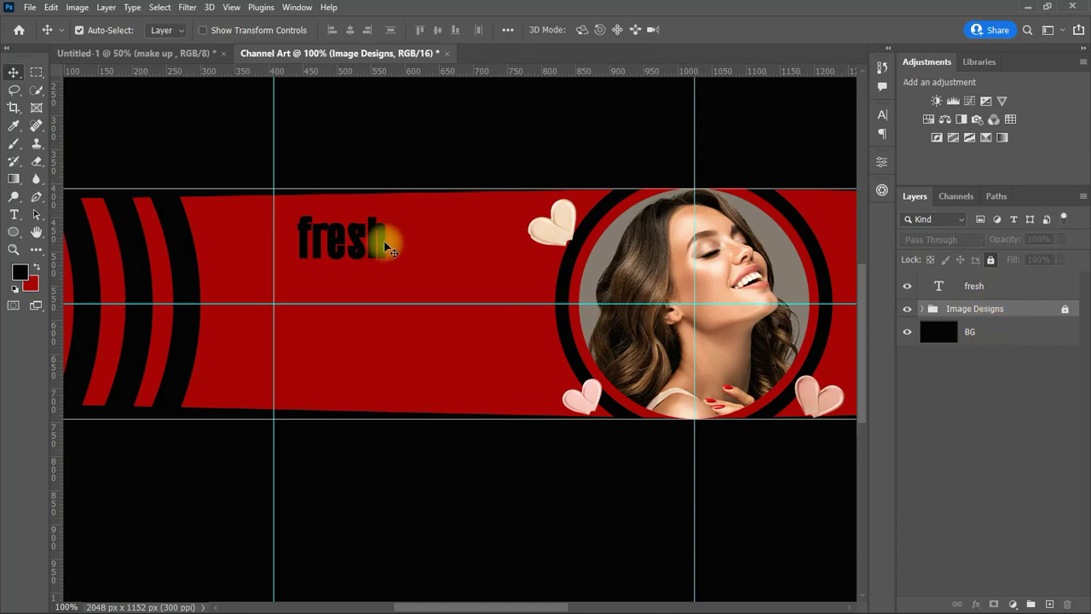
{"action": "left_click_drag", "start_coordinate": [387, 249], "coordinate": [430, 250]}
Step: Style the fresh text in white Poppins Bold
{"action": "left_click", "coordinate": [883, 114]}
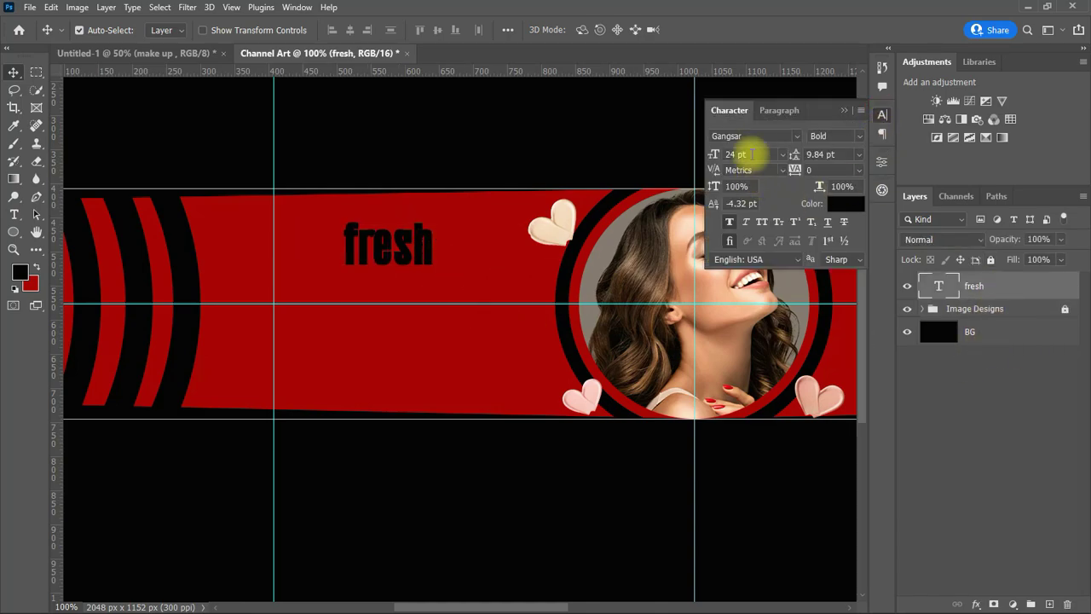
{"action": "type", "text": "pop"}
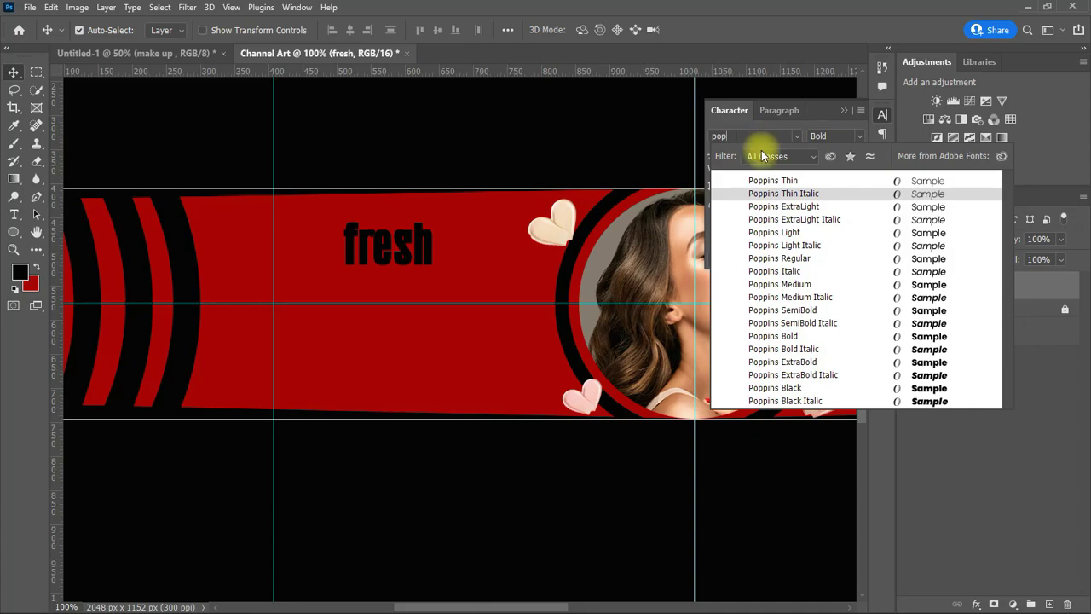
{"action": "left_click", "coordinate": [775, 338]}
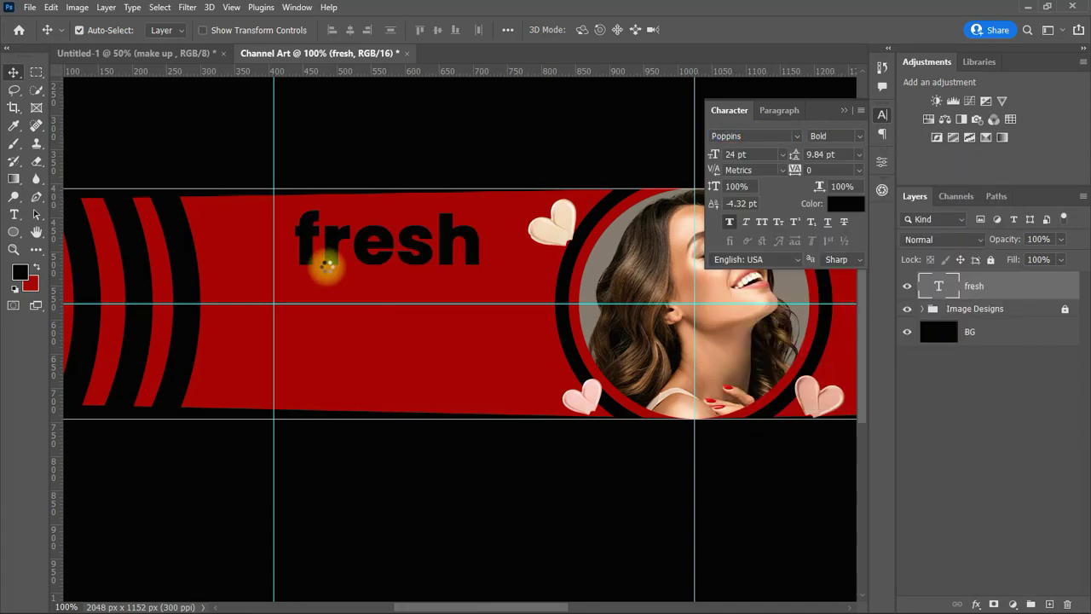
{"action": "left_click", "coordinate": [845, 204]}
{"action": "left_click", "coordinate": [674, 317]}
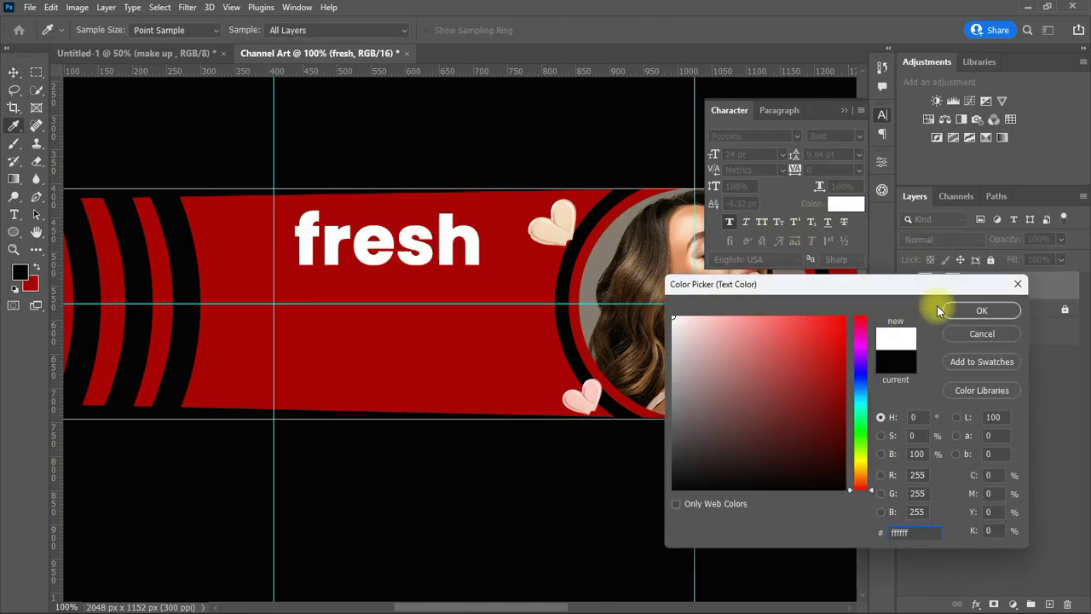
{"action": "left_click", "coordinate": [945, 311]}
{"action": "left_click", "coordinate": [14, 214]}
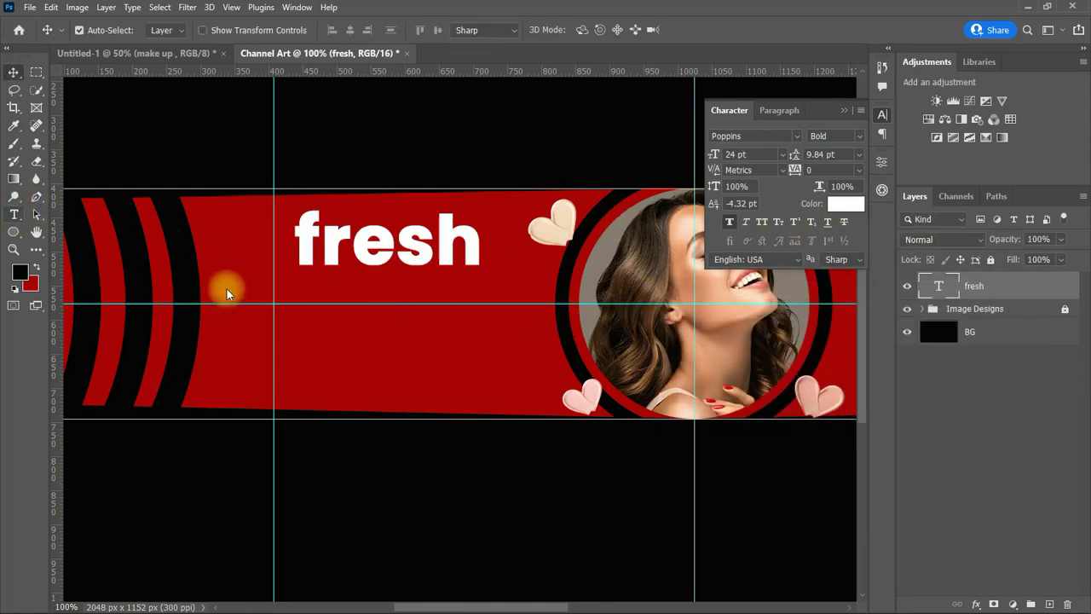
{"action": "left_click", "coordinate": [315, 328]}
Step: Add the word look below fresh, sized to about 37 pt
{"action": "type", "text": "look"}
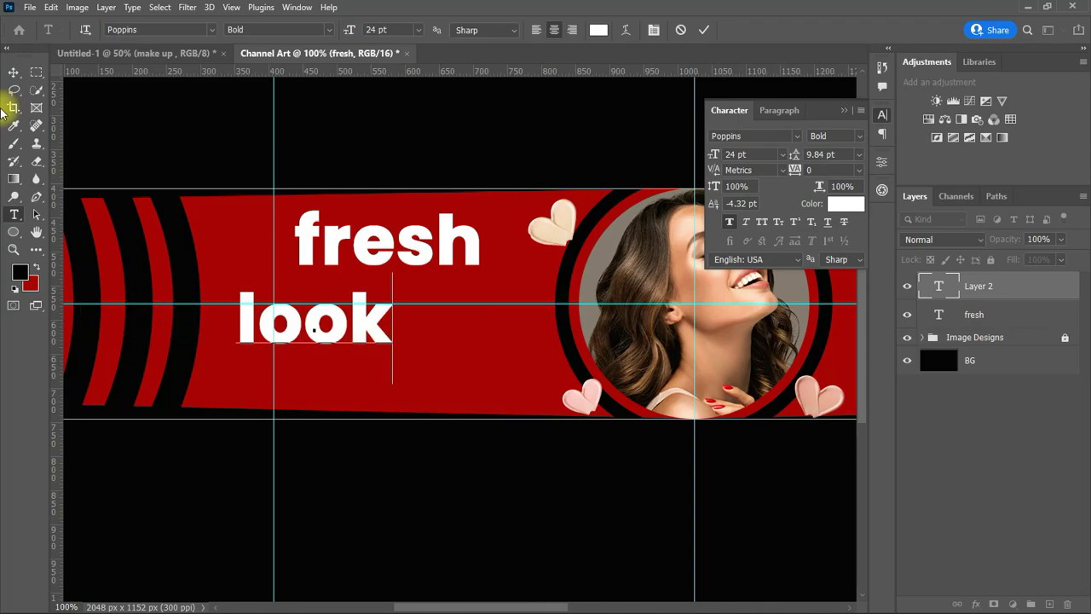
{"action": "left_click", "coordinate": [14, 71]}
{"action": "left_click_drag", "start_coordinate": [365, 314], "coordinate": [424, 307]}
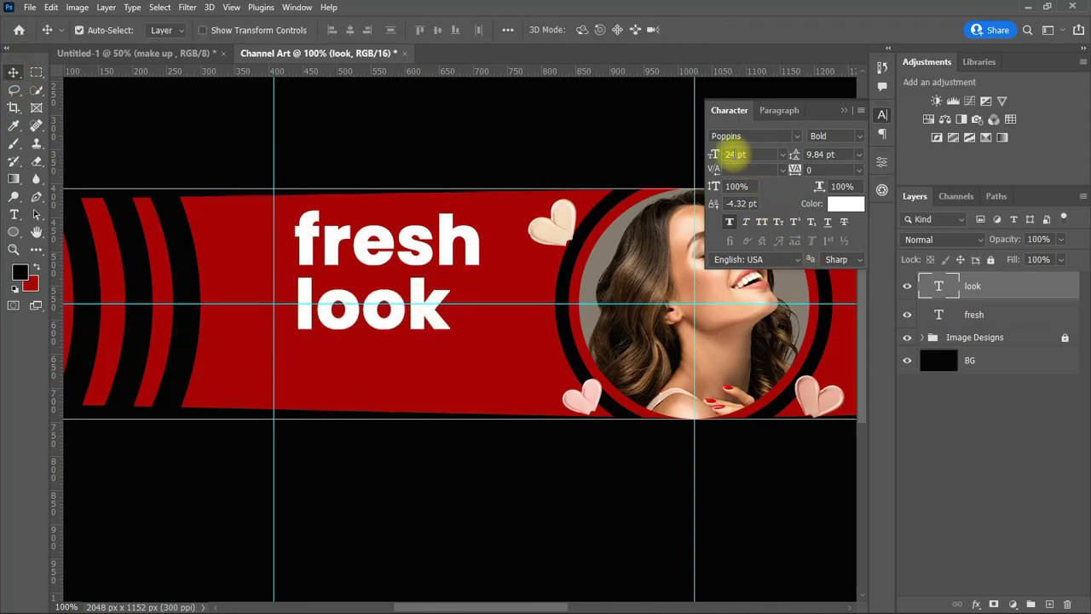
{"action": "type", "text": "2"}
{"action": "key", "text": "Return"}
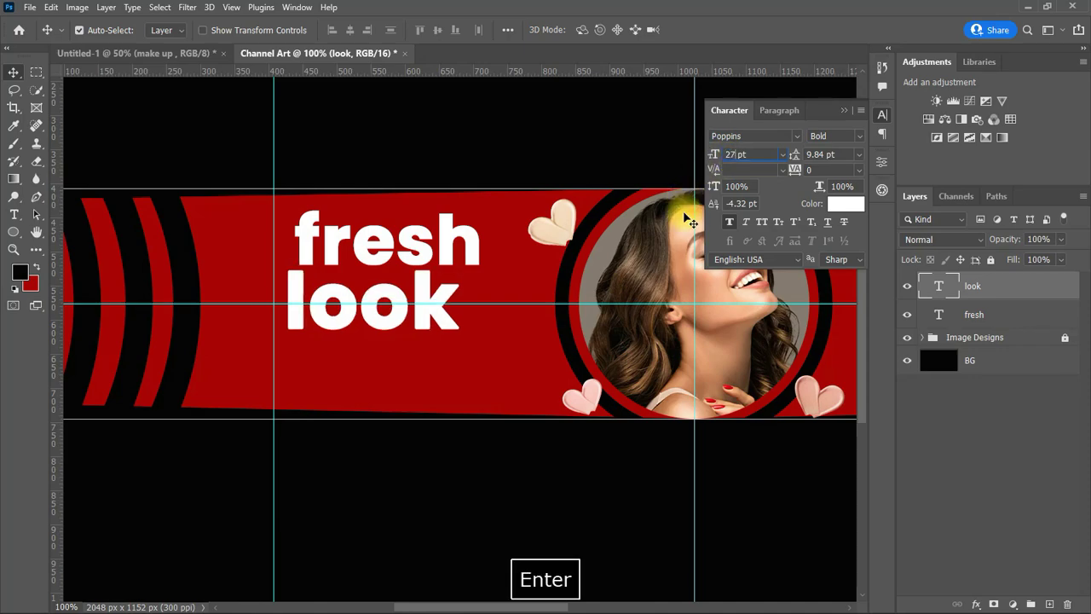
{"action": "left_click_drag", "start_coordinate": [438, 304], "coordinate": [458, 322]}
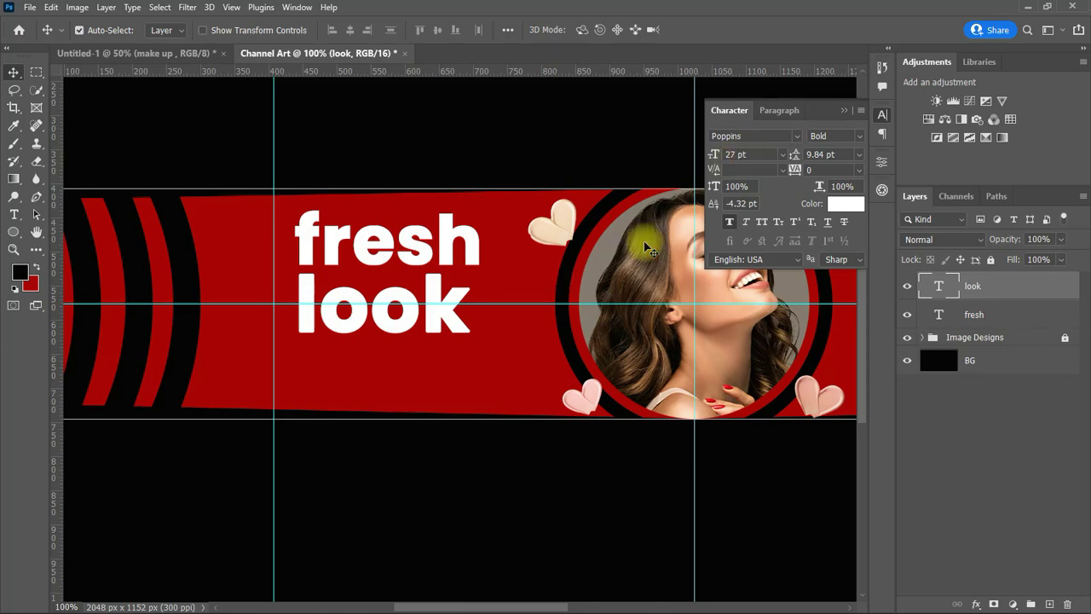
{"action": "left_click_drag", "start_coordinate": [717, 152], "coordinate": [712, 155]}
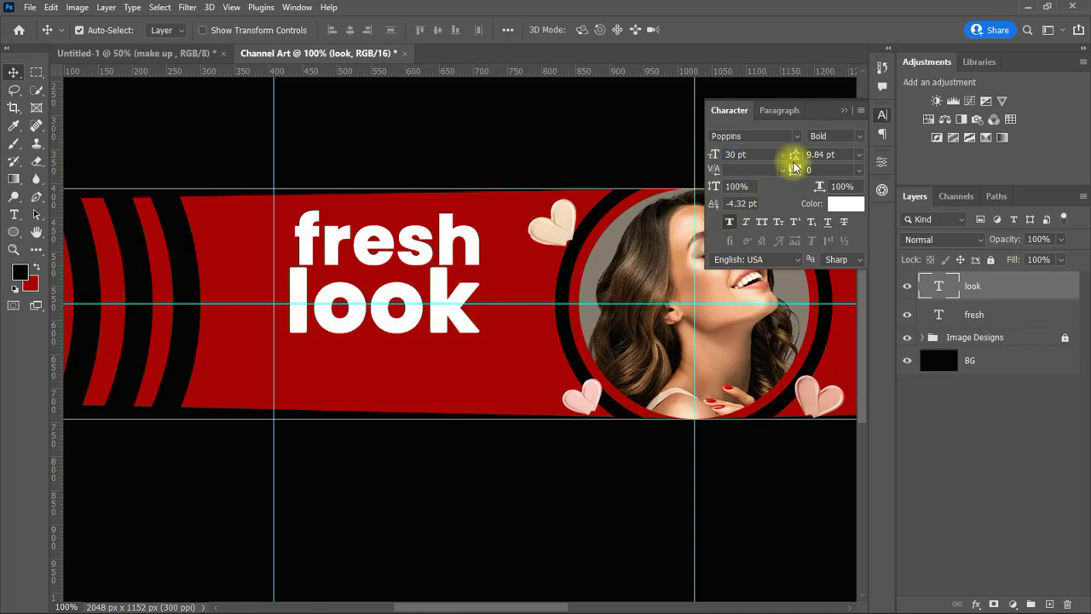
Step: Set look to Poppins Regular weight and nudge it into position
{"action": "left_click", "coordinate": [860, 136]}
{"action": "left_click", "coordinate": [835, 228]}
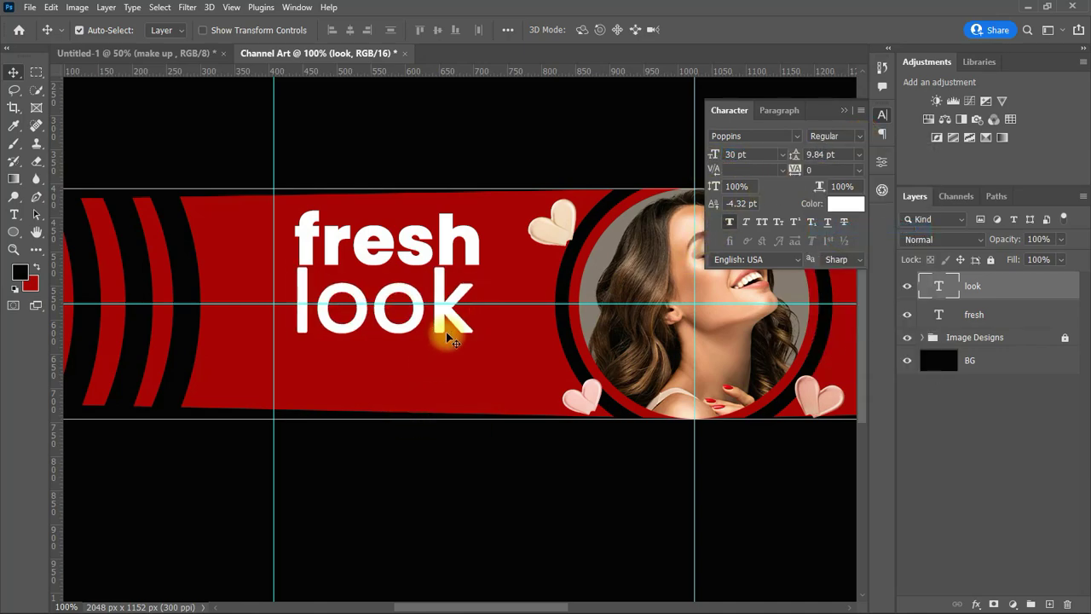
{"action": "left_click_drag", "start_coordinate": [448, 324], "coordinate": [453, 330]}
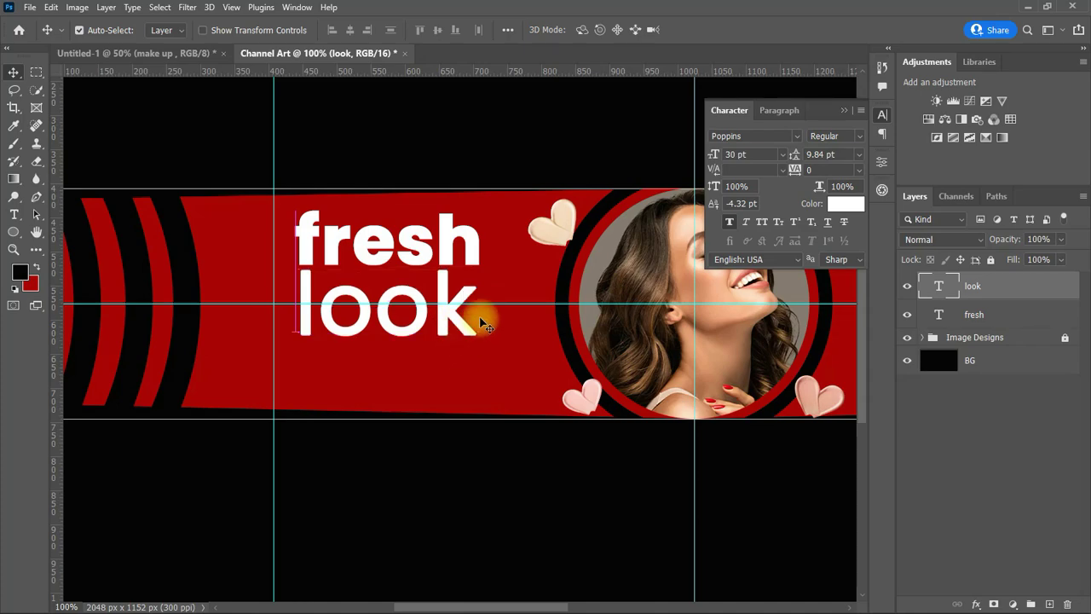
Step: Turn on All Caps for fresh and look, aligning LOOK under FRESH
{"action": "left_click", "coordinate": [435, 237]}
{"action": "left_click", "coordinate": [760, 223]}
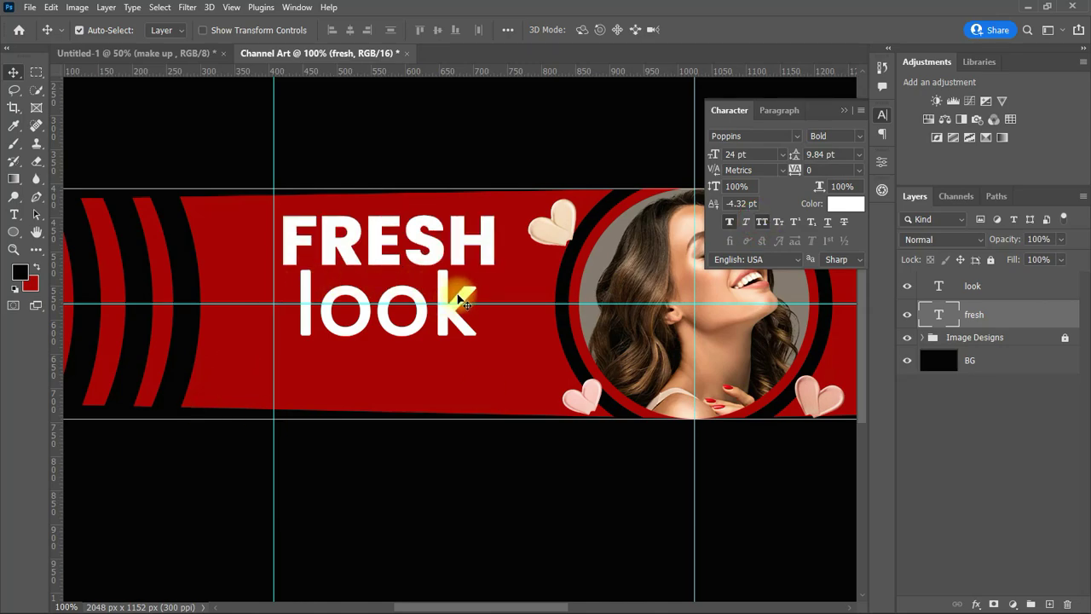
{"action": "left_click", "coordinate": [439, 322]}
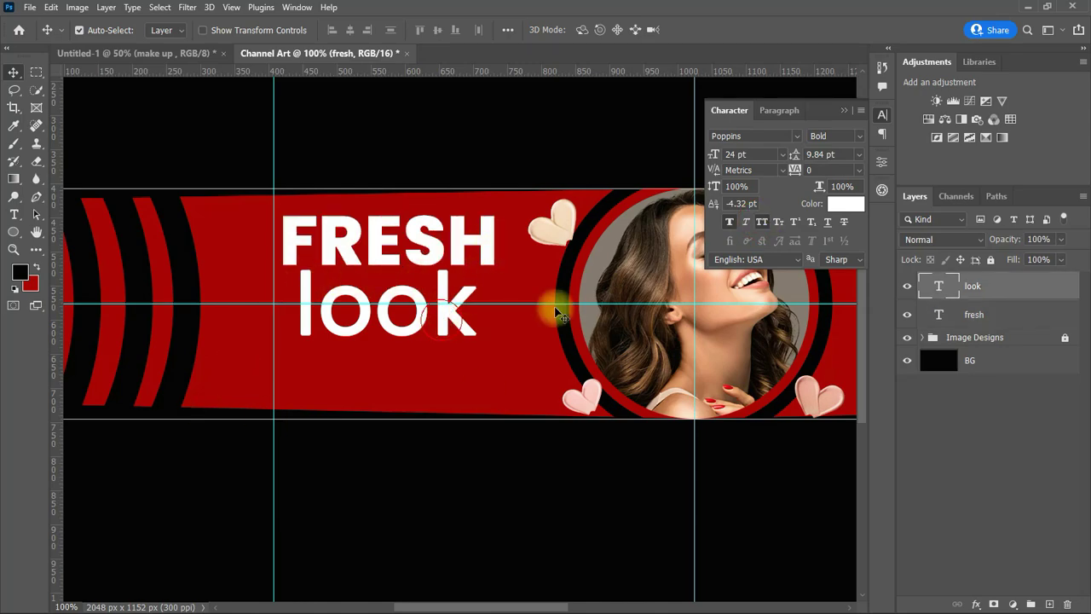
{"action": "left_click", "coordinate": [761, 222]}
{"action": "left_click_drag", "start_coordinate": [462, 320], "coordinate": [466, 322]}
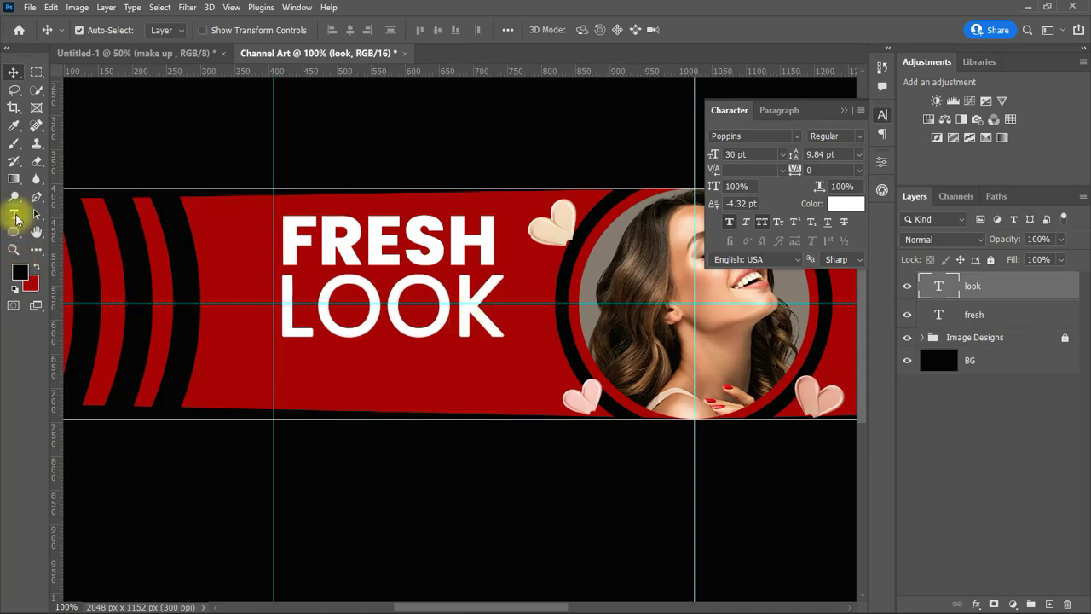
{"action": "left_click", "coordinate": [15, 214]}
{"action": "left_click", "coordinate": [386, 384]}
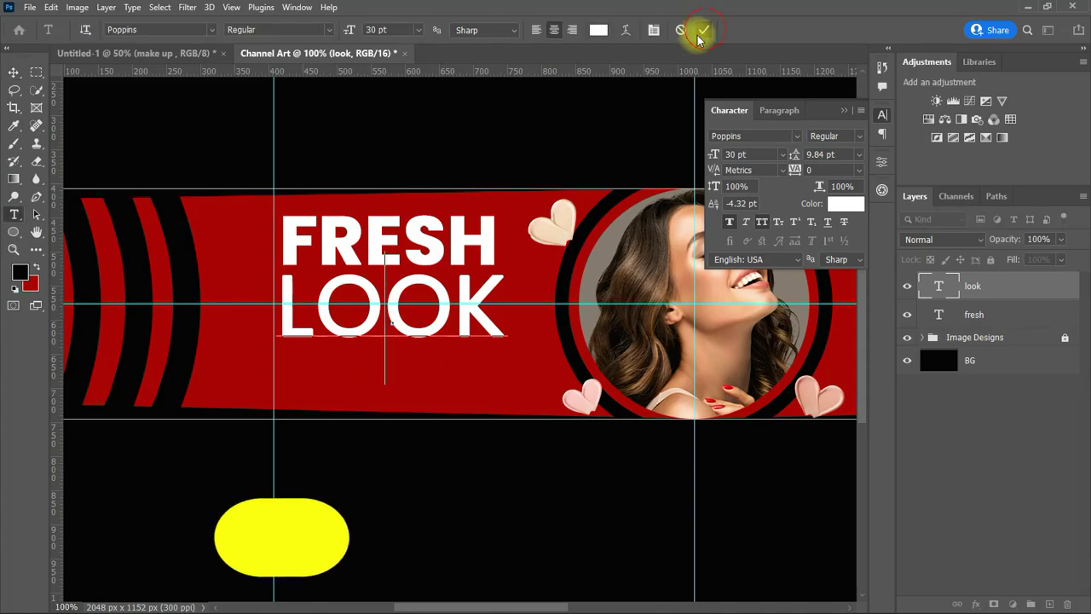
Step: Type the three-line tagline Make Up, Make up Review, Hair Stylist below the headline
{"action": "left_click", "coordinate": [446, 408]}
{"action": "type", "text": "M"}
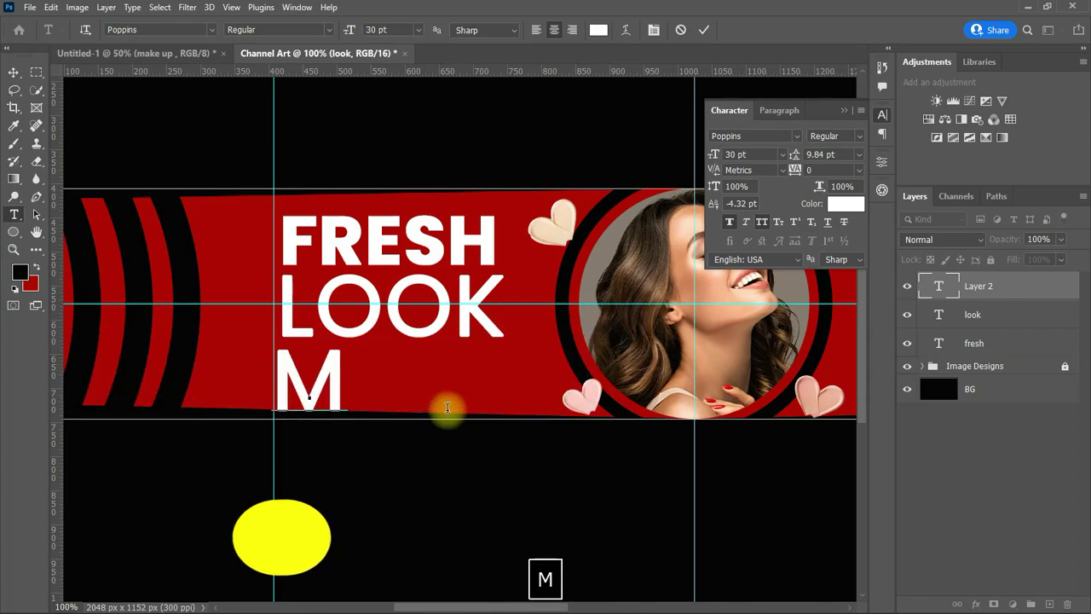
{"action": "key", "text": "BackSpace"}
{"action": "key", "text": "Caps_Lock"}
{"action": "type", "text": "M"}
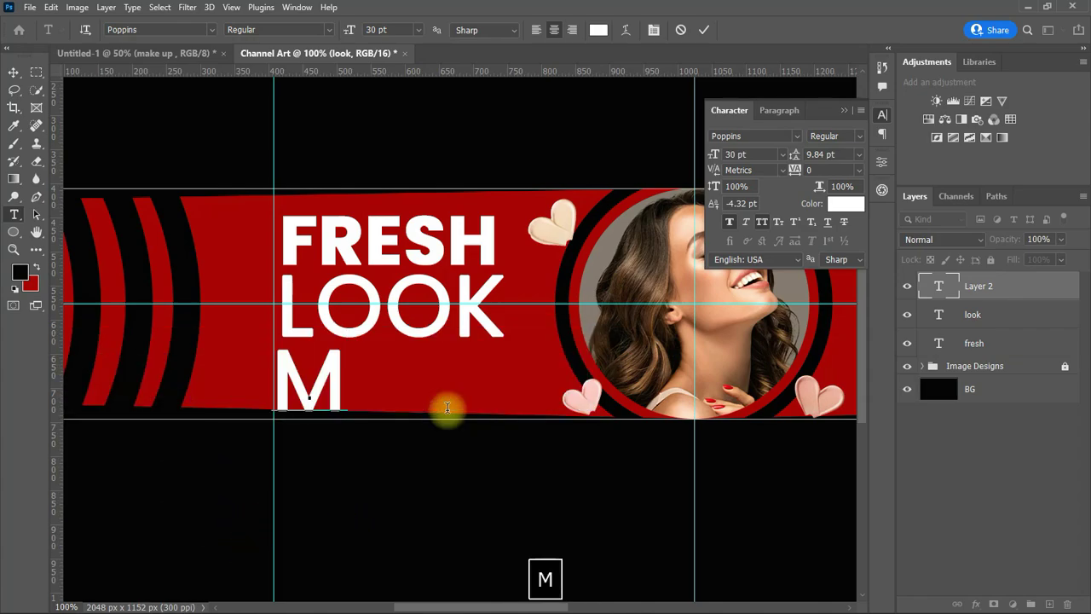
{"action": "type", "text": "AKE"}
{"action": "key", "text": "Caps_Lock"}
{"action": "type", "text": "UP"}
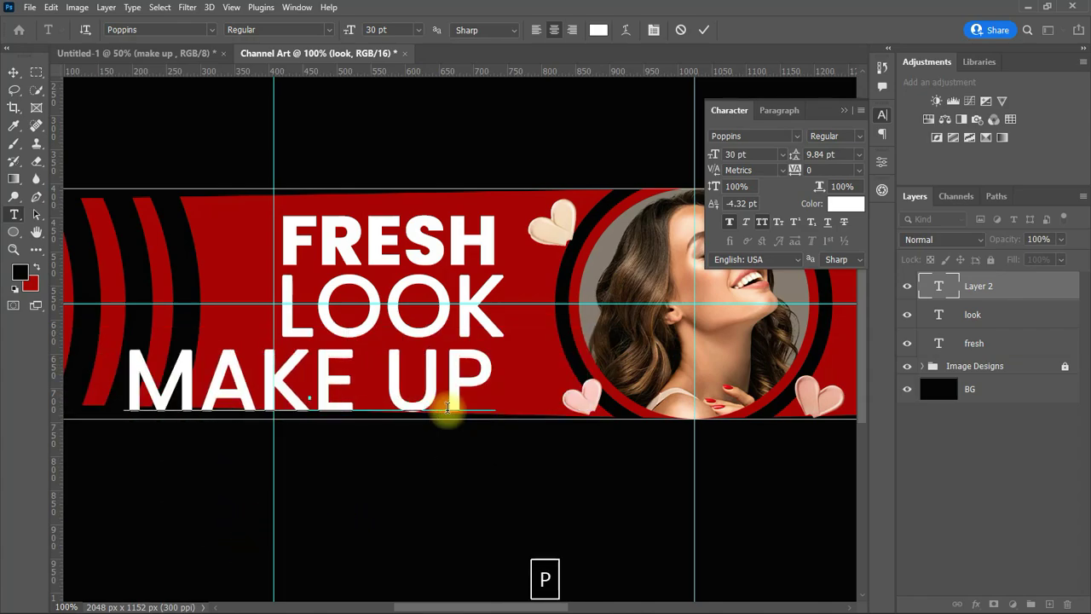
{"action": "type", "text": ", MA"}
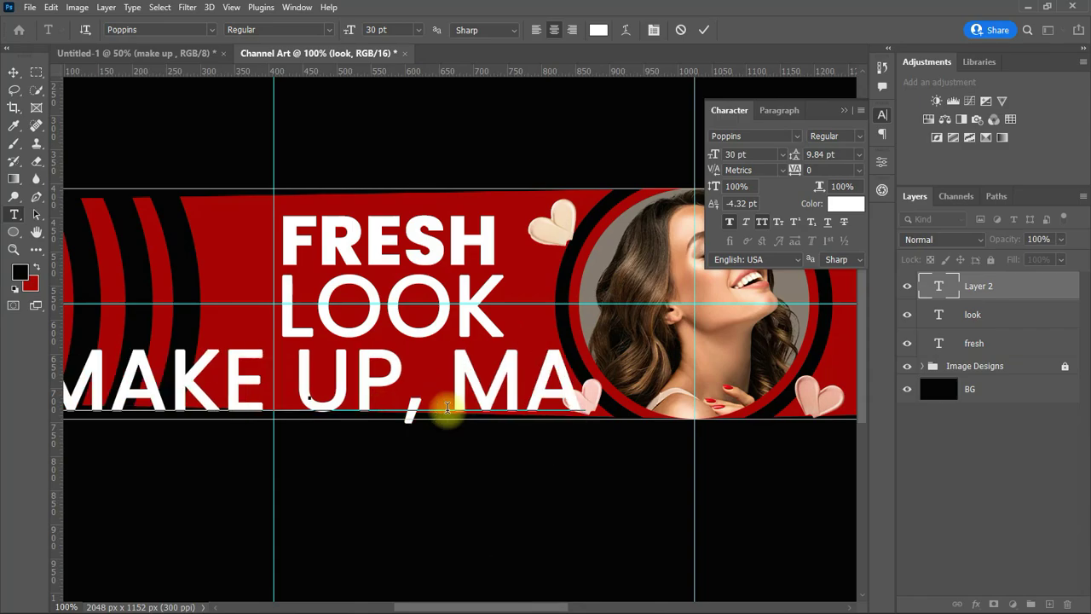
{"action": "key", "text": "BackSpace"}
{"action": "key", "text": "BackSpace"}
{"action": "key", "text": "BackSpace"}
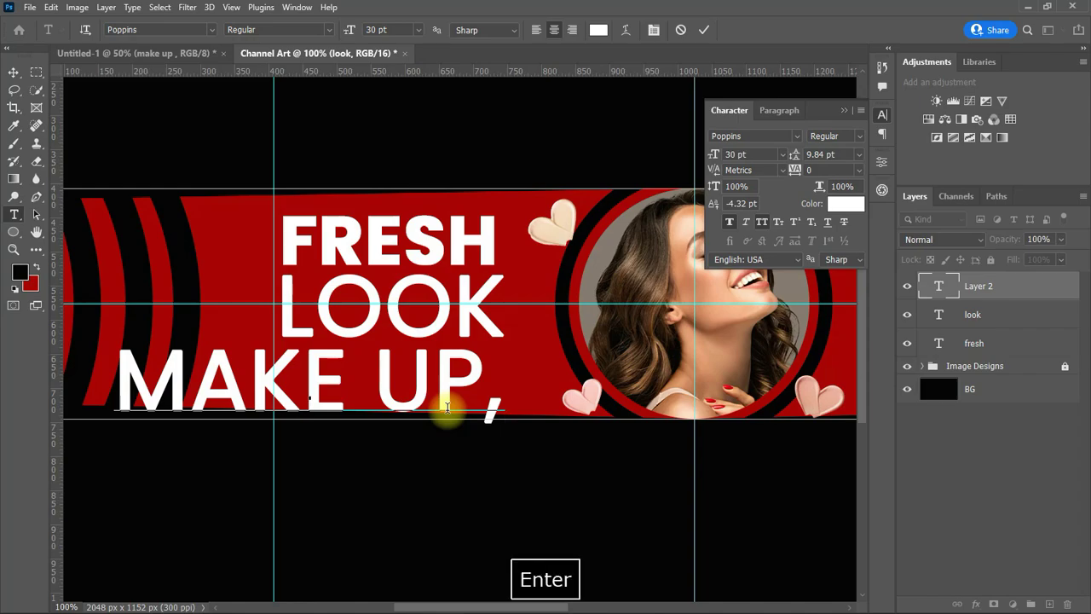
{"action": "type", "text": "MAKE UP"}
{"action": "key", "text": "Caps_Lock"}
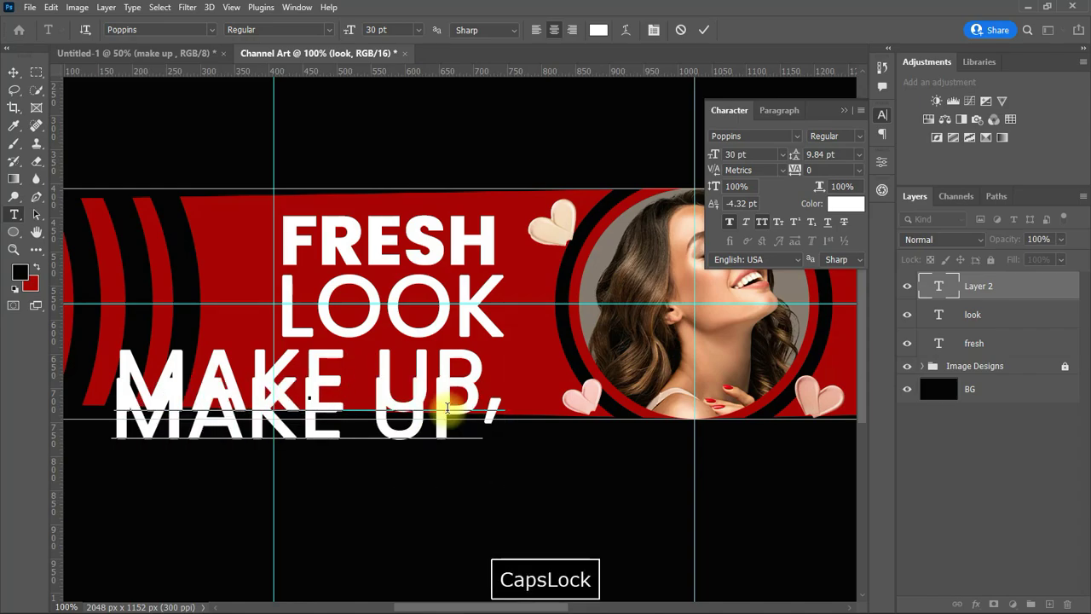
{"action": "type", "text": "REVIEW"}
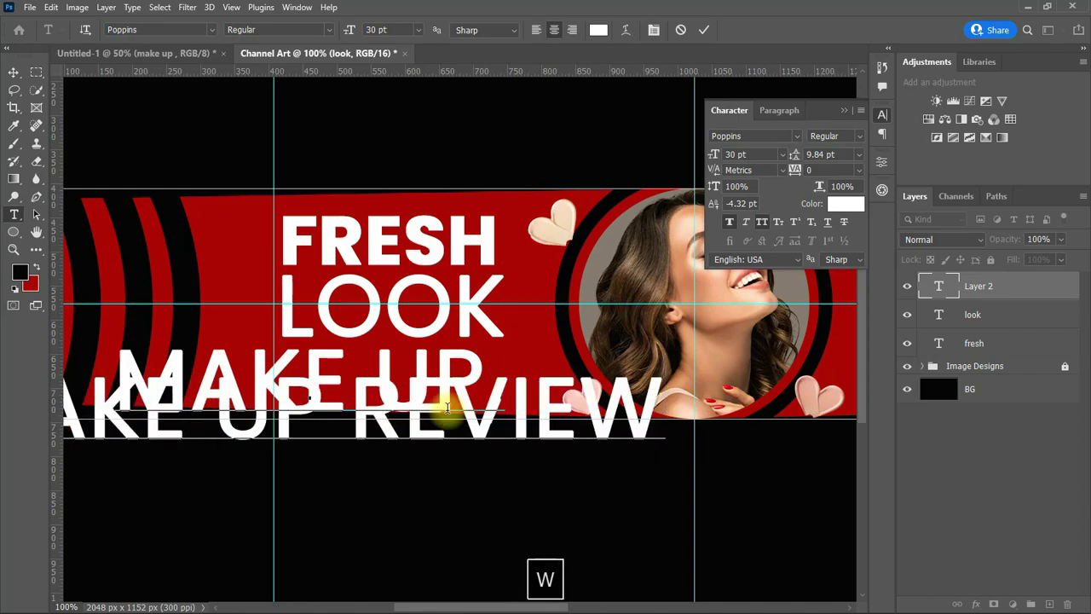
{"action": "type", "text": ","}
{"action": "key", "text": "Return"}
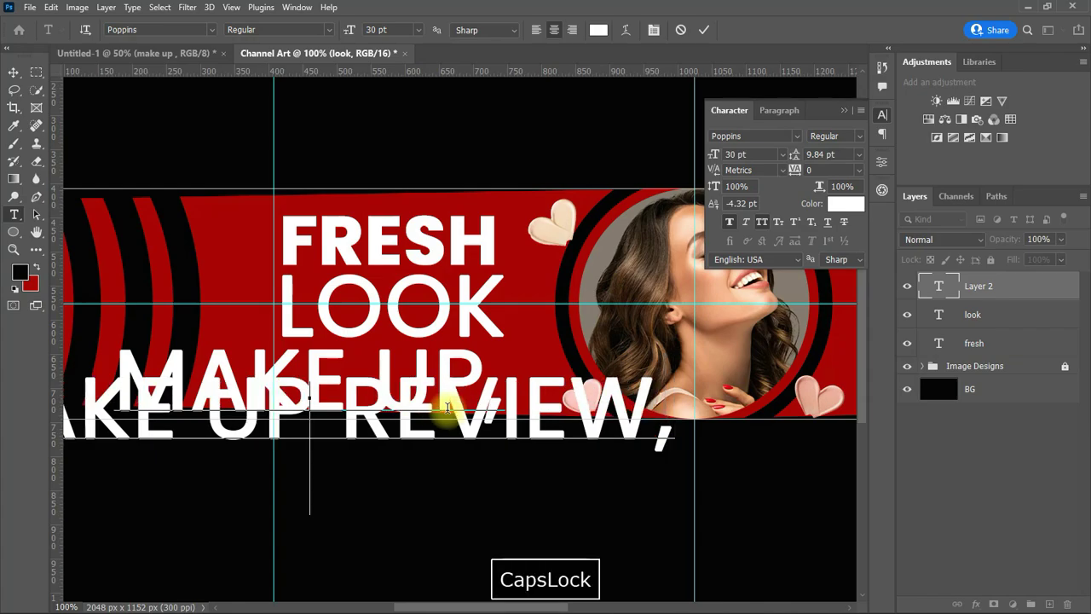
{"action": "type", "text": "HAIR "}
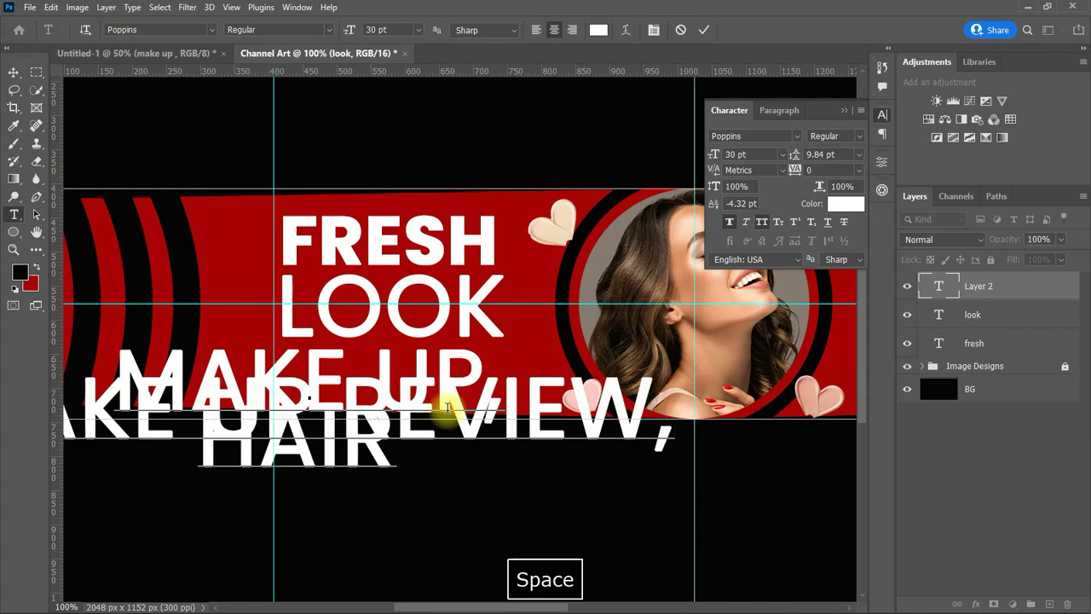
{"action": "type", "text": "STYL"}
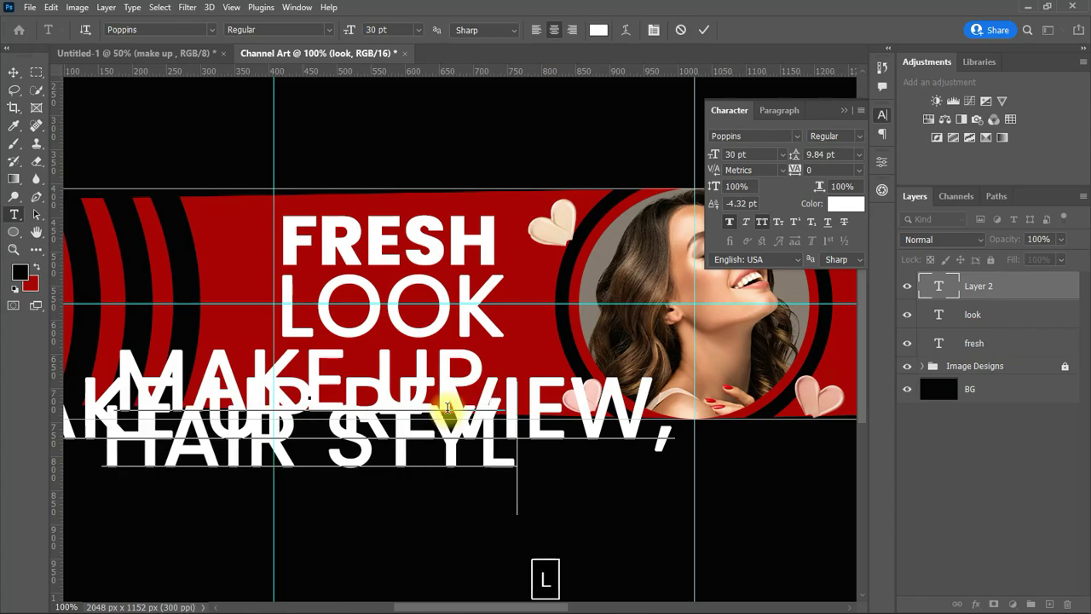
{"action": "type", "text": "IST"}
{"action": "left_click", "coordinate": [704, 29]}
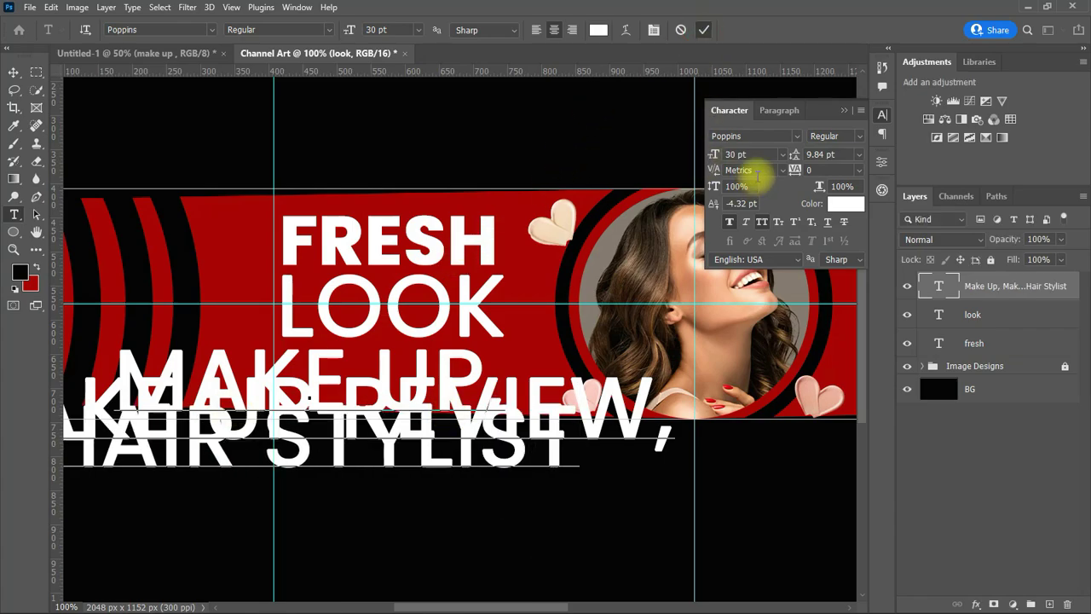
Step: Set the tagline's leading to Auto, size to 8 pt, and left-align it
{"action": "left_click", "coordinate": [859, 154]}
{"action": "left_click", "coordinate": [839, 172]}
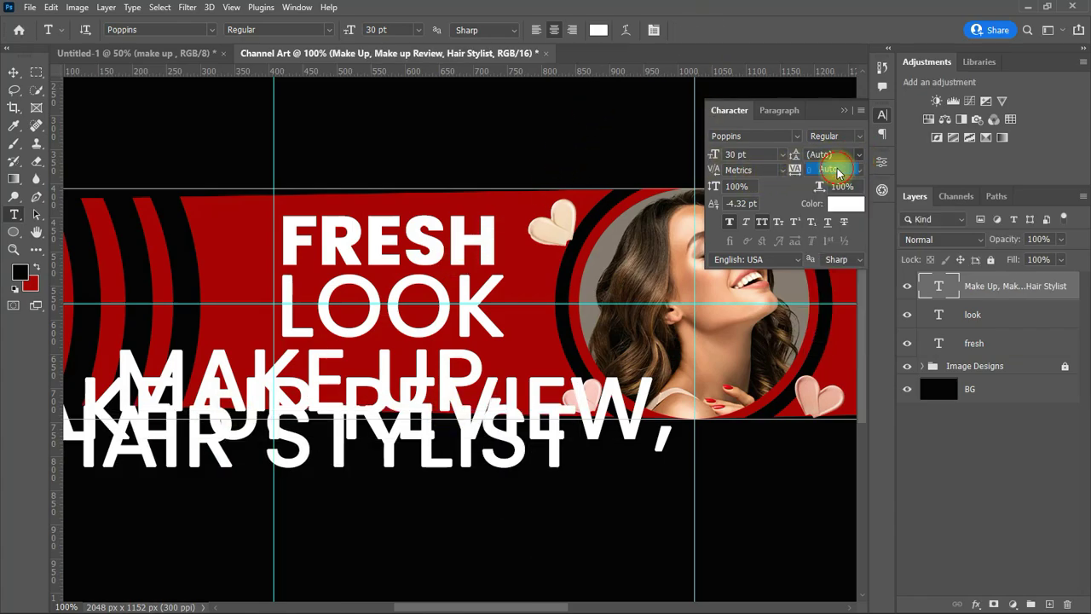
{"action": "left_click", "coordinate": [781, 154]}
{"action": "left_click", "coordinate": [751, 224]}
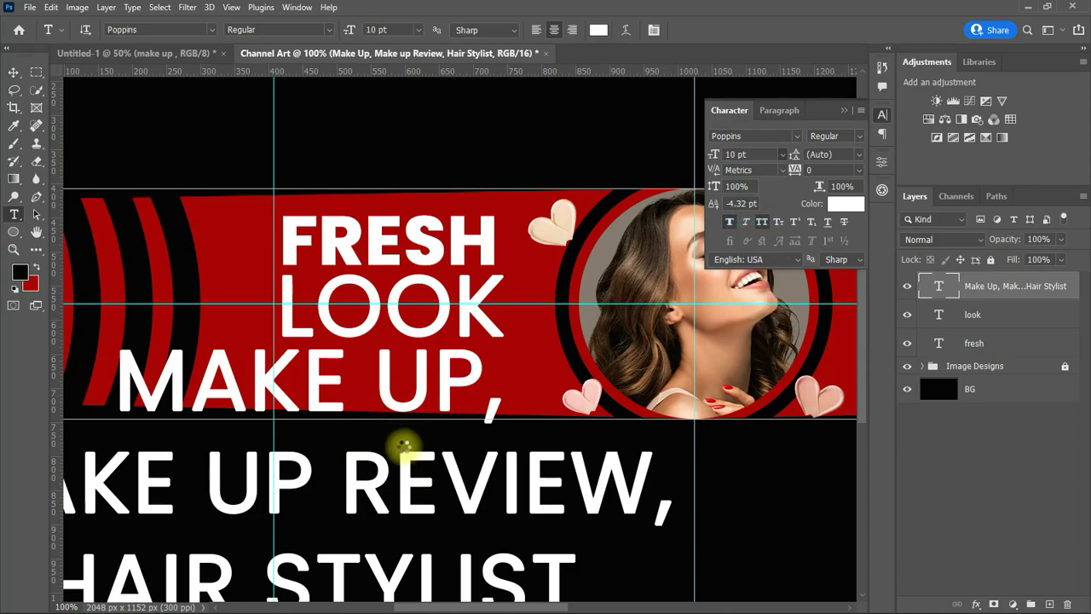
{"action": "left_click", "coordinate": [782, 154]}
{"action": "left_click", "coordinate": [744, 191]}
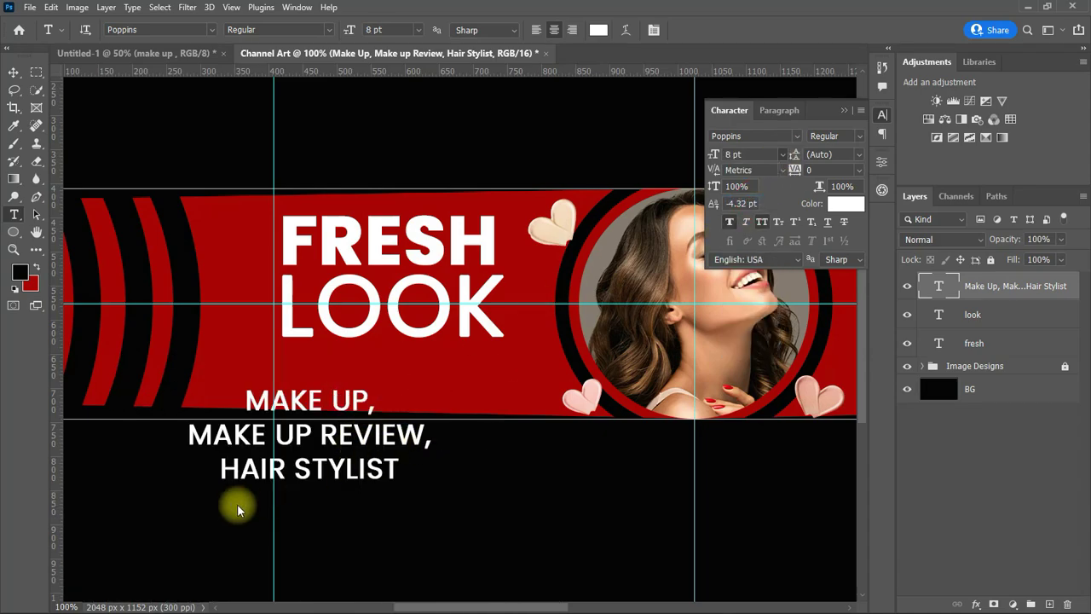
{"action": "left_click", "coordinate": [777, 111]}
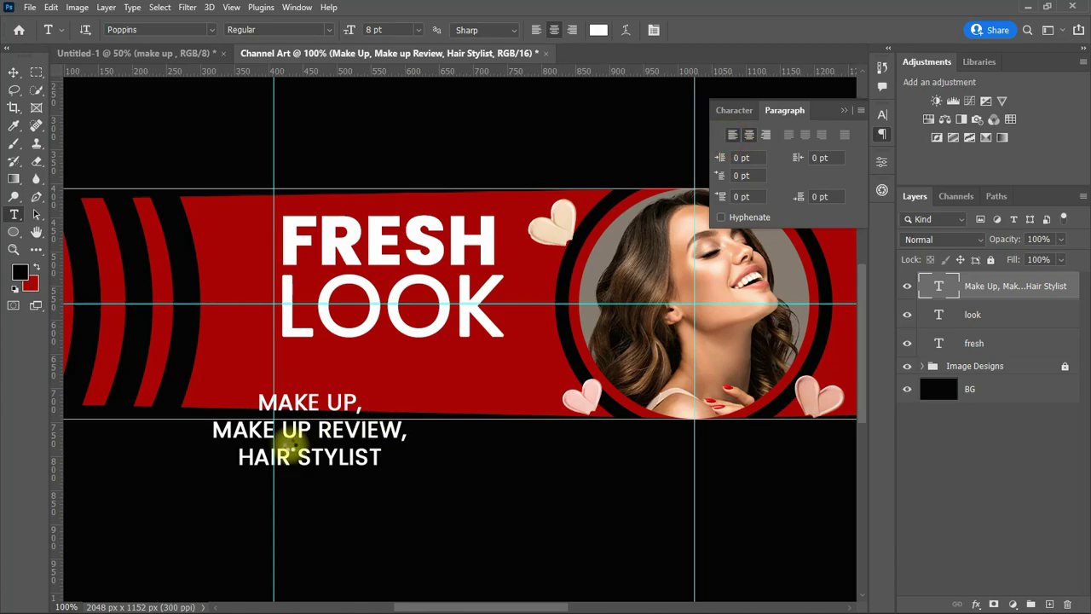
{"action": "key", "text": "ctrl+shift+l"}
Step: Turn off All Caps, shrink the tagline to 6 pt and place it under LOOK
{"action": "left_click", "coordinate": [13, 73]}
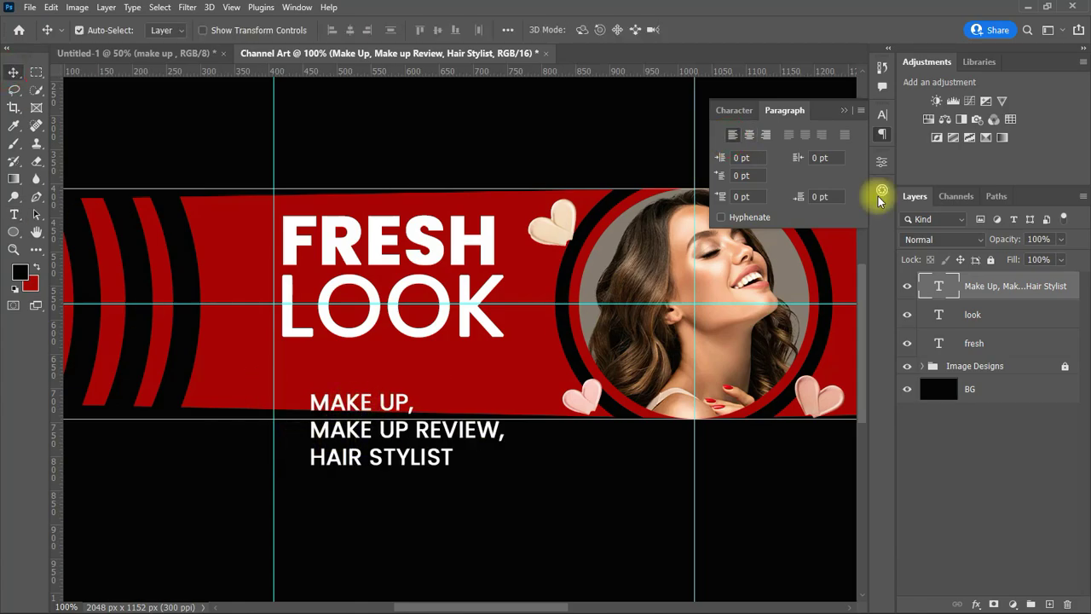
{"action": "left_click", "coordinate": [731, 111]}
{"action": "left_click", "coordinate": [762, 222]}
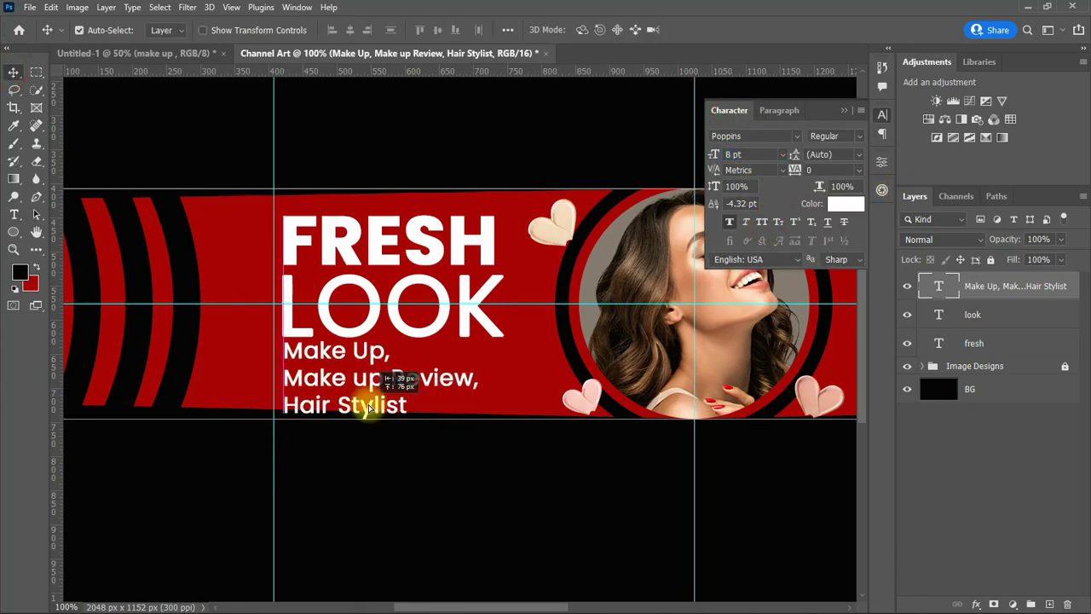
{"action": "left_click_drag", "start_coordinate": [399, 460], "coordinate": [376, 408]}
{"action": "left_click", "coordinate": [783, 154]}
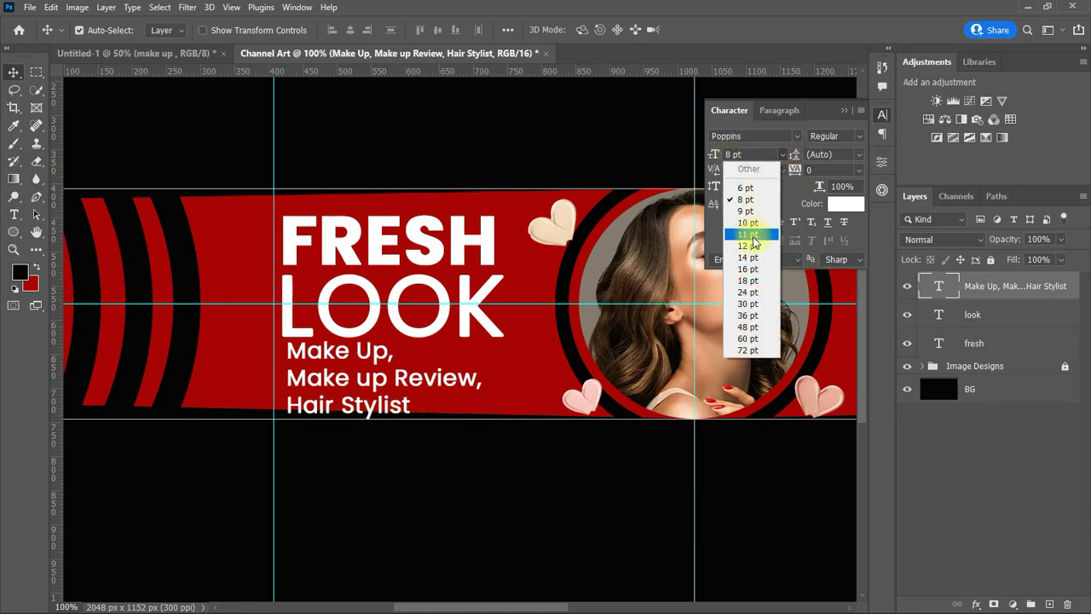
{"action": "left_click", "coordinate": [756, 189]}
{"action": "left_click_drag", "start_coordinate": [341, 373], "coordinate": [343, 381]}
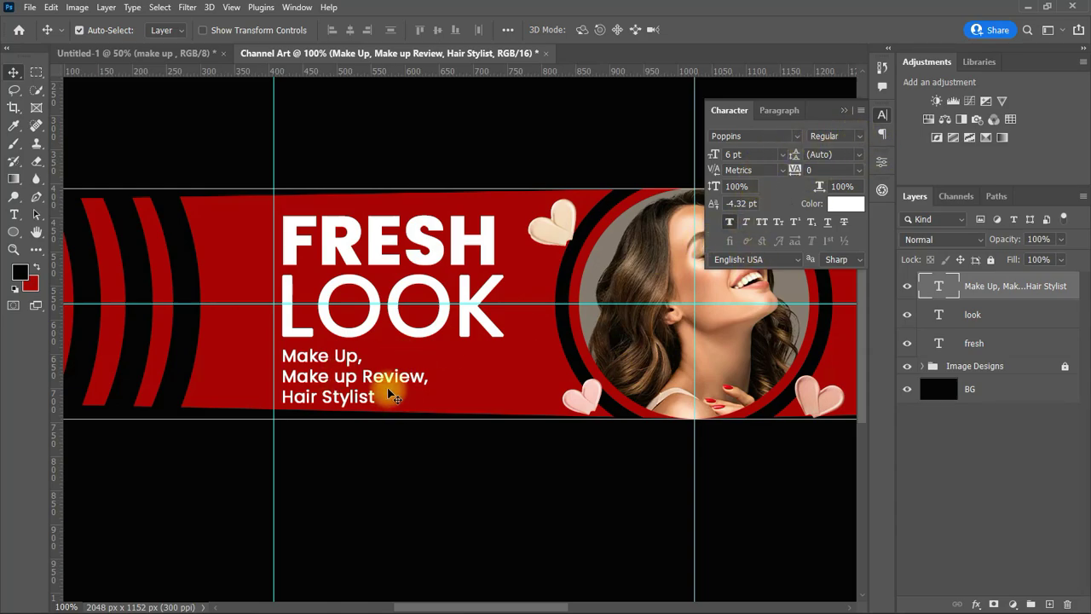
Step: Bring the four social icons from Untitled-1 into Channel Art and shrink them to about half size
{"action": "left_click", "coordinate": [844, 110]}
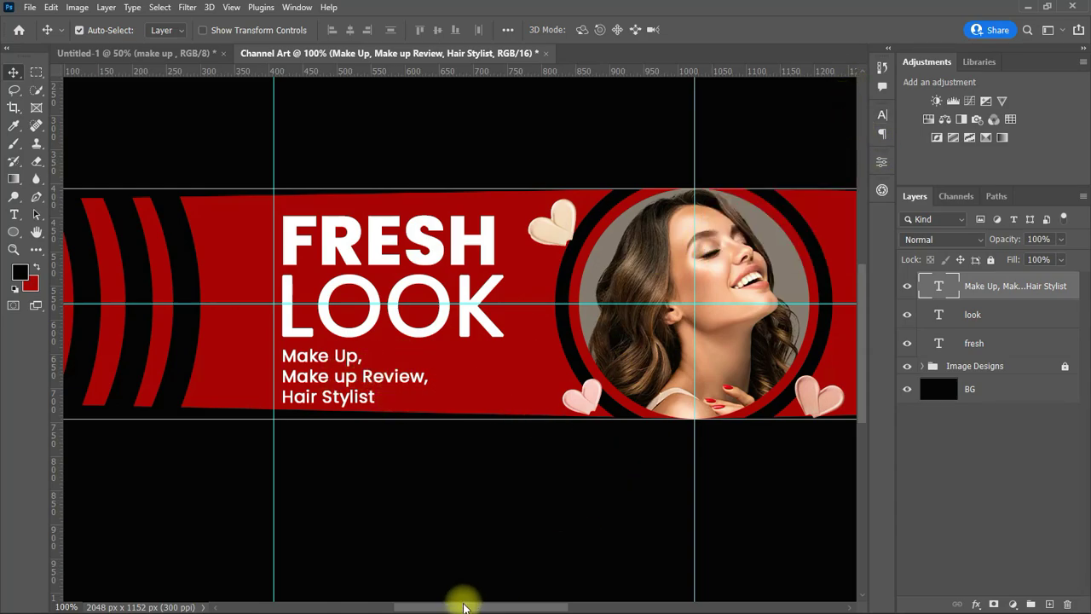
{"action": "left_click_drag", "start_coordinate": [460, 608], "coordinate": [582, 607]}
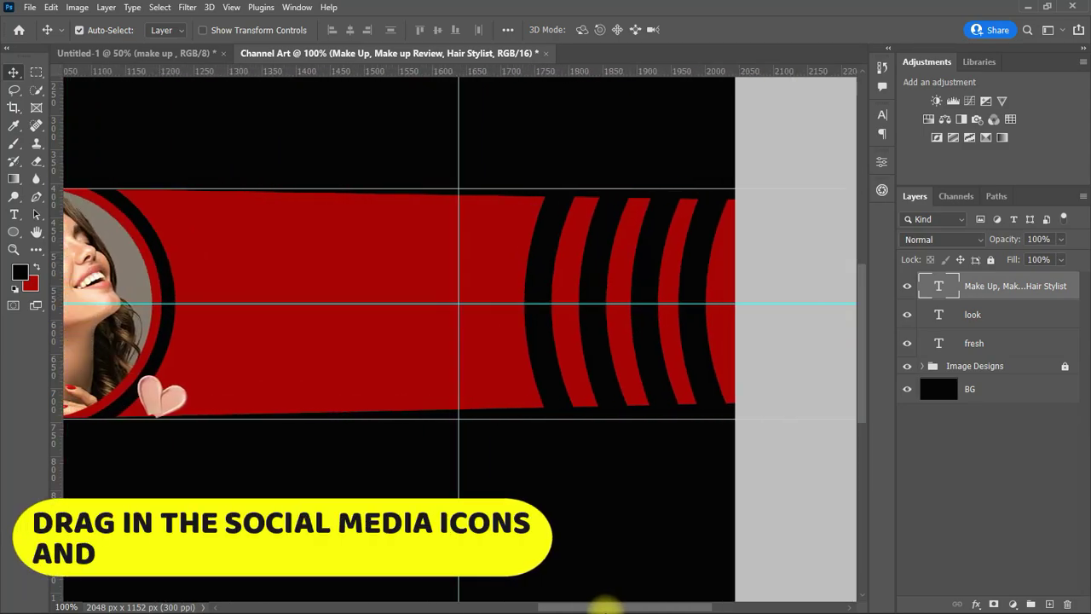
{"action": "left_click", "coordinate": [166, 53]}
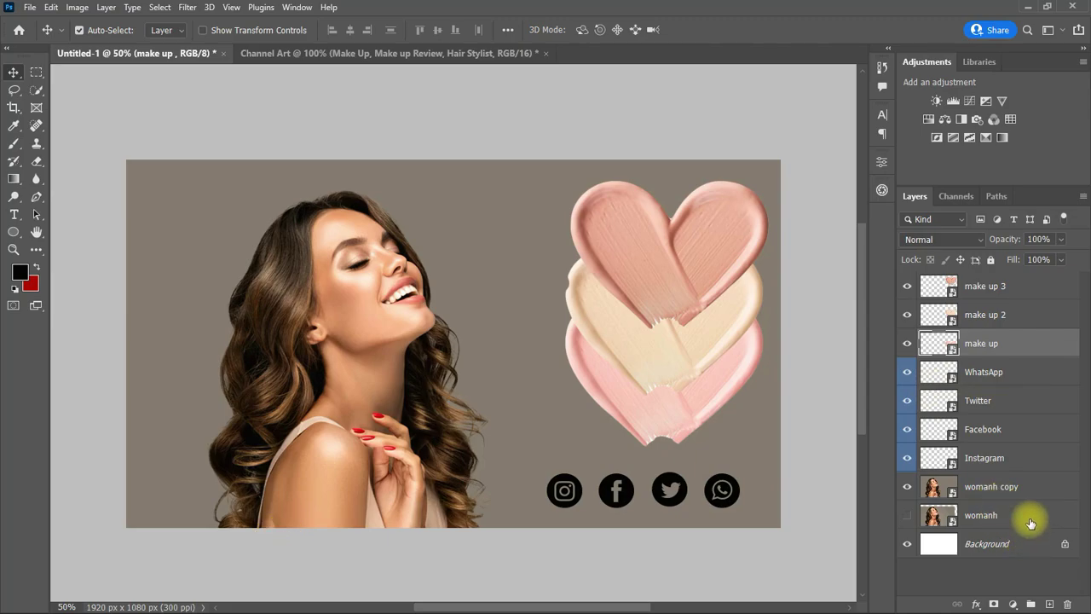
{"action": "left_click", "coordinate": [1031, 487]}
{"action": "left_click", "coordinate": [990, 260]}
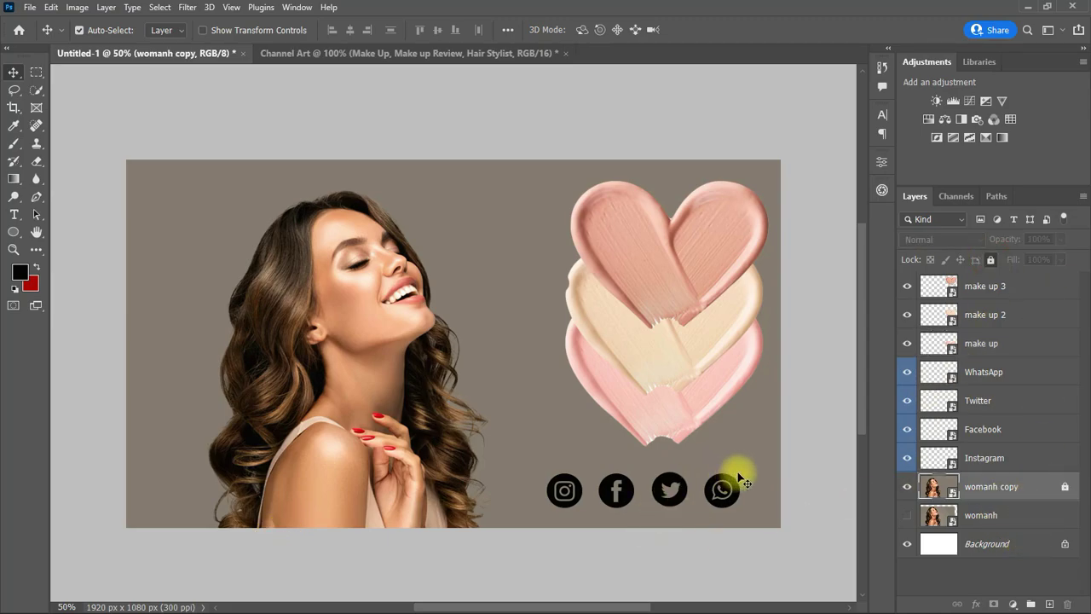
{"action": "mouse_move", "coordinate": [740, 472]}
{"action": "left_mouse_down"}
{"action": "mouse_move", "coordinate": [614, 509]}
{"action": "mouse_move", "coordinate": [561, 486]}
{"action": "mouse_move", "coordinate": [300, 49]}
{"action": "mouse_move", "coordinate": [398, 378]}
{"action": "mouse_move", "coordinate": [444, 358]}
{"action": "mouse_move", "coordinate": [491, 359]}
{"action": "left_mouse_up"}
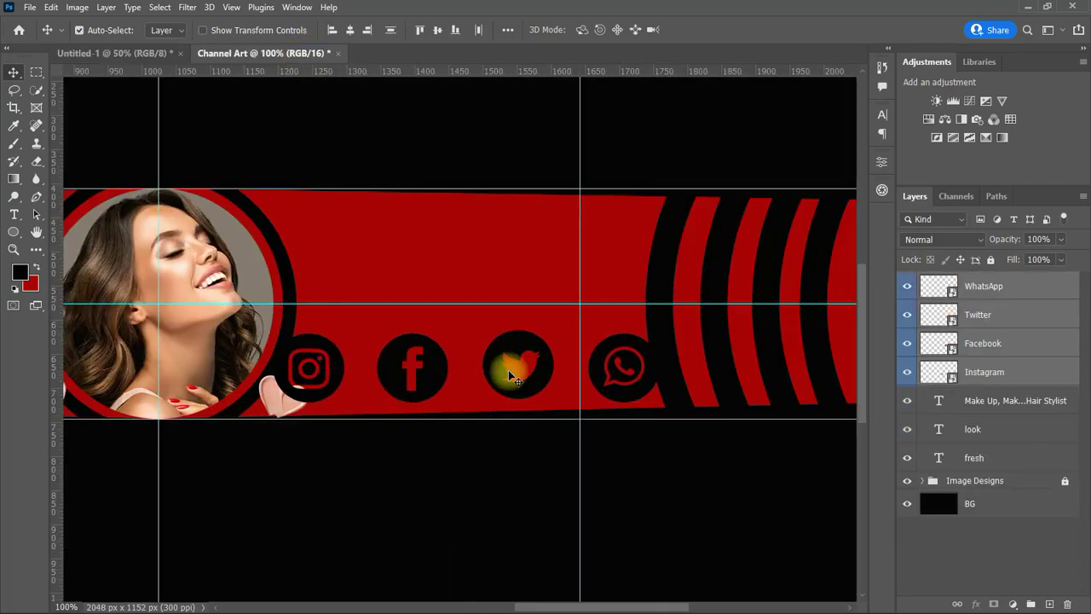
{"action": "key", "text": "ctrl+t"}
{"action": "mouse_move", "coordinate": [659, 367]}
{"action": "left_mouse_down"}
{"action": "mouse_move", "coordinate": [390, 373]}
{"action": "mouse_move", "coordinate": [449, 367]}
{"action": "left_mouse_up"}
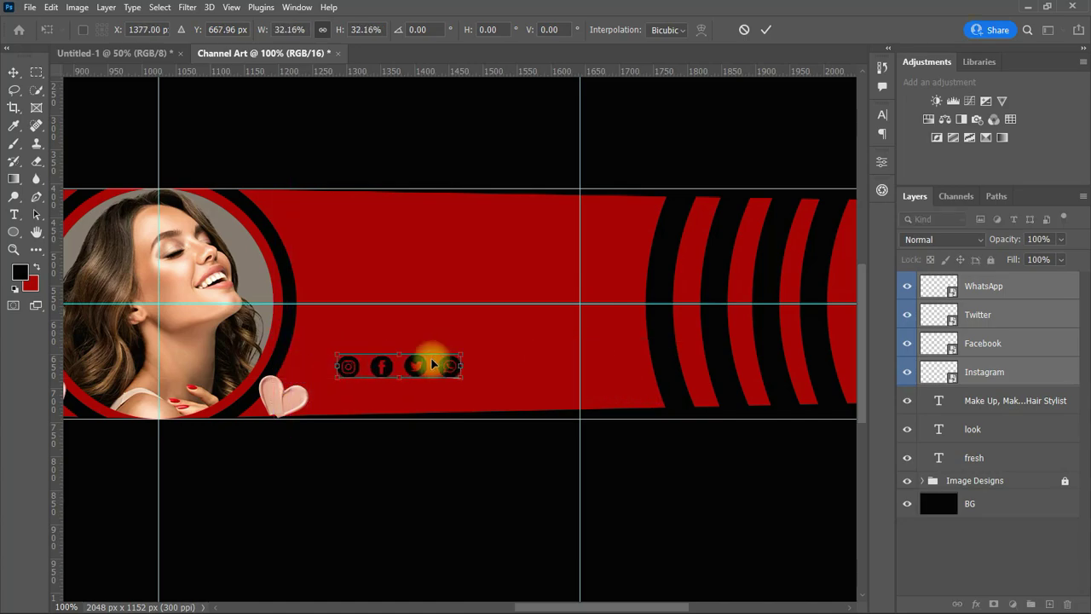
{"action": "left_click", "coordinate": [764, 33]}
Step: Stack the Instagram, Facebook, Twitter and WhatsApp icons in a column along a vertical guide, locking BG
{"action": "mouse_move", "coordinate": [356, 366]}
{"action": "left_mouse_down"}
{"action": "mouse_move", "coordinate": [375, 372]}
{"action": "mouse_move", "coordinate": [362, 292]}
{"action": "left_mouse_up"}
{"action": "left_click", "coordinate": [426, 379]}
{"action": "mouse_move", "coordinate": [58, 341]}
{"action": "left_mouse_down"}
{"action": "mouse_move", "coordinate": [338, 358]}
{"action": "mouse_move", "coordinate": [356, 327]}
{"action": "left_mouse_up"}
{"action": "left_click_drag", "start_coordinate": [427, 364], "coordinate": [354, 363]}
{"action": "left_click_drag", "start_coordinate": [463, 366], "coordinate": [384, 383]}
{"action": "key", "text": "ctrl+z"}
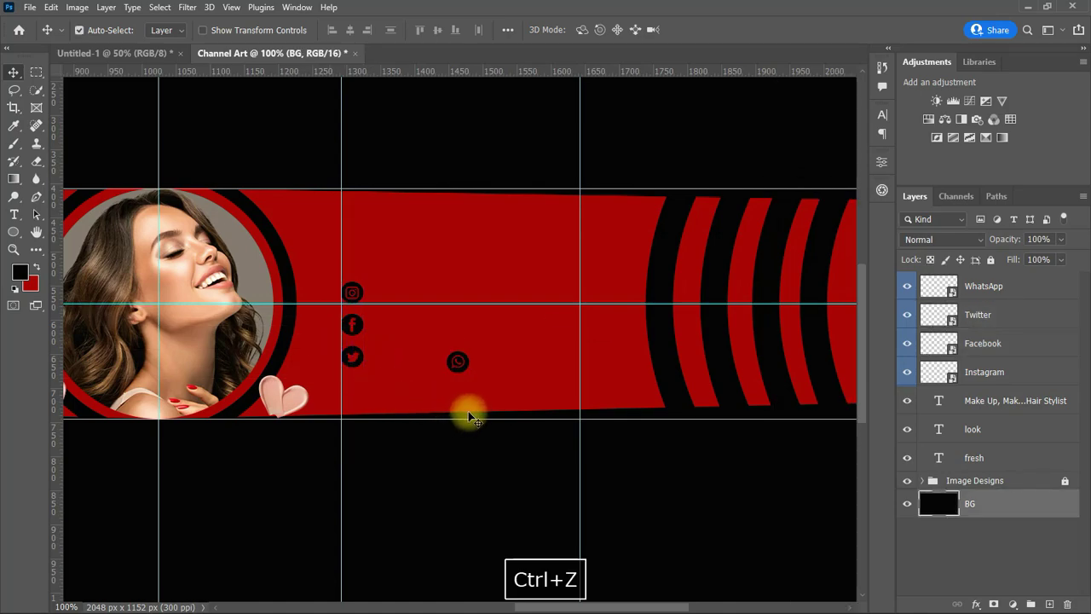
{"action": "left_click_drag", "start_coordinate": [457, 361], "coordinate": [353, 385]}
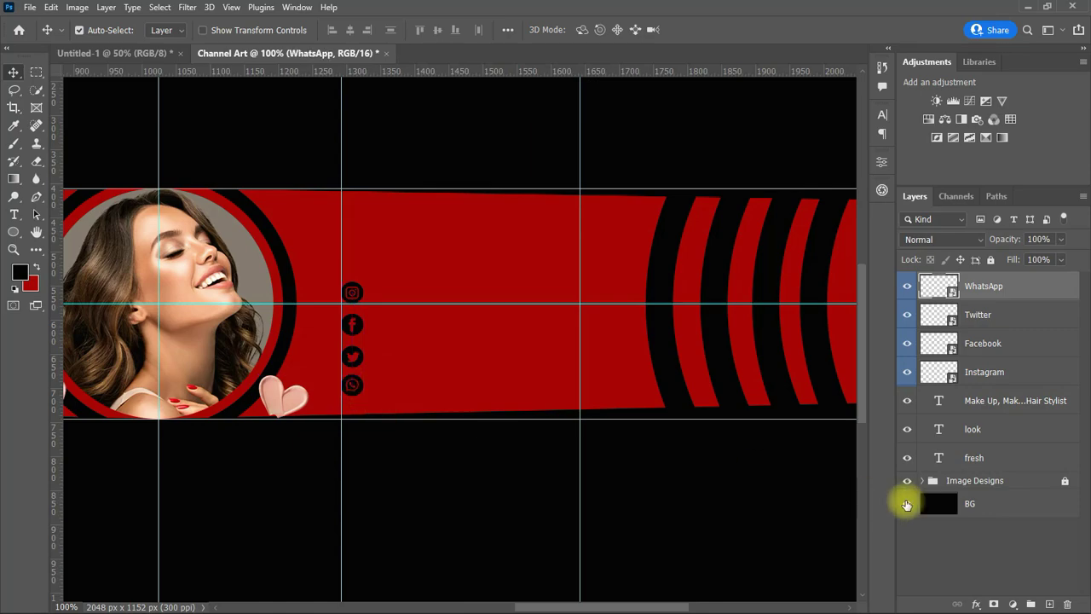
{"action": "left_click", "coordinate": [906, 503]}
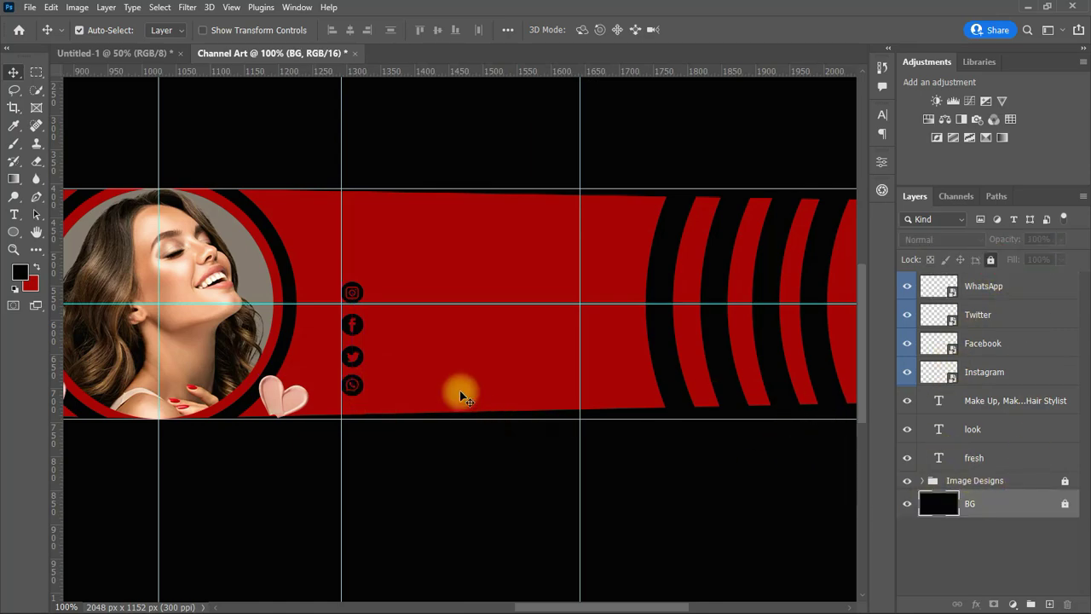
{"action": "left_click_drag", "start_coordinate": [386, 274], "coordinate": [345, 398]}
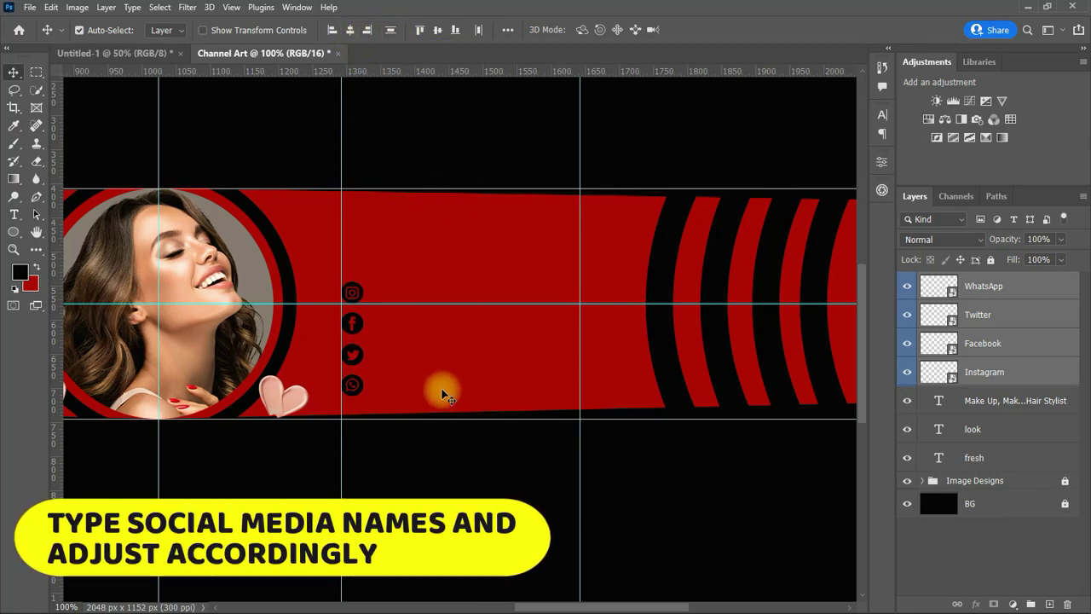
{"action": "left_click_drag", "start_coordinate": [14, 214], "coordinate": [83, 215]}
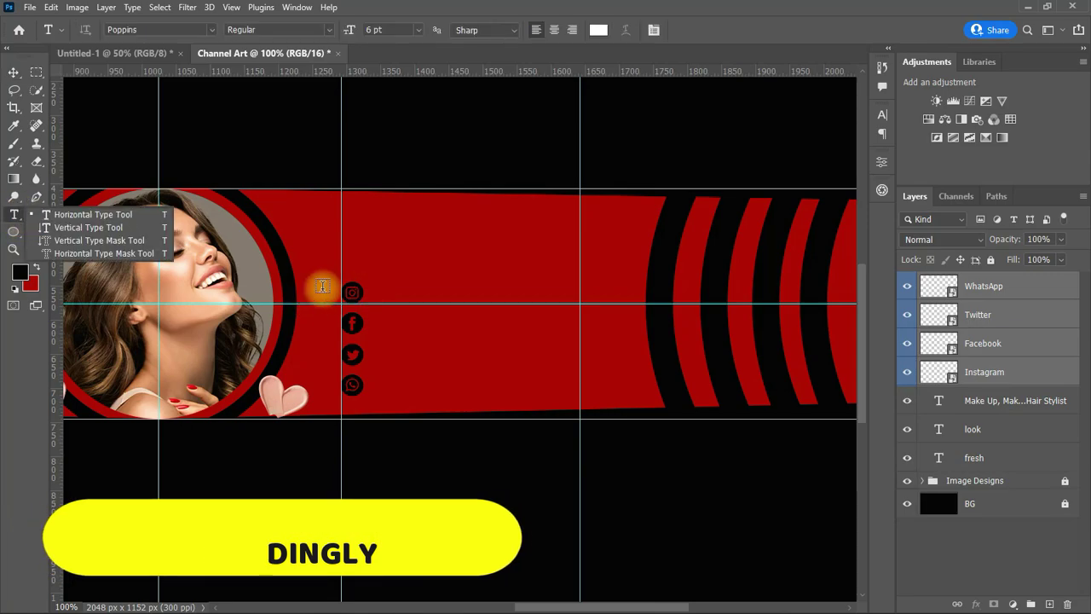
{"action": "left_click", "coordinate": [447, 290]}
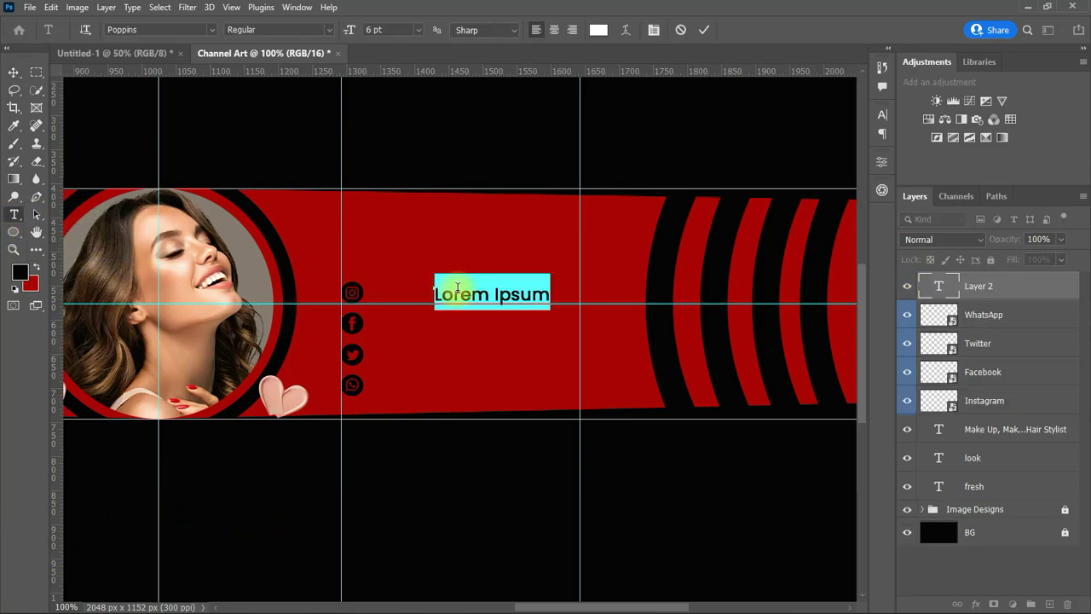
{"action": "type", "text": "fresh look"}
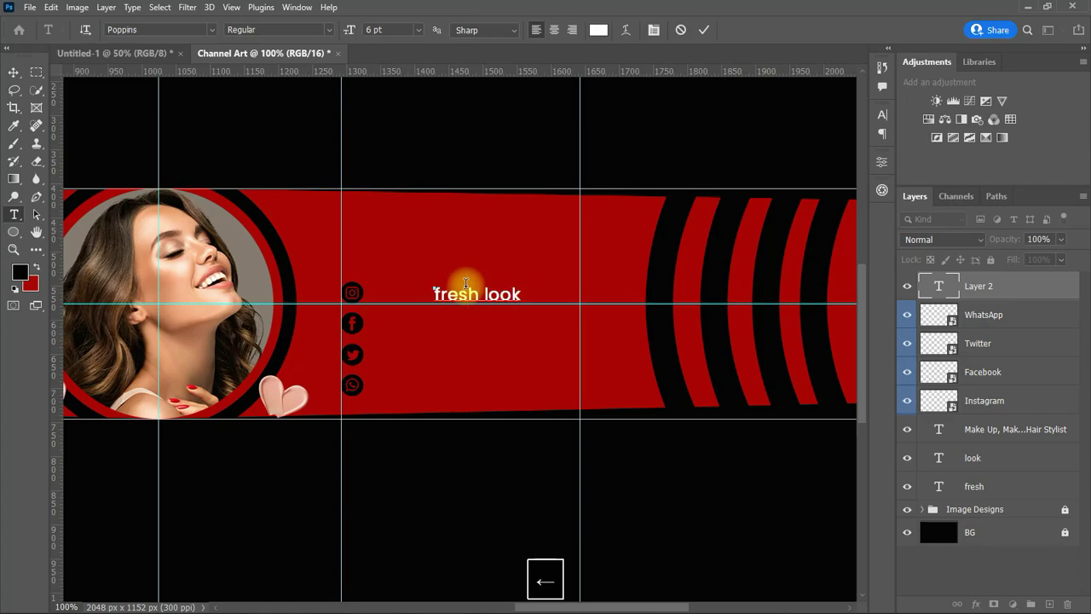
{"action": "type", "text": "@"}
{"action": "left_click", "coordinate": [704, 30]}
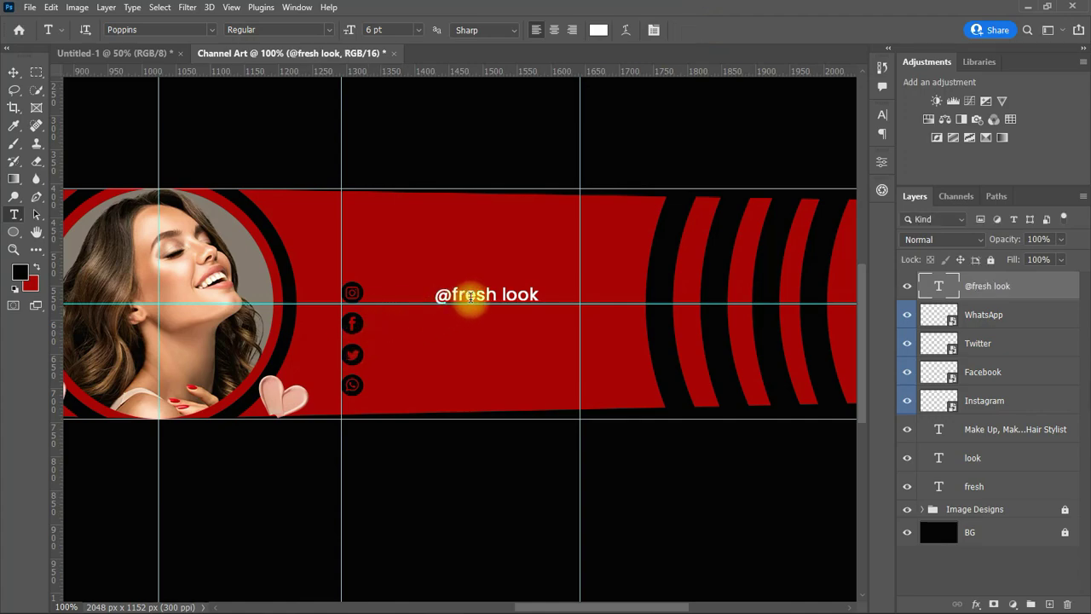
{"action": "left_click", "coordinate": [13, 73]}
{"action": "left_click_drag", "start_coordinate": [472, 295], "coordinate": [412, 295]}
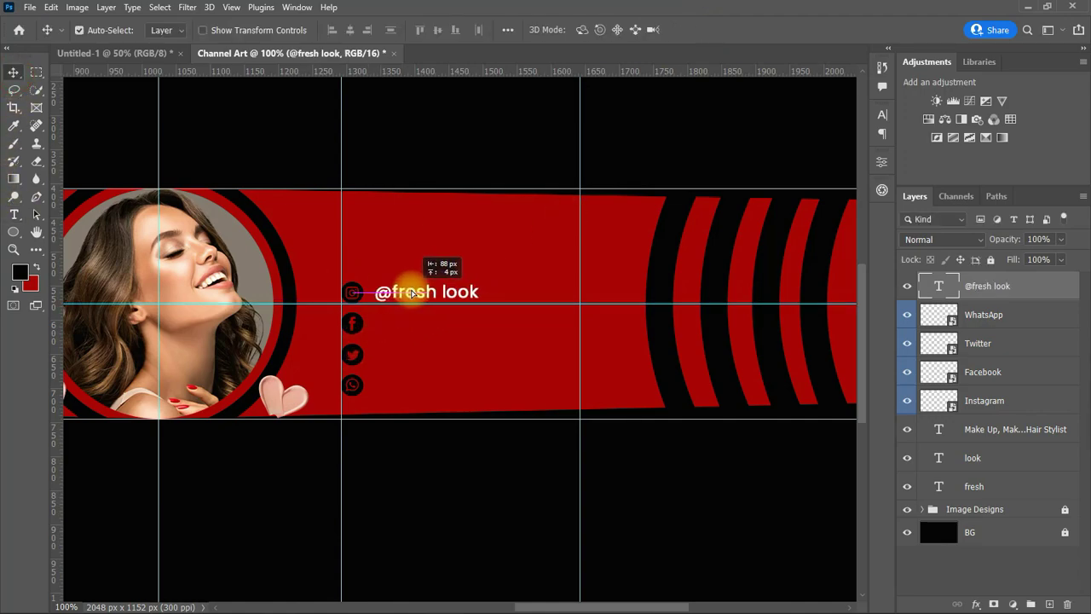
Step: Copy the handle down to the Facebook row and change it to 'Fresh Look'
{"action": "left_click_drag", "start_coordinate": [415, 295], "coordinate": [416, 319]}
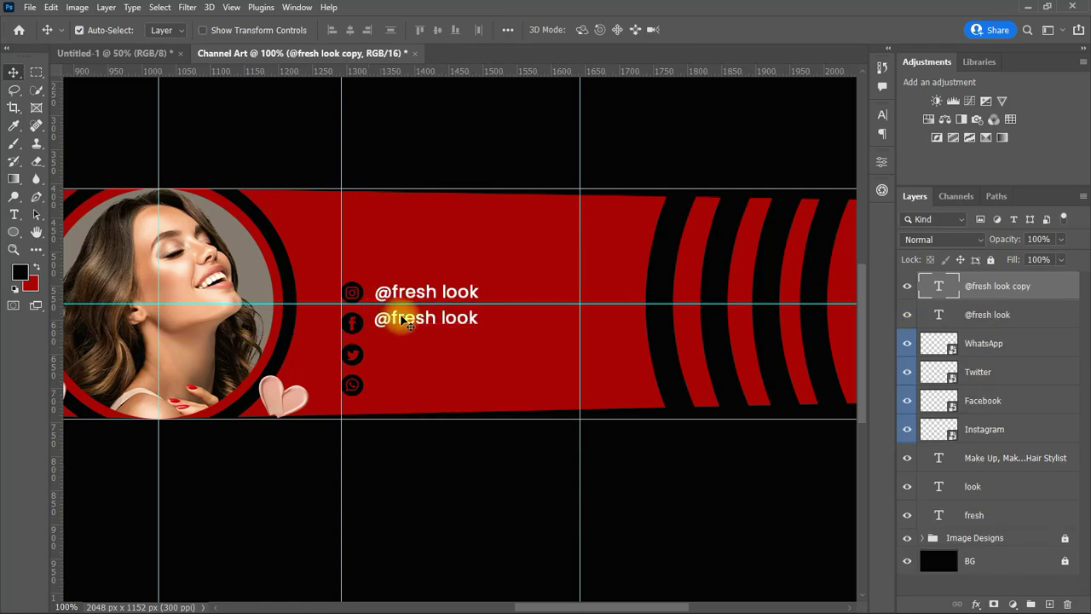
{"action": "left_click", "coordinate": [393, 317]}
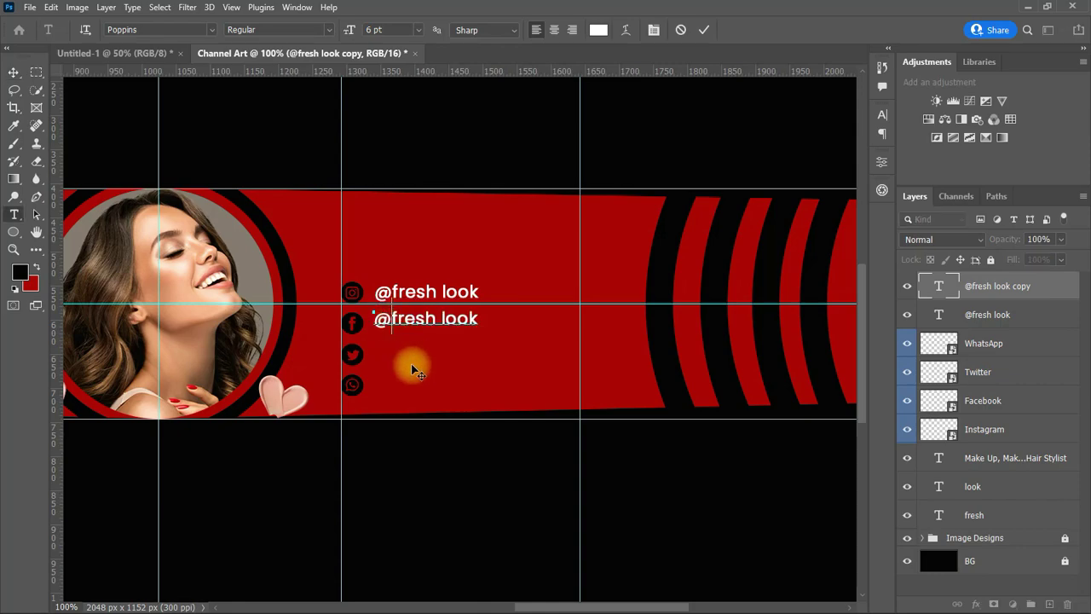
{"action": "key", "text": "BackSpace"}
{"action": "key", "text": "Right"}
{"action": "key", "text": "BackSpace"}
{"action": "type", "text": "F"}
{"action": "key", "text": "Caps_Lock"}
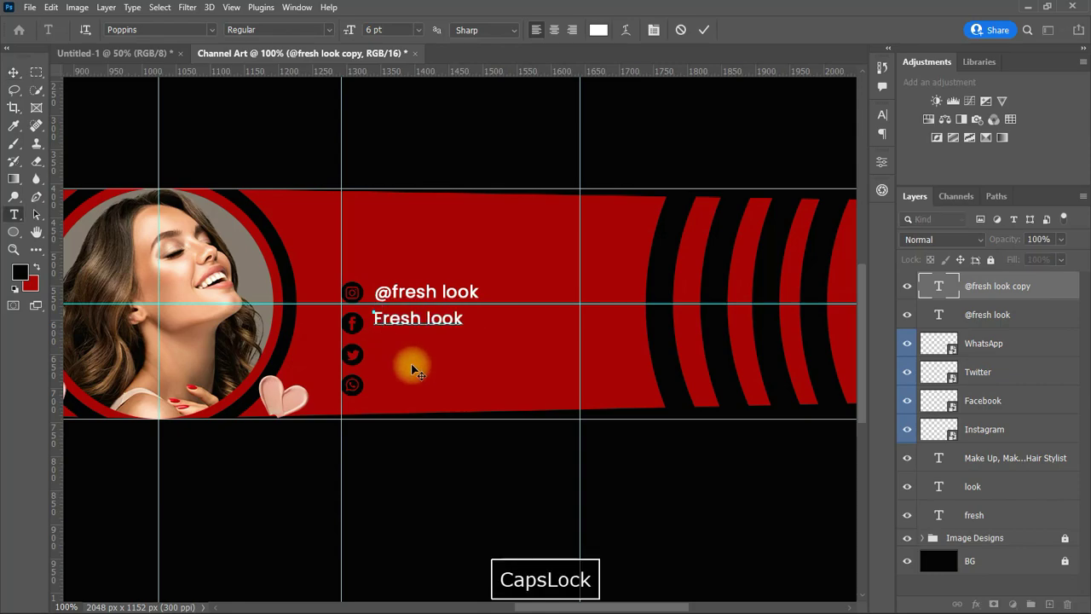
{"action": "key", "text": "BackSpace"}
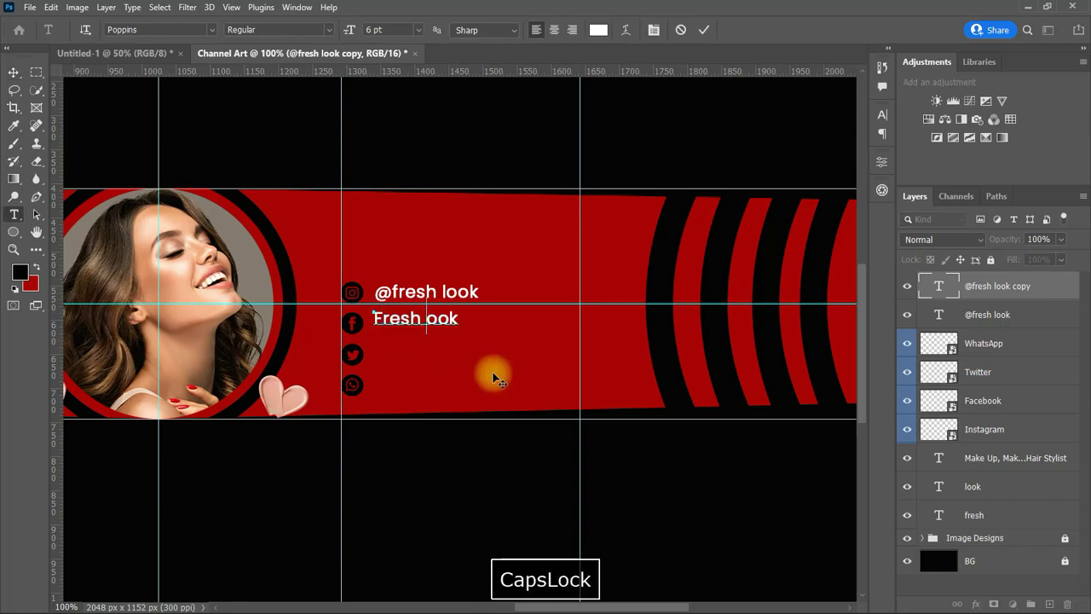
{"action": "type", "text": "L"}
{"action": "left_click", "coordinate": [704, 30]}
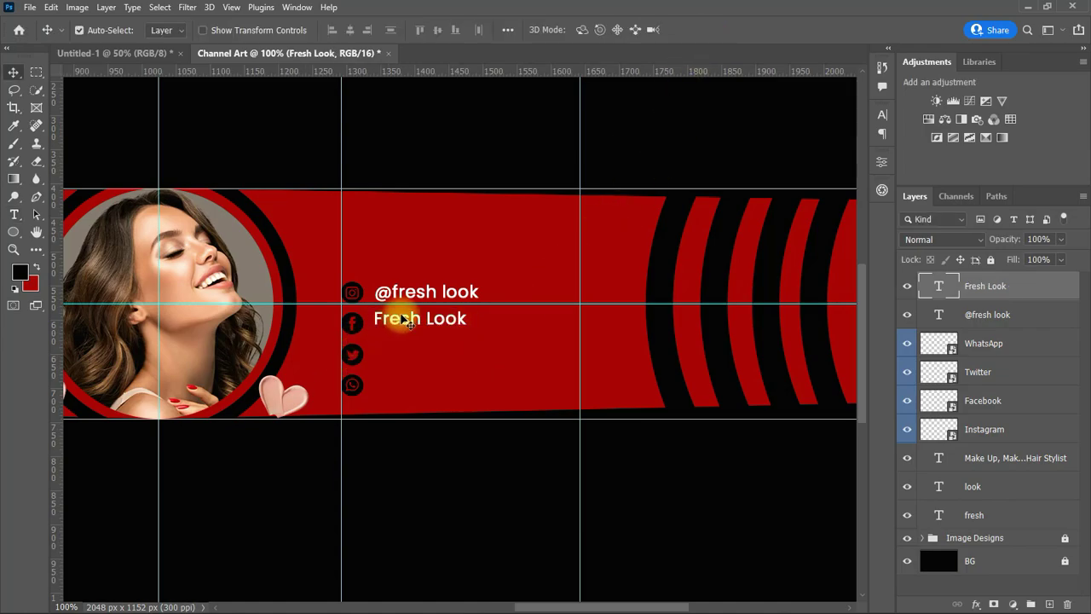
{"action": "left_click", "coordinate": [410, 295]}
{"action": "left_click_drag", "start_coordinate": [412, 295], "coordinate": [416, 352]}
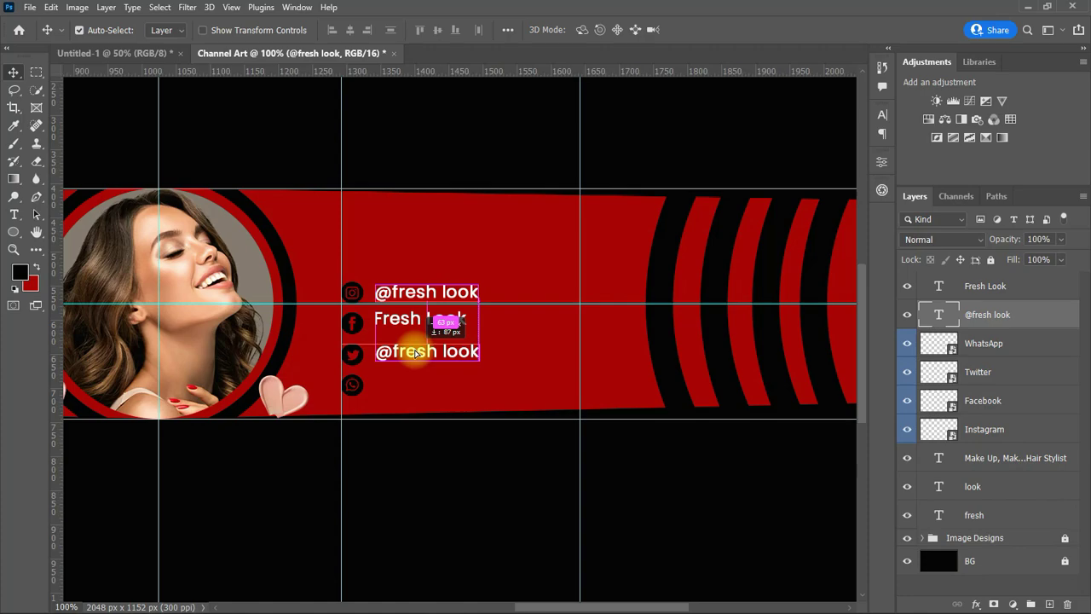
{"action": "left_click_drag", "start_coordinate": [409, 319], "coordinate": [413, 324]}
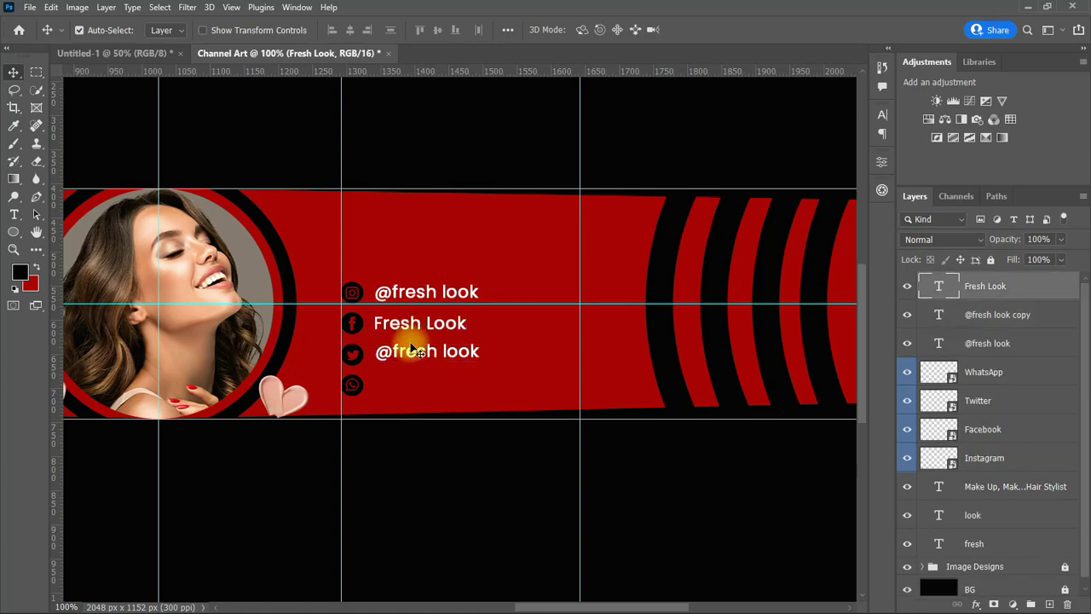
{"action": "left_click", "coordinate": [410, 358]}
{"action": "left_click_drag", "start_coordinate": [409, 351], "coordinate": [411, 384]}
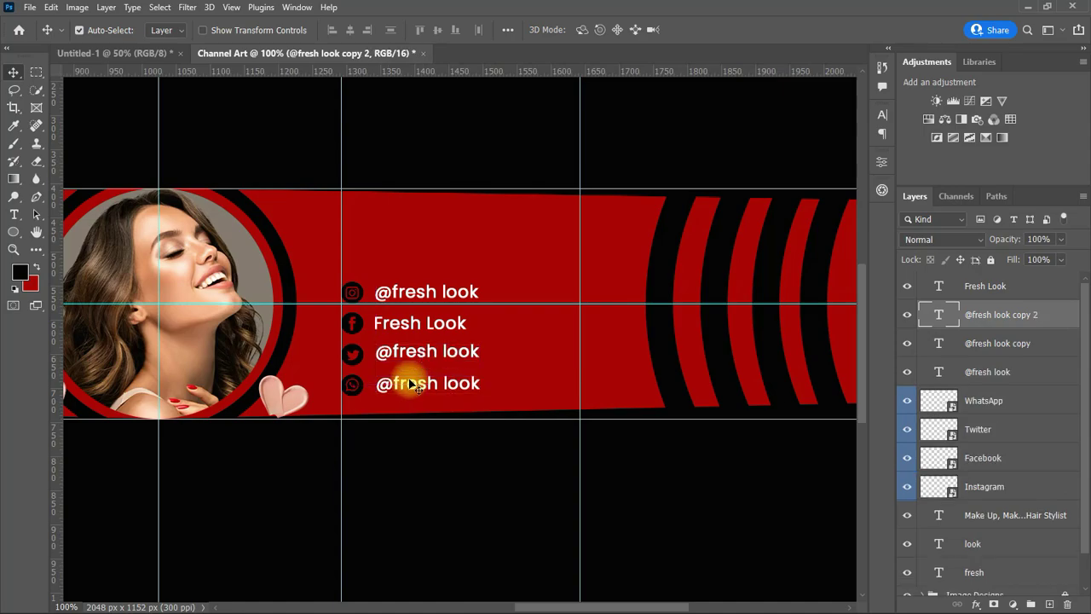
Step: Replace the WhatsApp row's handle with a phone number and nudge it level with the icon
{"action": "double_click", "coordinate": [482, 382]}
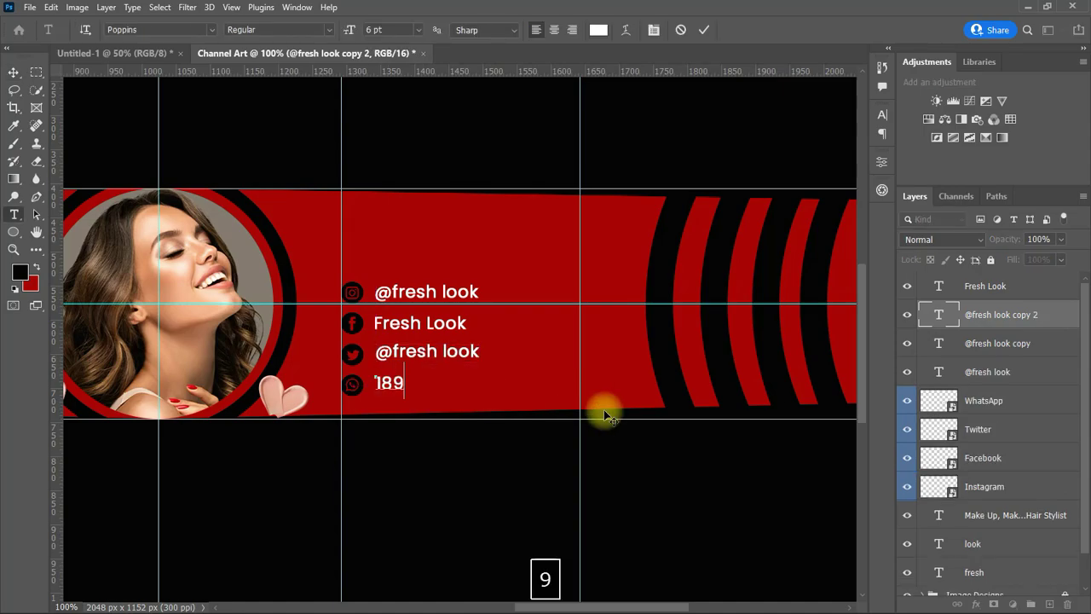
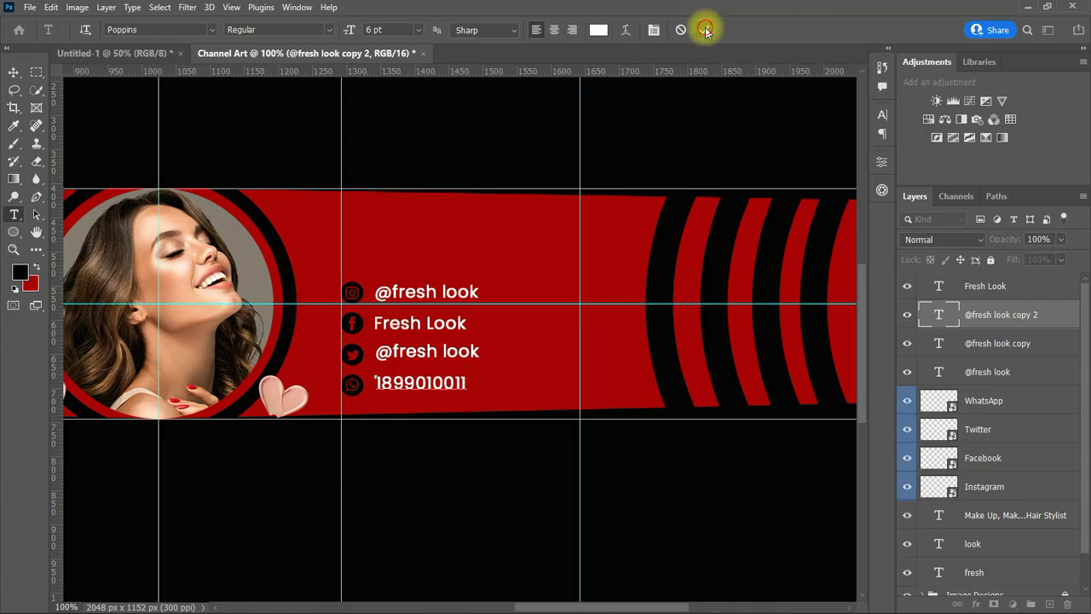
{"action": "left_click", "coordinate": [704, 30]}
{"action": "left_click_drag", "start_coordinate": [420, 384], "coordinate": [419, 388]}
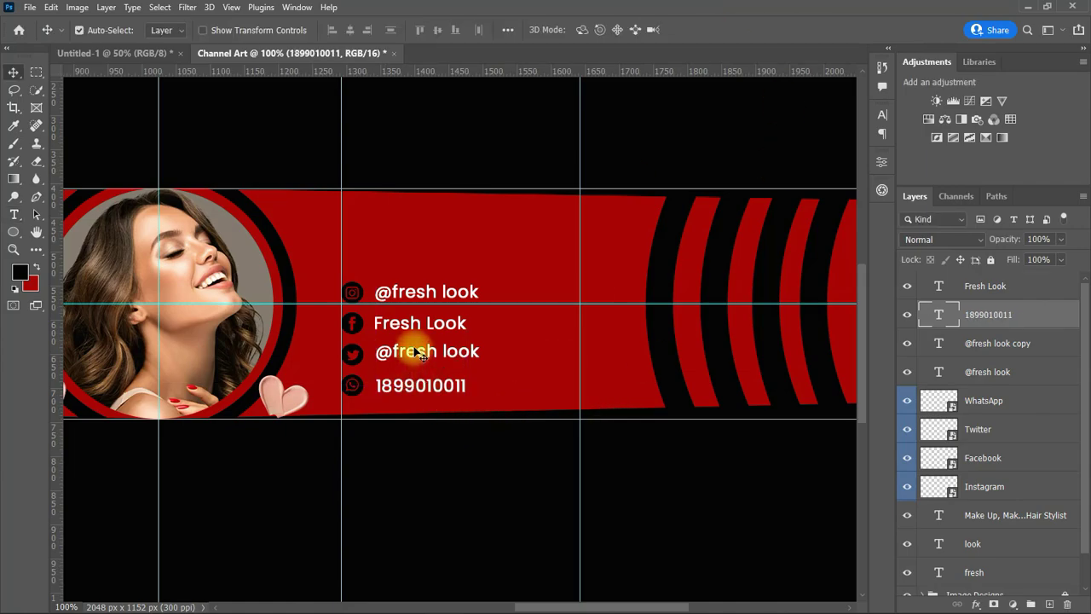
{"action": "left_click", "coordinate": [409, 356]}
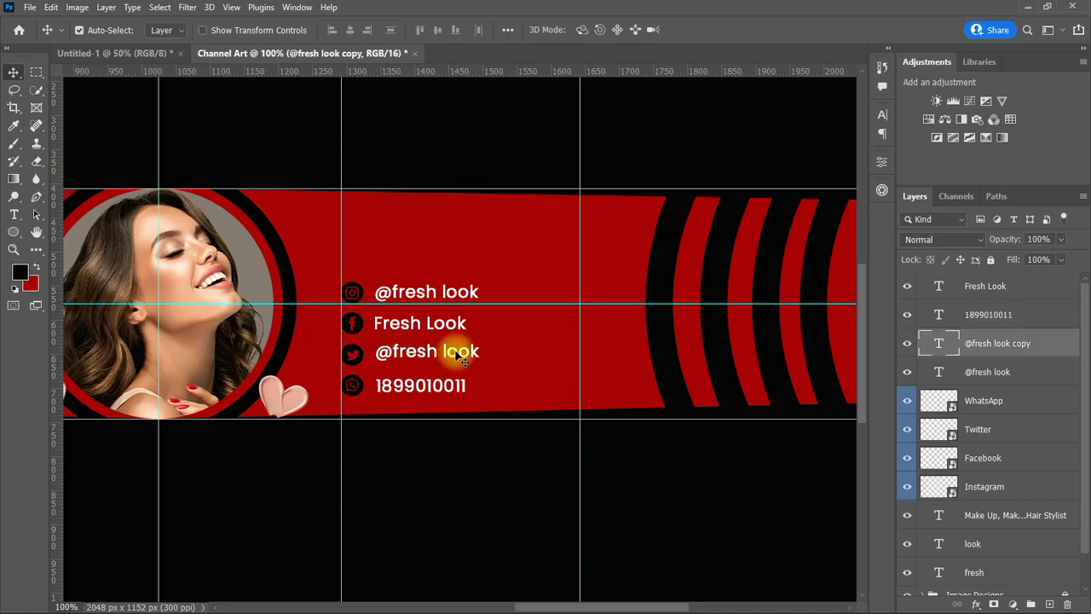
{"action": "left_click_drag", "start_coordinate": [513, 273], "coordinate": [401, 399]}
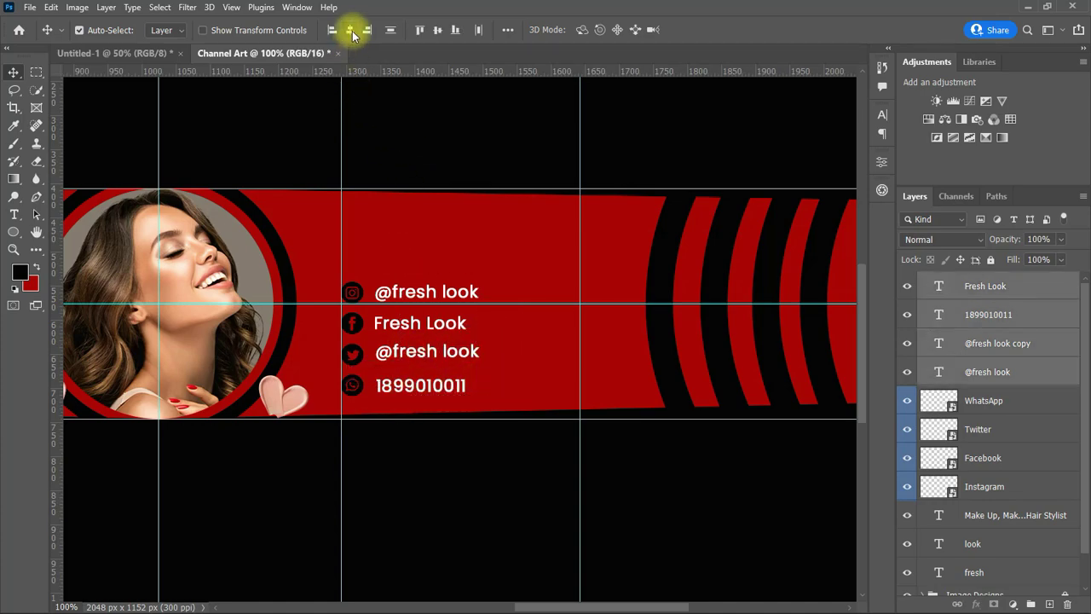
Step: Try top, bottom and centre alignments on the four labels, keeping only an even distribution
{"action": "left_click", "coordinate": [455, 30]}
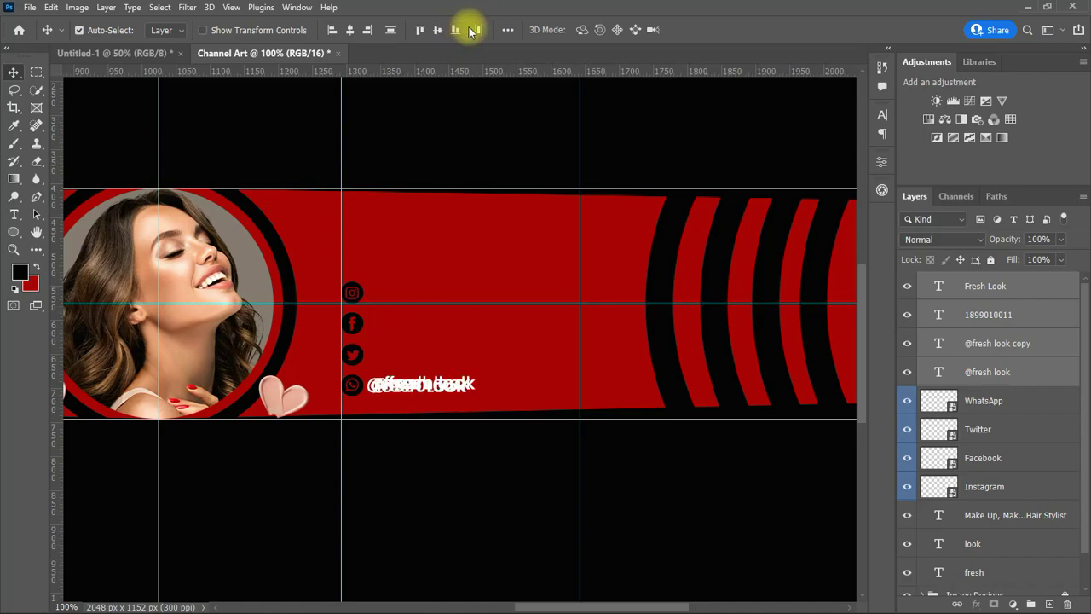
{"action": "key", "text": "ctrl+z"}
{"action": "left_click", "coordinate": [436, 31]}
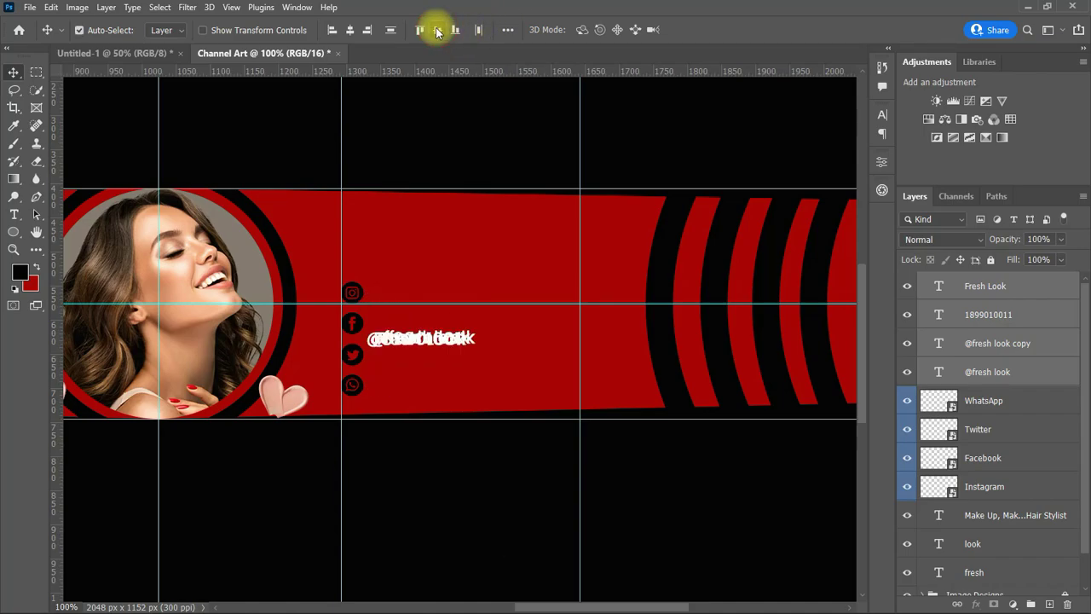
{"action": "key", "text": "ctrl+z"}
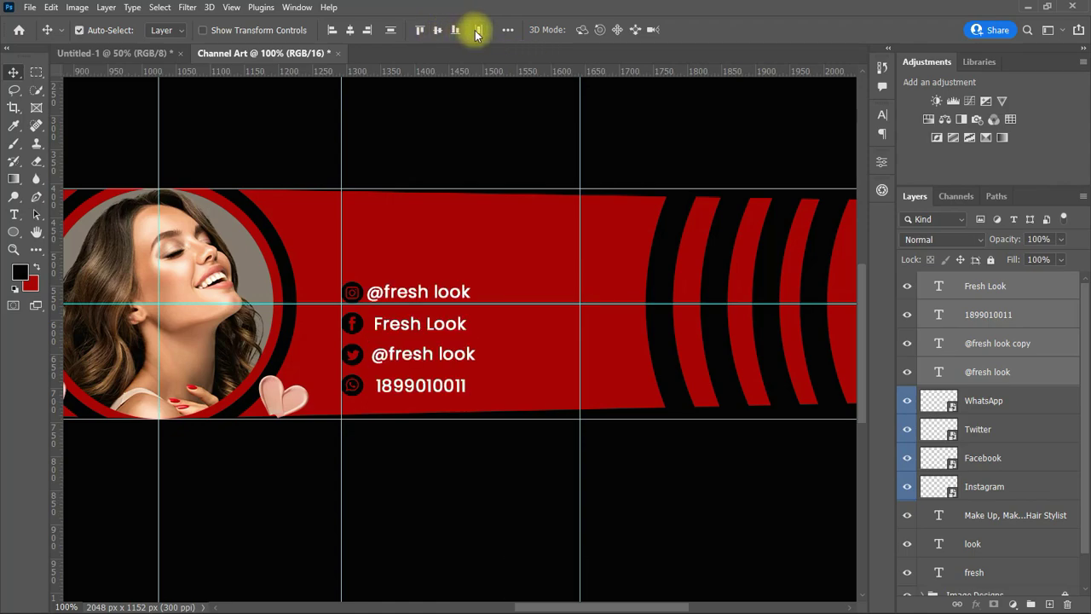
{"action": "left_click", "coordinate": [476, 32]}
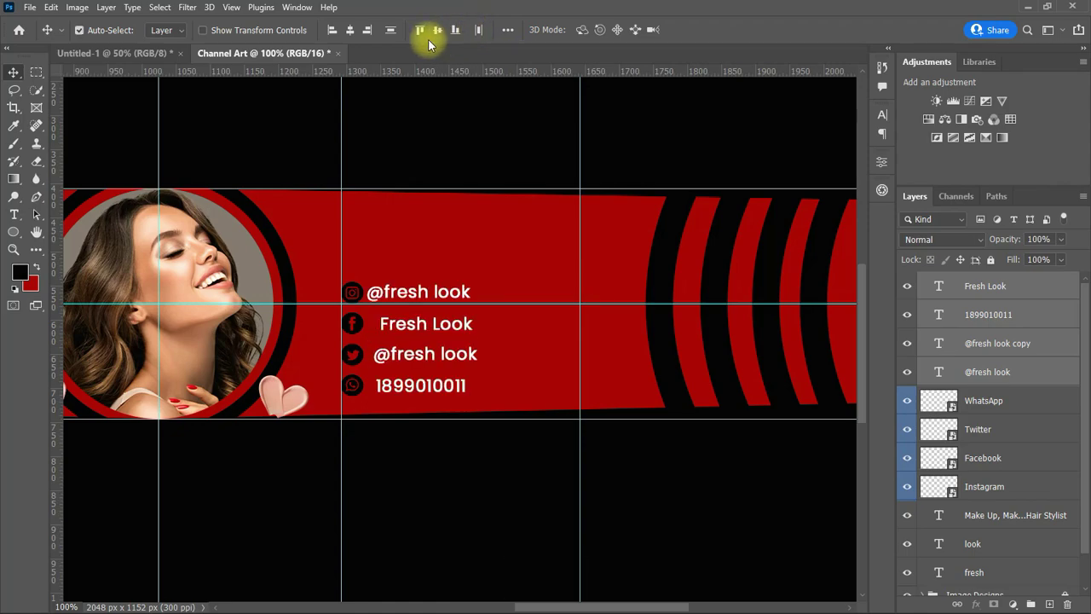
{"action": "left_click", "coordinate": [420, 32]}
{"action": "key", "text": "ctrl+z"}
{"action": "left_click", "coordinate": [456, 31]}
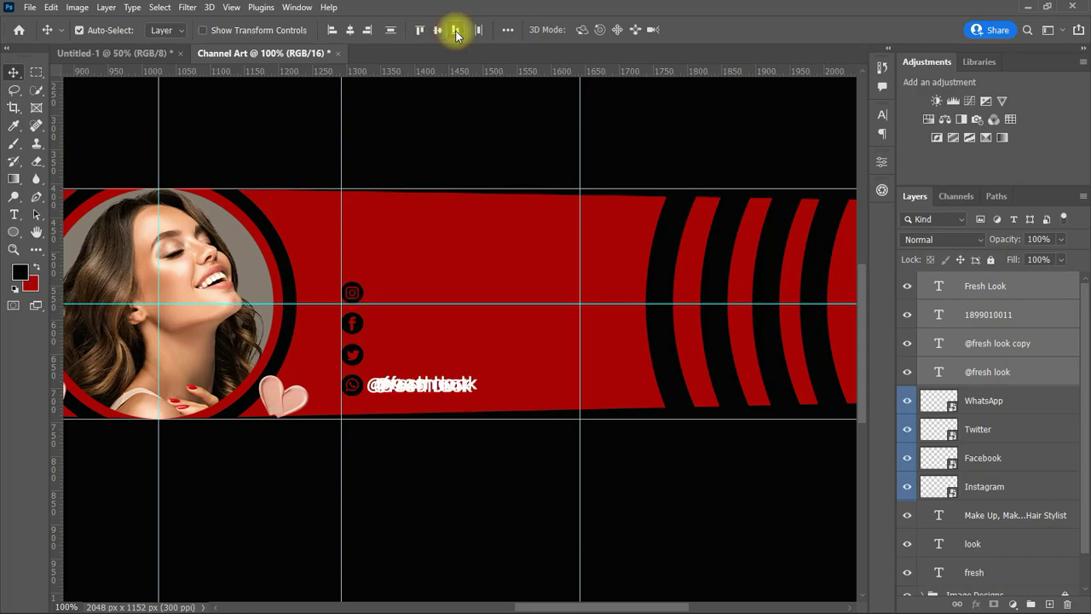
{"action": "key", "text": "ctrl+z"}
{"action": "left_click", "coordinate": [478, 32]}
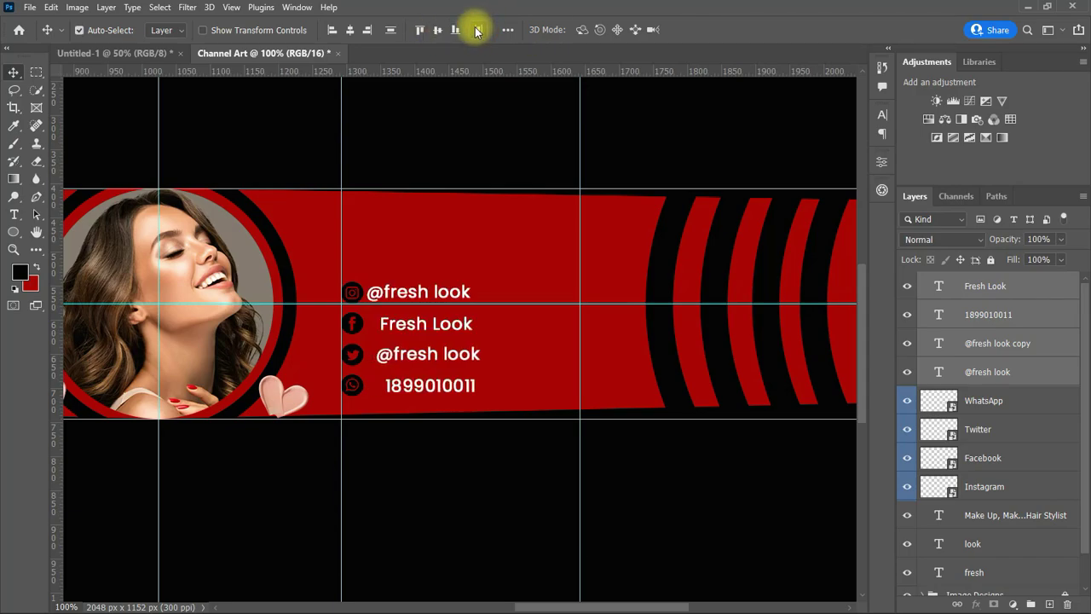
{"action": "left_click", "coordinate": [477, 31]}
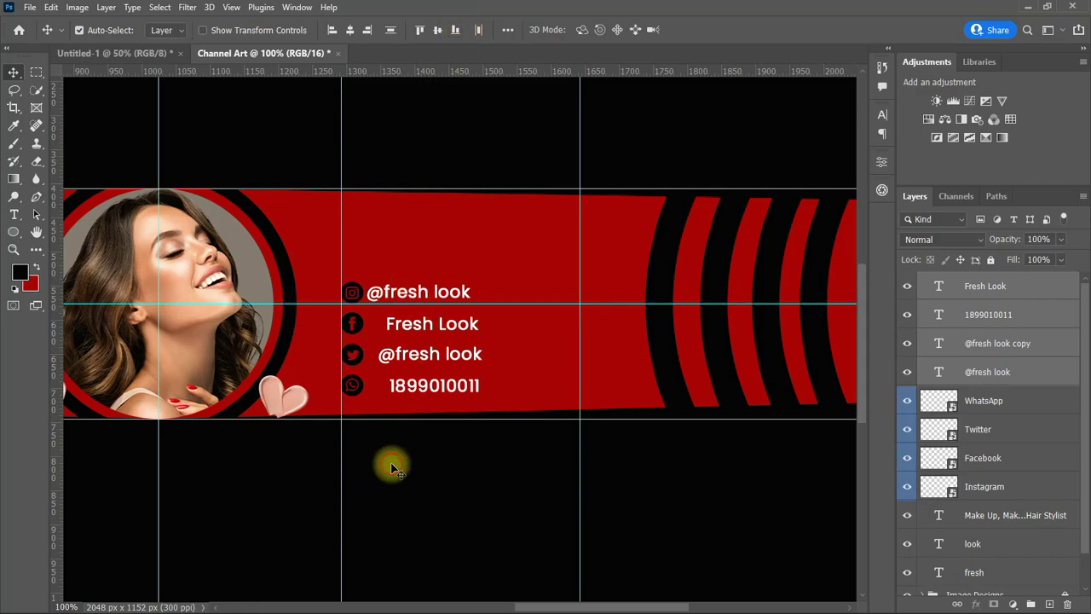
Step: Move the vertical guide to the top label's edge and shift Fresh Look and the phone number onto it
{"action": "left_click", "coordinate": [390, 293]}
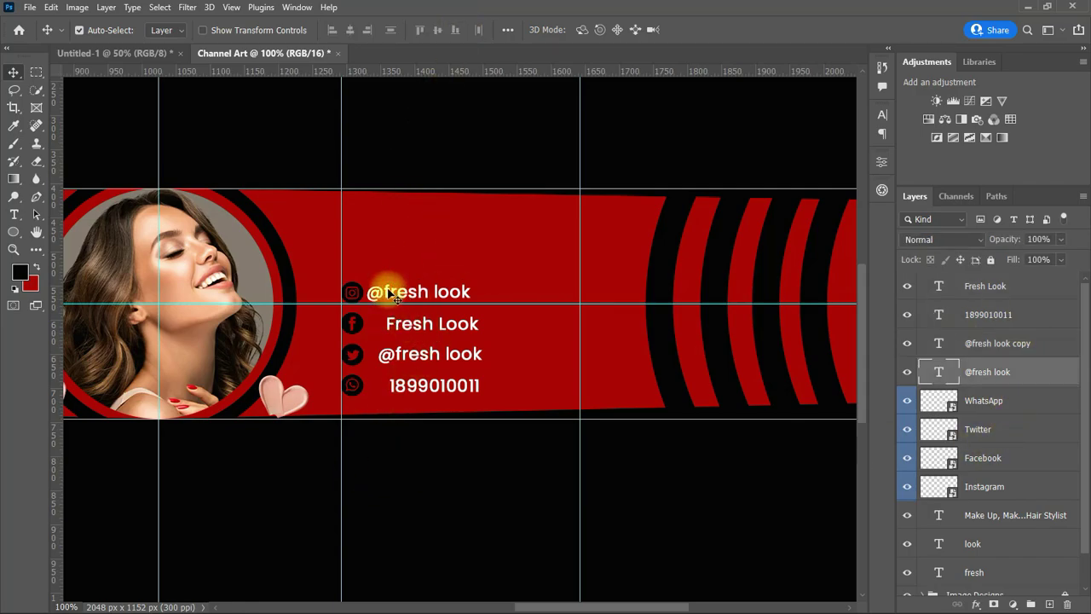
{"action": "left_click_drag", "start_coordinate": [390, 292], "coordinate": [400, 293]}
{"action": "left_click_drag", "start_coordinate": [341, 239], "coordinate": [378, 243]}
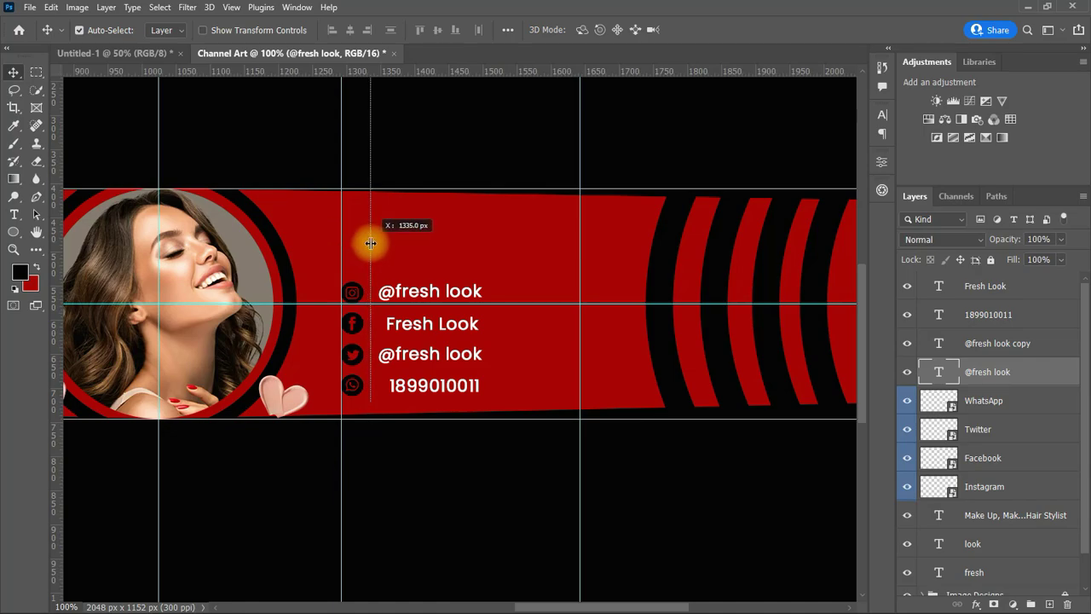
{"action": "left_click", "coordinate": [405, 328]}
{"action": "left_click_drag", "start_coordinate": [406, 330], "coordinate": [399, 330]}
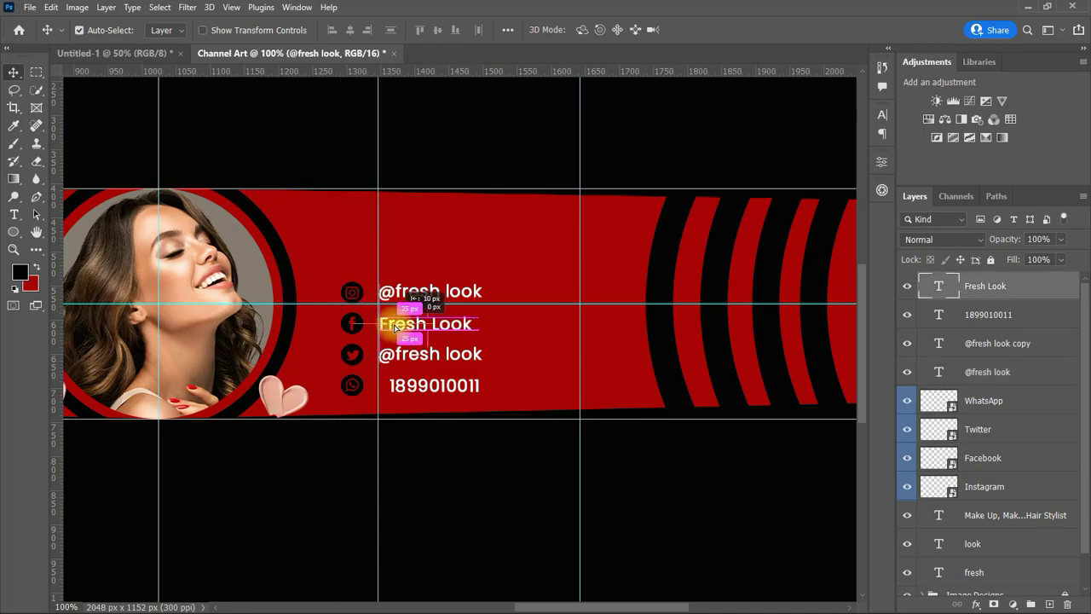
{"action": "left_click_drag", "start_coordinate": [417, 388], "coordinate": [408, 394]}
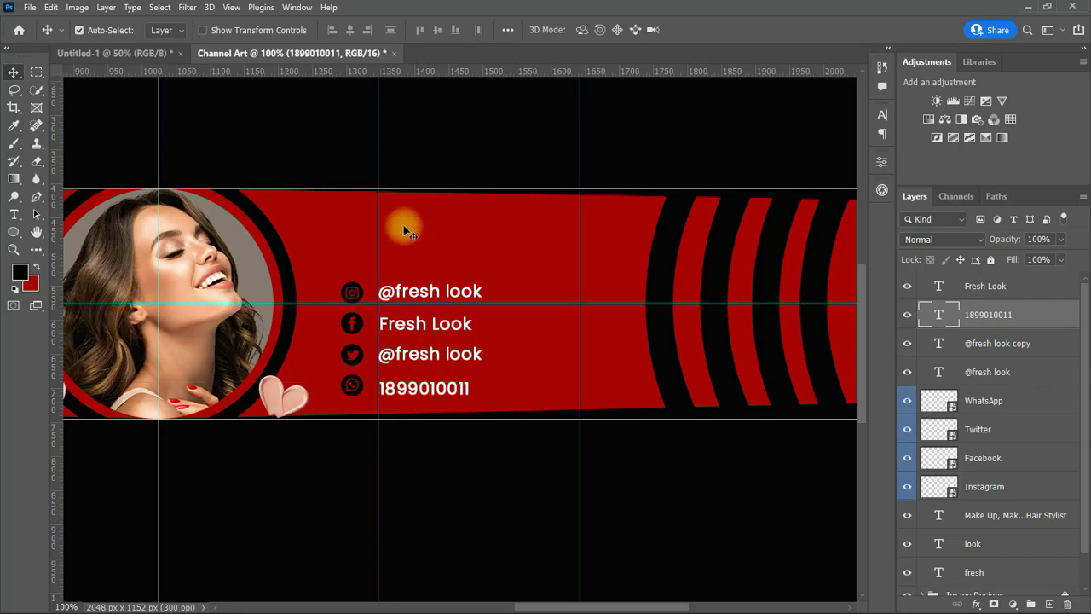
{"action": "left_click_drag", "start_coordinate": [489, 287], "coordinate": [429, 404]}
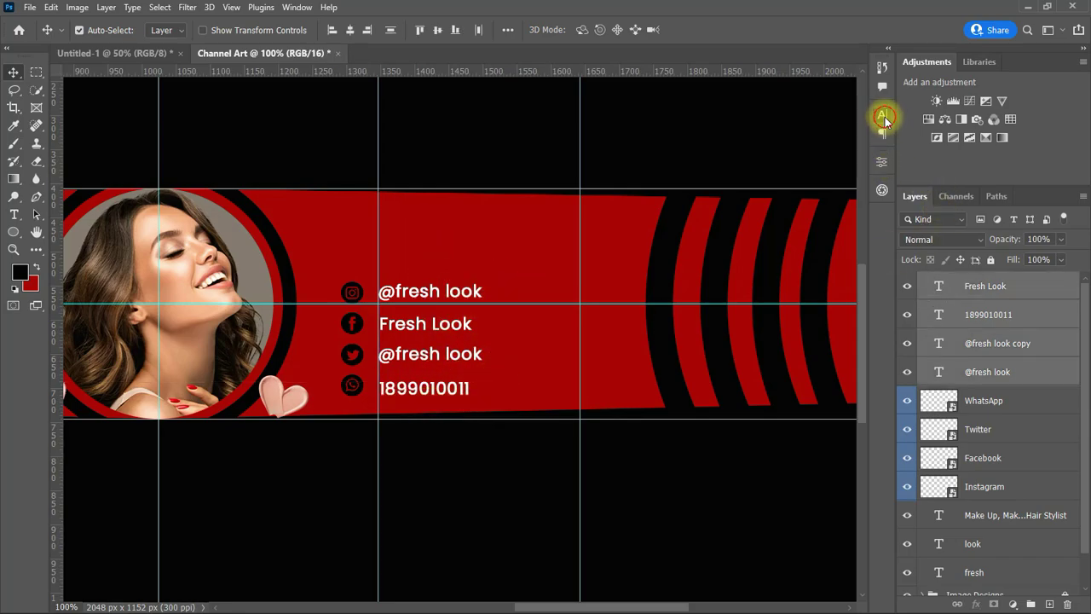
Step: Set the four social labels to 5 pt with tracking 20 and drag the alignment guide away
{"action": "left_click", "coordinate": [883, 117]}
{"action": "left_click", "coordinate": [734, 155]}
{"action": "key", "text": "BackSpace"}
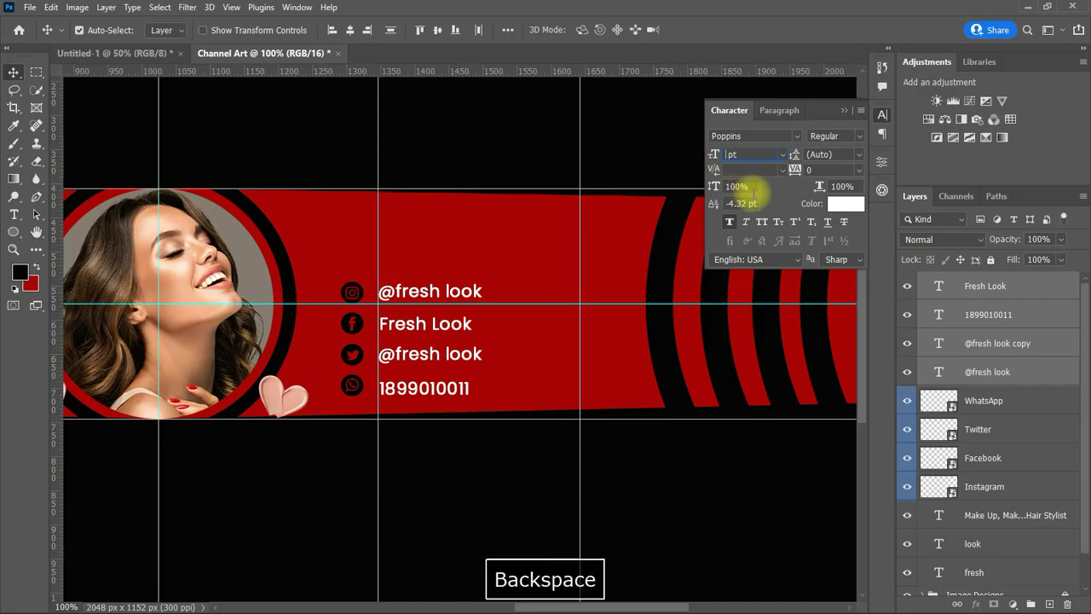
{"action": "type", "text": "5"}
{"action": "key", "text": "Return"}
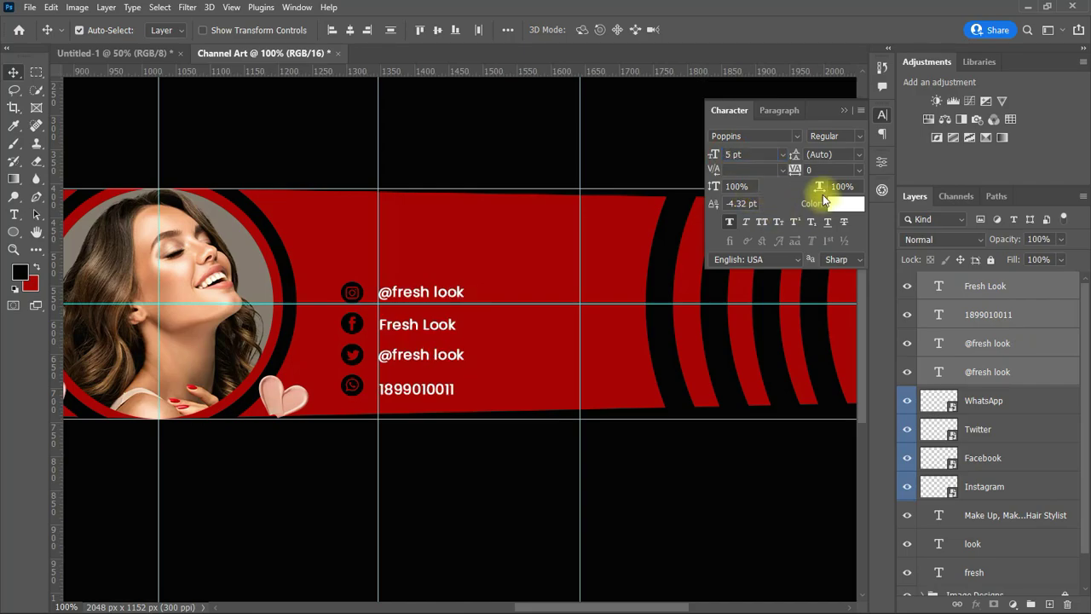
{"action": "type", "text": "20"}
{"action": "key", "text": "BackSpace"}
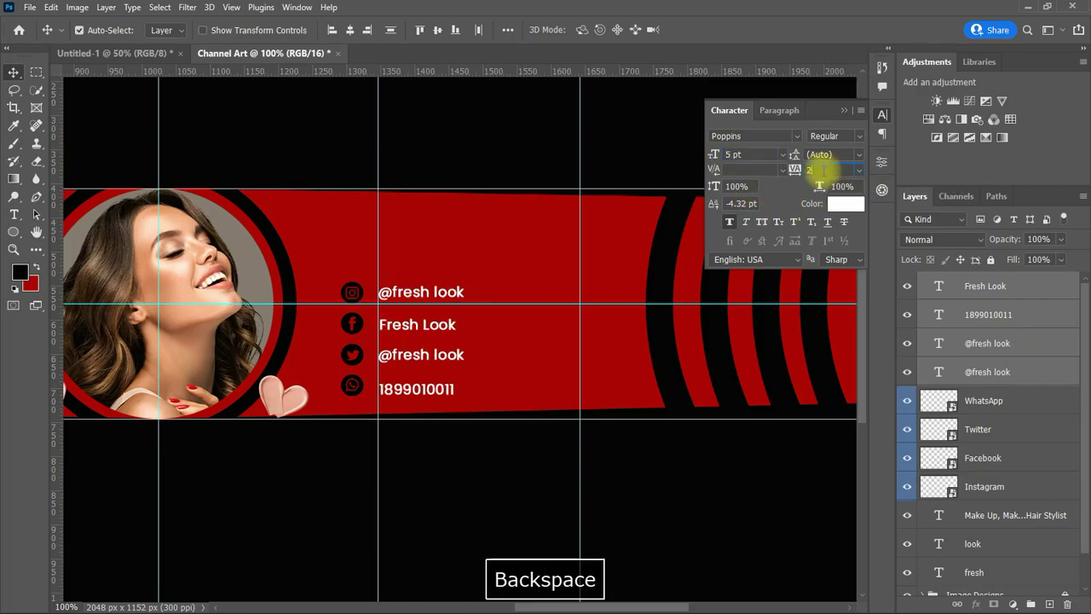
{"action": "type", "text": "0"}
{"action": "key", "text": "Return"}
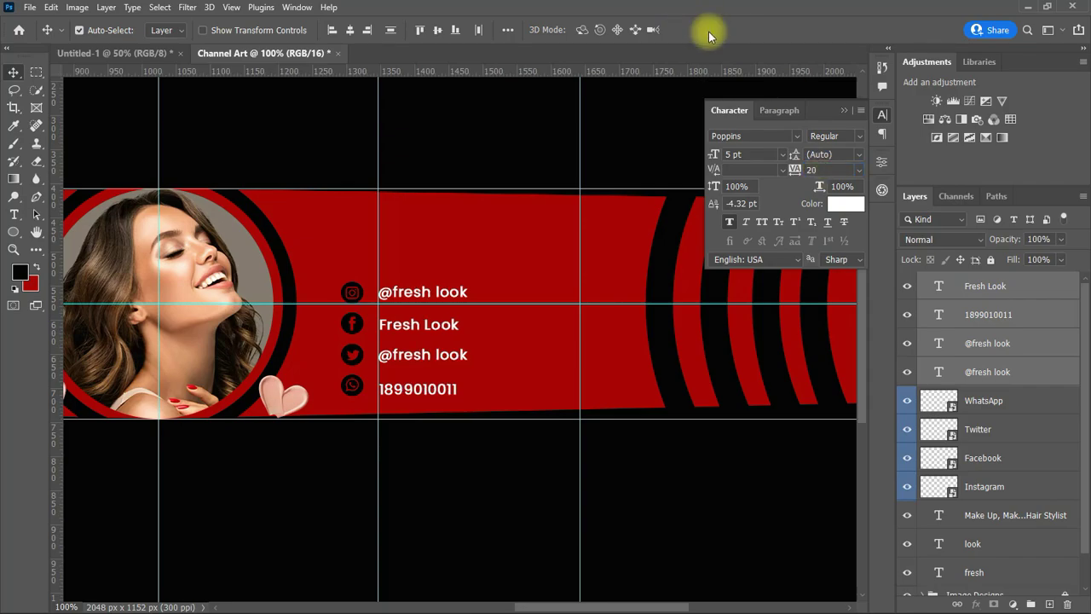
{"action": "left_click", "coordinate": [844, 110]}
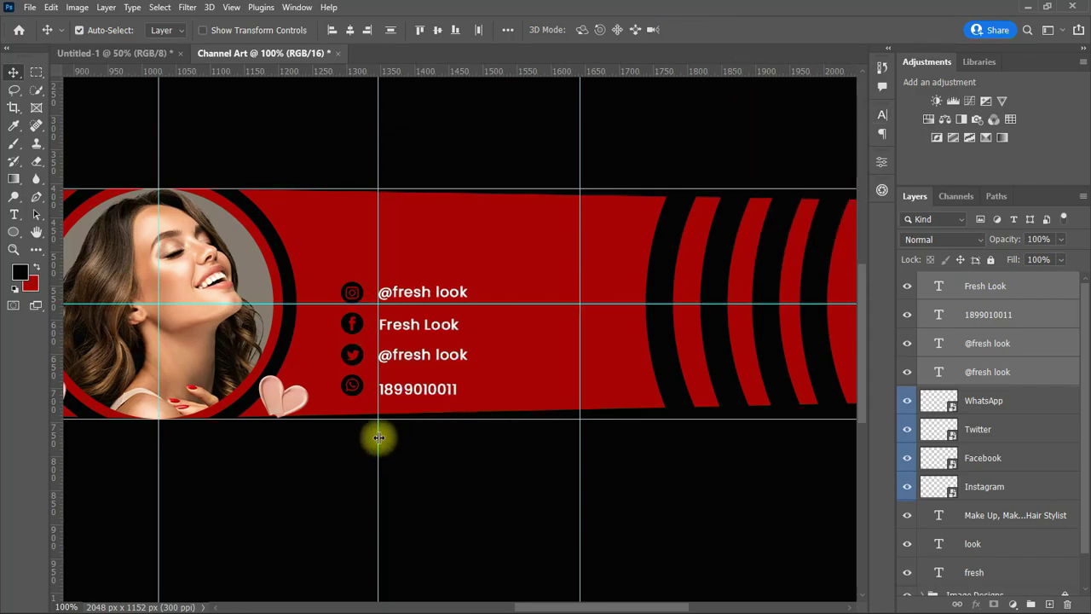
{"action": "left_click_drag", "start_coordinate": [378, 434], "coordinate": [57, 433]}
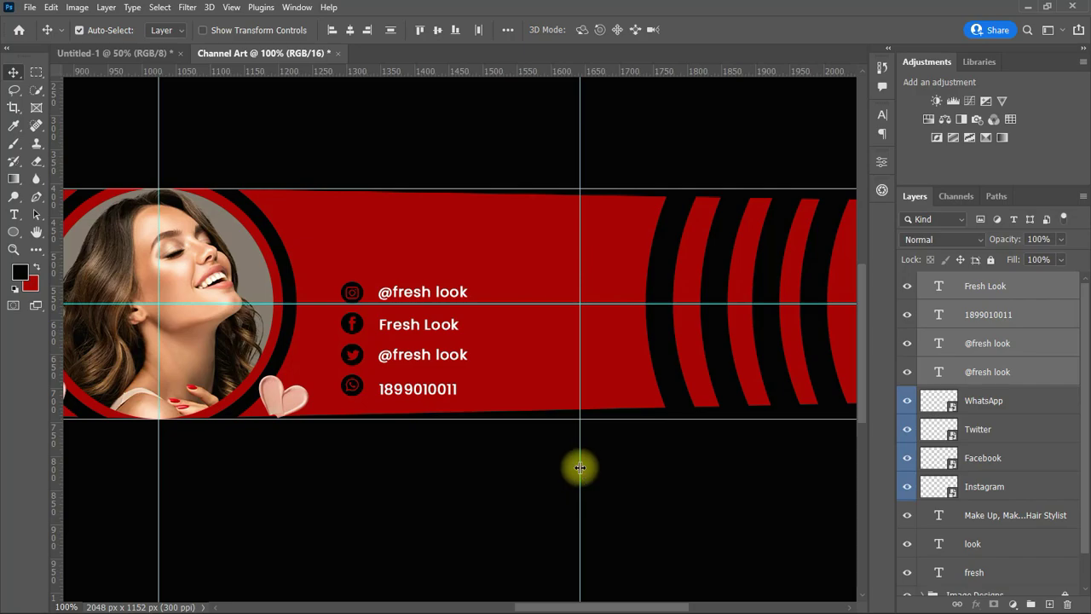
Step: Scroll left to show the FRESH LOOK headline and photo circle, and deselect the social text layers
{"action": "mouse_move", "coordinate": [538, 607]}
{"action": "left_mouse_down"}
{"action": "mouse_move", "coordinate": [407, 607]}
{"action": "mouse_move", "coordinate": [474, 607]}
{"action": "left_mouse_up"}
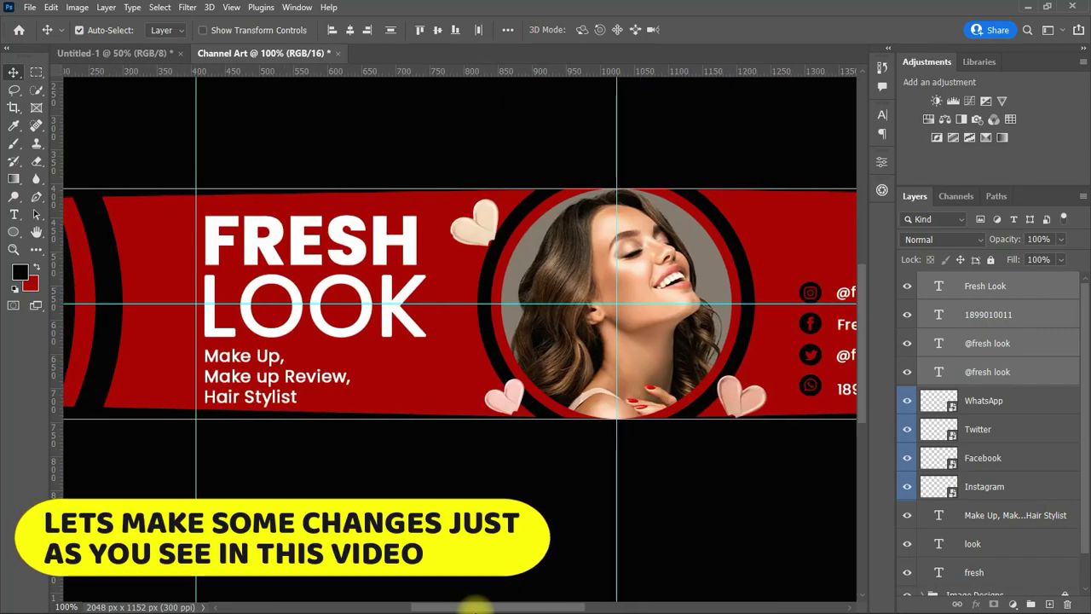
{"action": "left_click", "coordinate": [481, 206]}
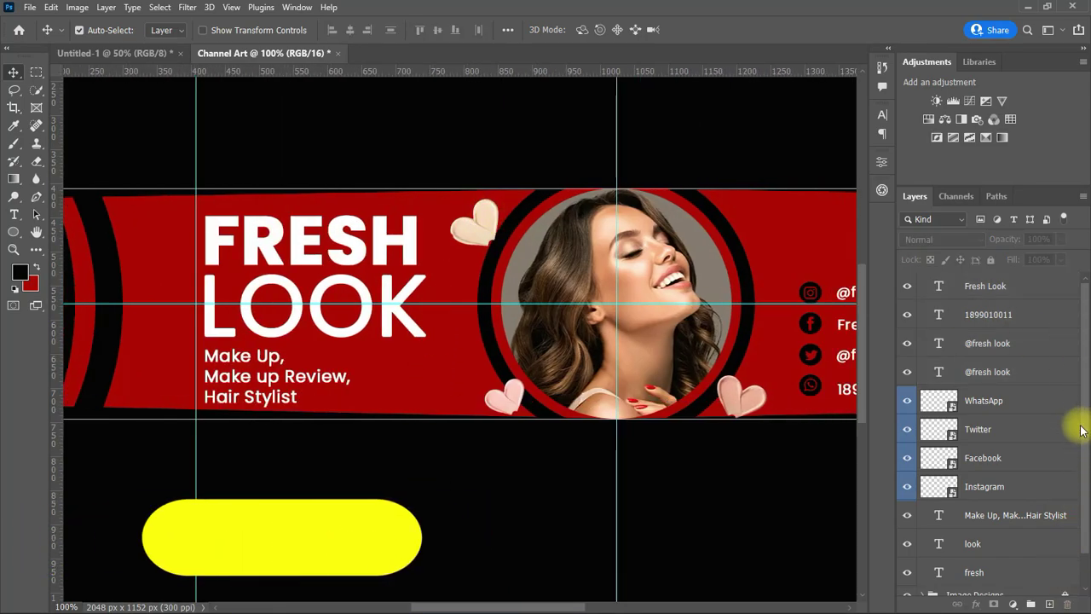
{"action": "scroll", "coordinate": [1085, 460], "scroll_direction": "down", "scroll_amount": 1}
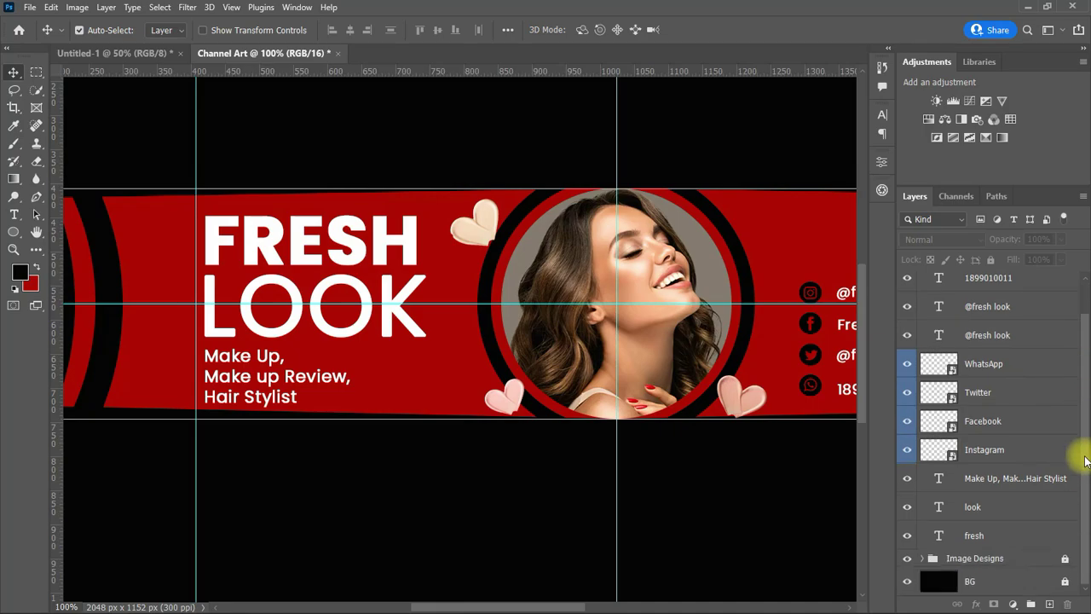
{"action": "scroll", "coordinate": [1085, 426], "scroll_direction": "up", "scroll_amount": 1}
{"action": "scroll", "coordinate": [1083, 358], "scroll_direction": "down", "scroll_amount": 1}
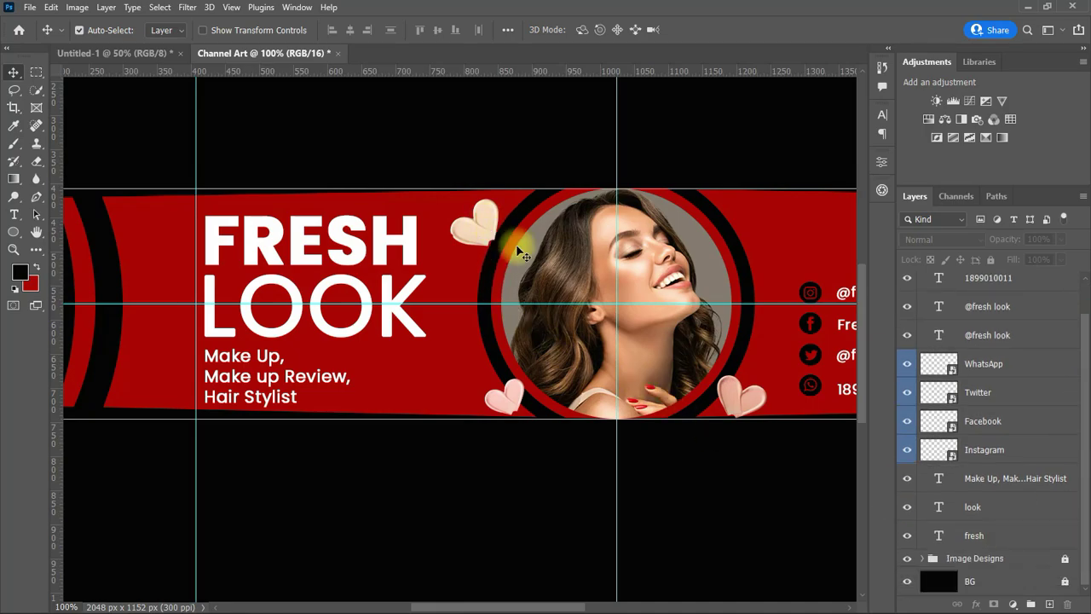
Step: Move the make up 2 heart below Ellipse 1 and nudge the upper heart right
{"action": "left_click", "coordinate": [921, 558]}
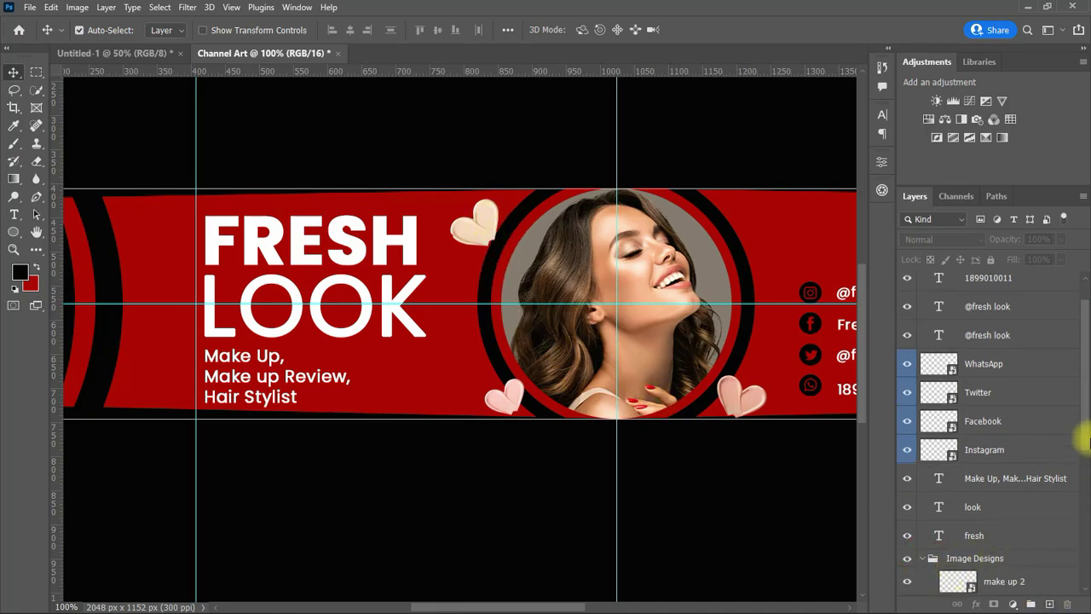
{"action": "left_click_drag", "start_coordinate": [1086, 442], "coordinate": [1086, 550]}
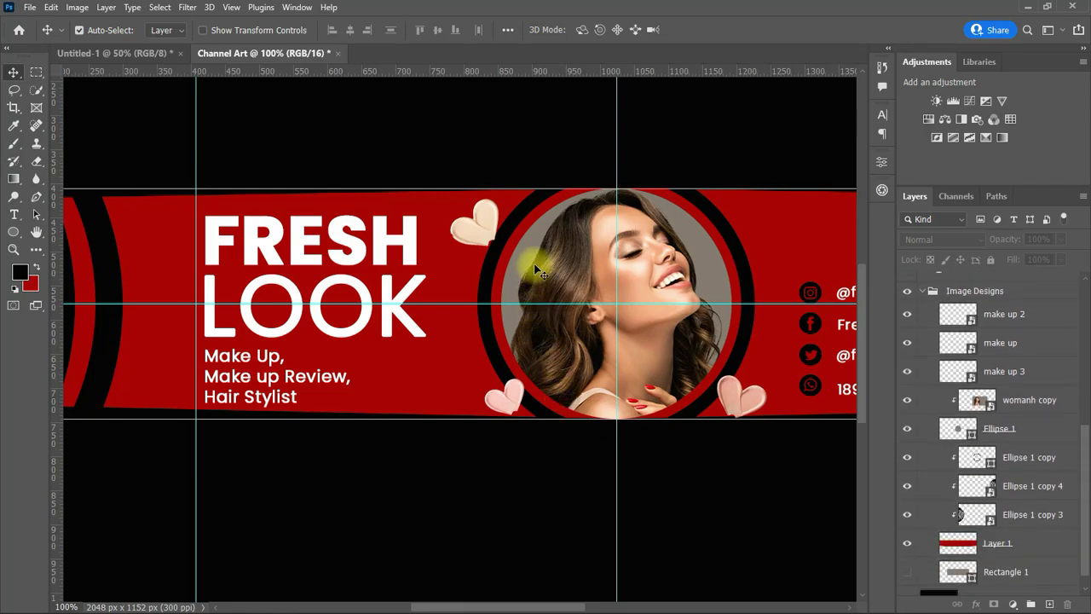
{"action": "left_click", "coordinate": [490, 265]}
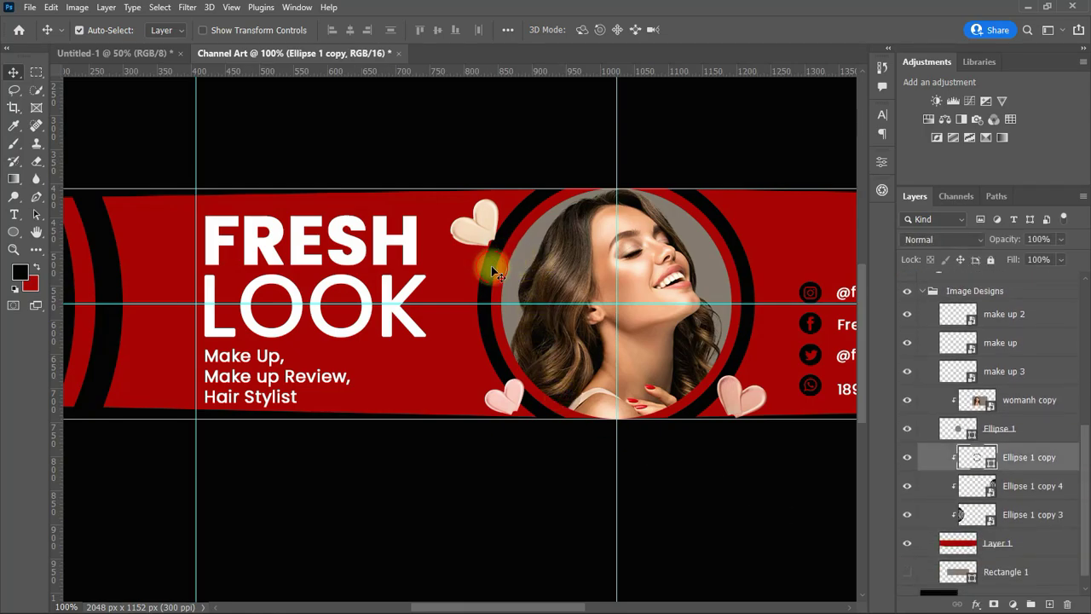
{"action": "left_click", "coordinate": [482, 230]}
{"action": "left_click_drag", "start_coordinate": [1013, 322], "coordinate": [1006, 457]}
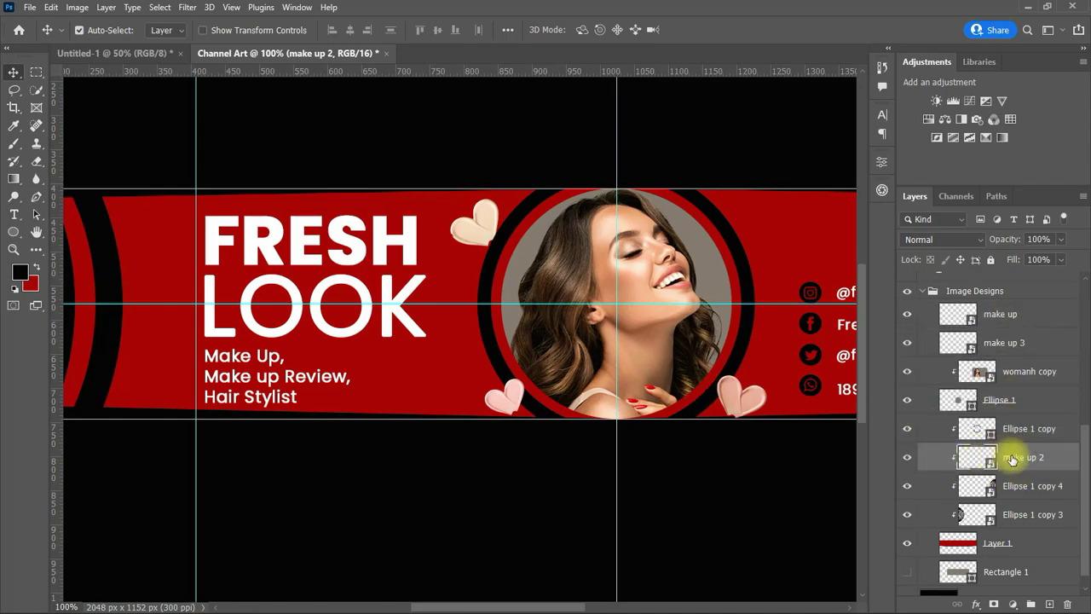
{"action": "key", "text": "Right"}
{"action": "key", "text": "Right"}
{"action": "key", "text": "Right"}
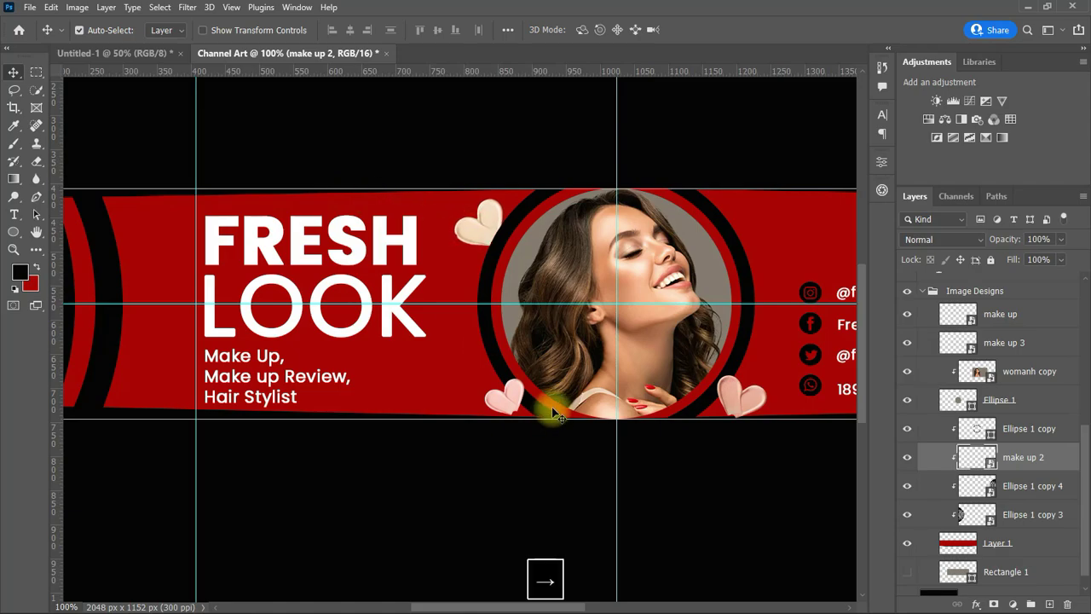
Step: Reorder make up 3 and make up below Ellipse 1 copy 3, repositioning the lower hearts
{"action": "left_click", "coordinate": [1038, 345]}
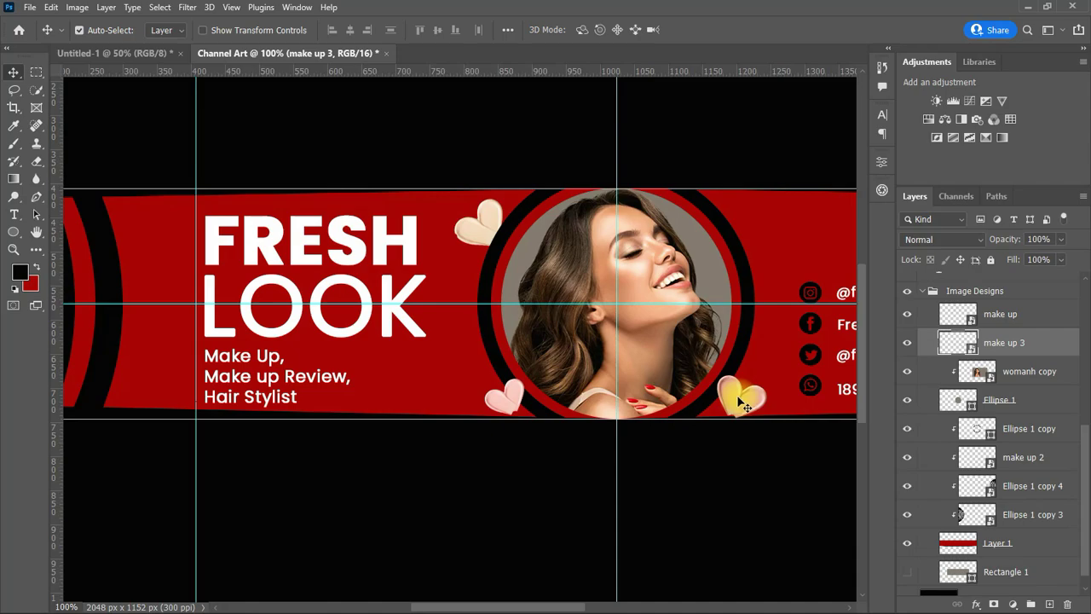
{"action": "left_click_drag", "start_coordinate": [954, 348], "coordinate": [1000, 528]}
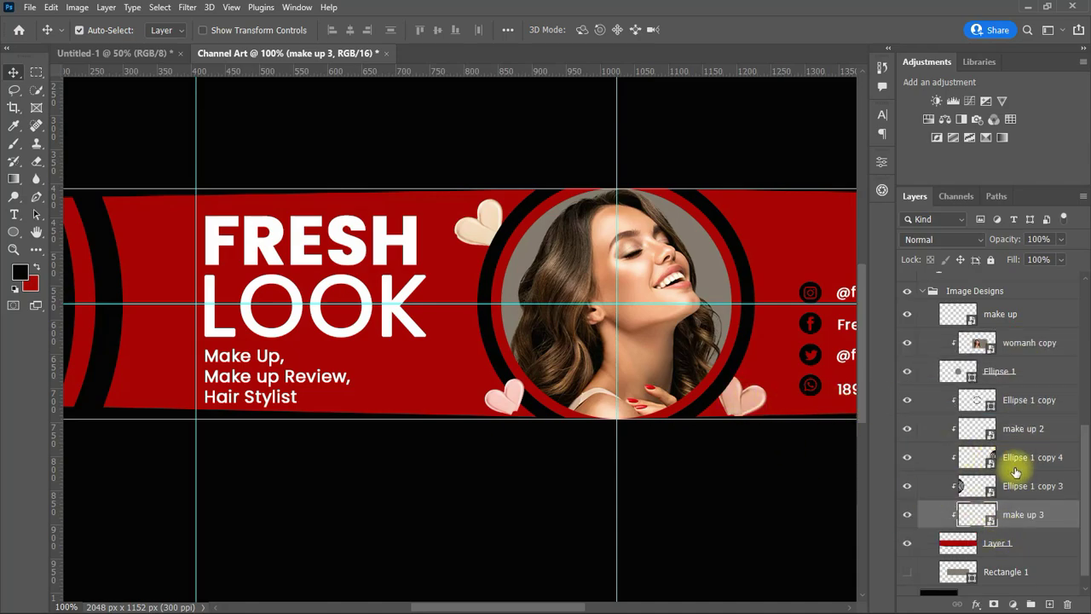
{"action": "left_click_drag", "start_coordinate": [750, 407], "coordinate": [761, 410]}
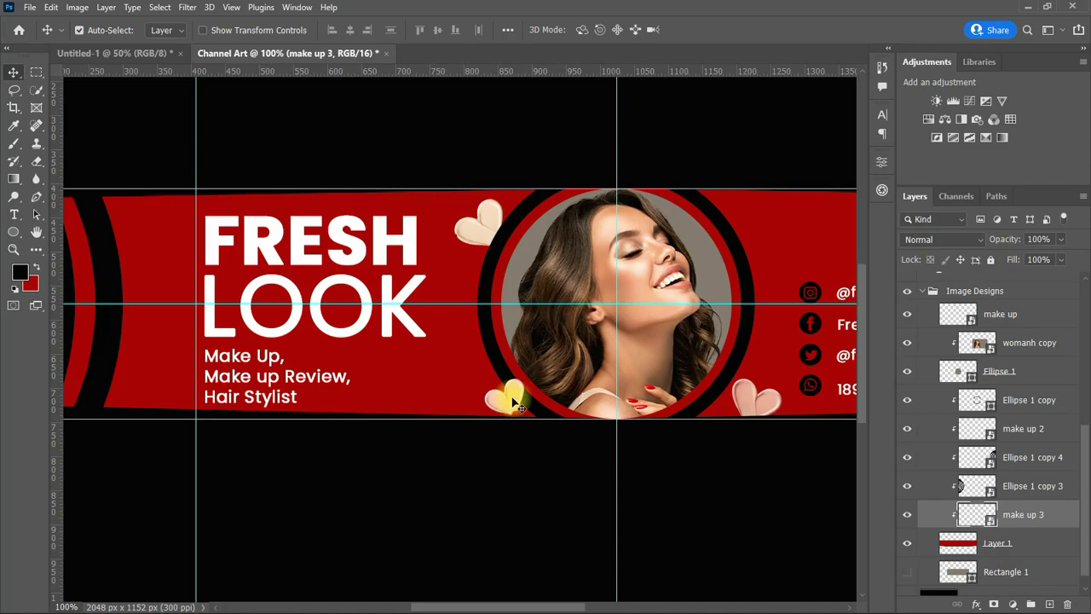
{"action": "left_click_drag", "start_coordinate": [515, 403], "coordinate": [493, 408]}
{"action": "left_click_drag", "start_coordinate": [1053, 340], "coordinate": [1032, 517]}
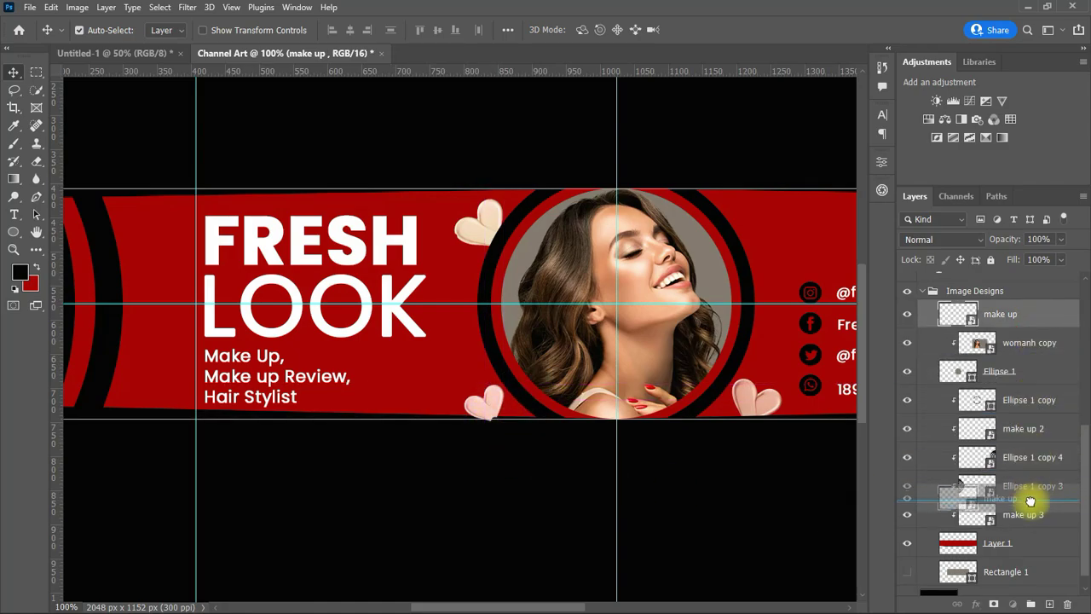
Step: Rotate the bottom-left heart upright, nudge it up 1 px and commit the transform
{"action": "key", "text": "ctrl+t"}
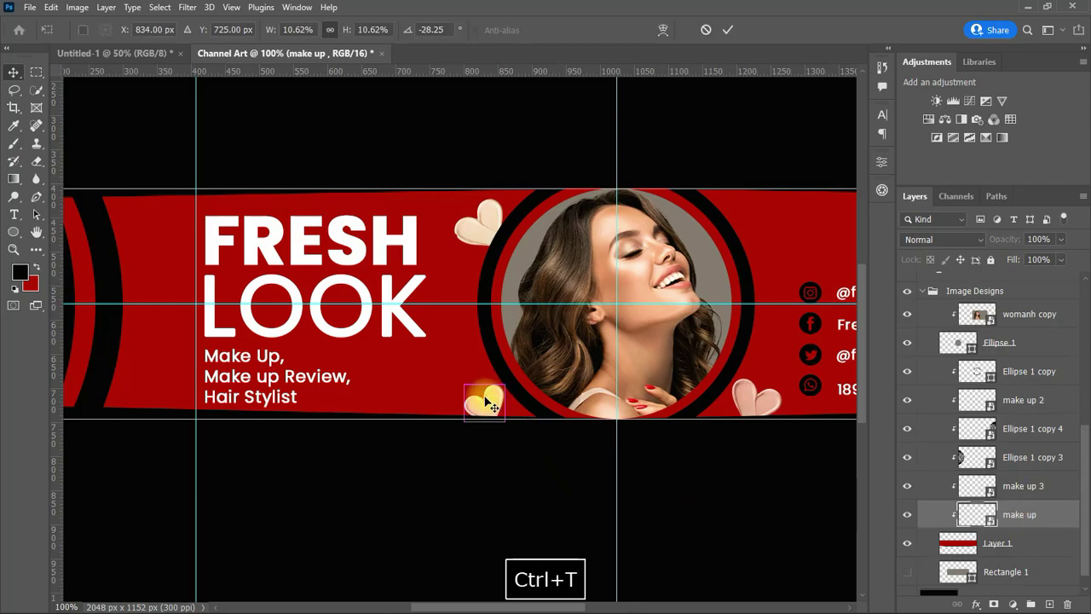
{"action": "mouse_move", "coordinate": [626, 329]}
{"action": "left_mouse_down"}
{"action": "mouse_move", "coordinate": [516, 362]}
{"action": "mouse_move", "coordinate": [535, 379]}
{"action": "left_mouse_up"}
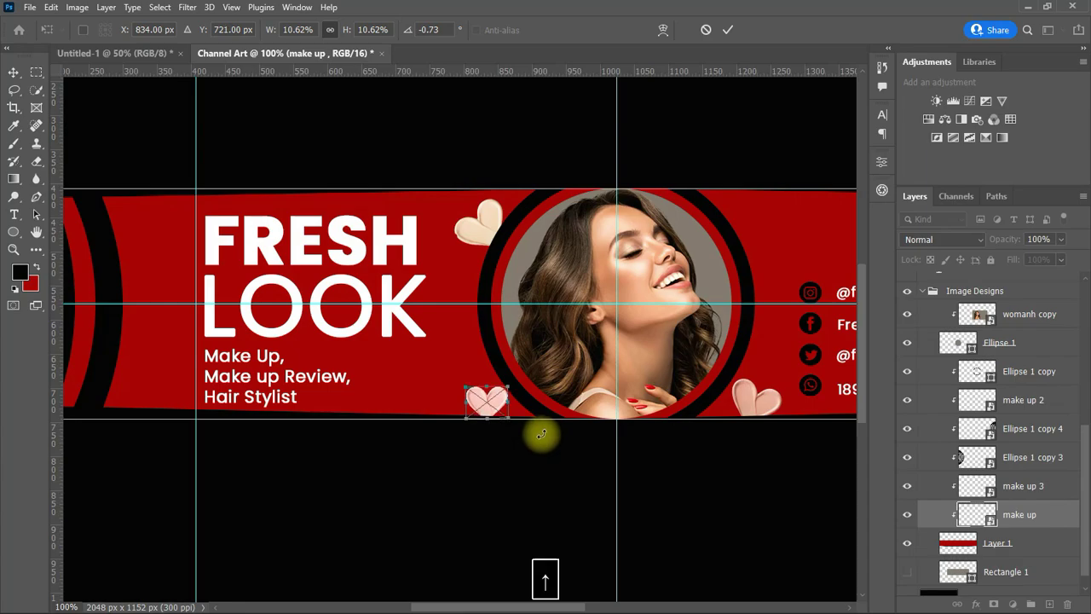
{"action": "key", "text": "Up"}
{"action": "key", "text": "Return"}
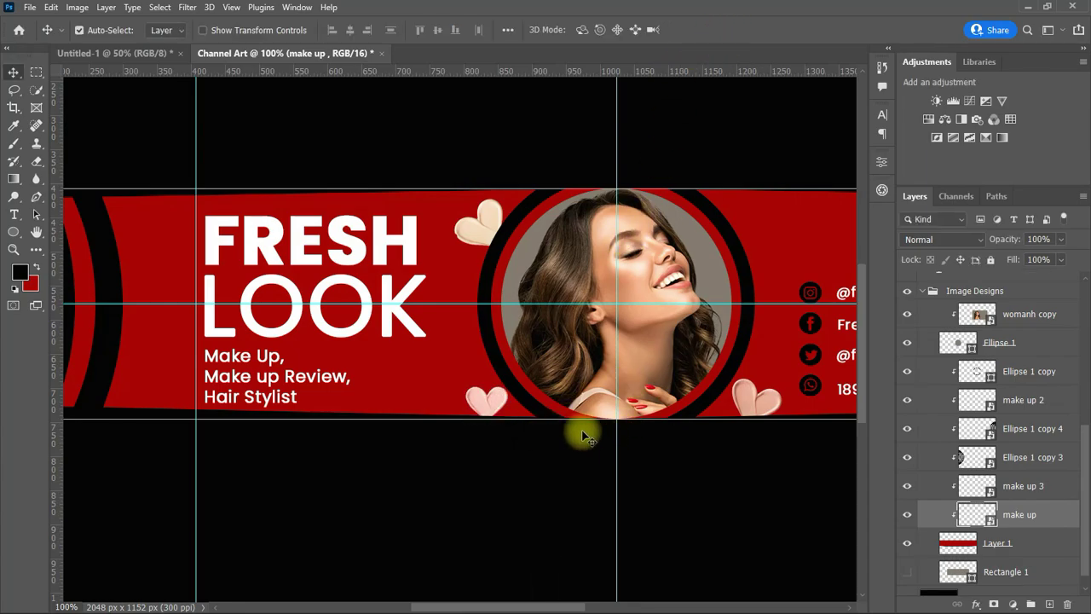
Step: Zoom out to see the whole banner and hide the guides
{"action": "left_click", "coordinate": [13, 249]}
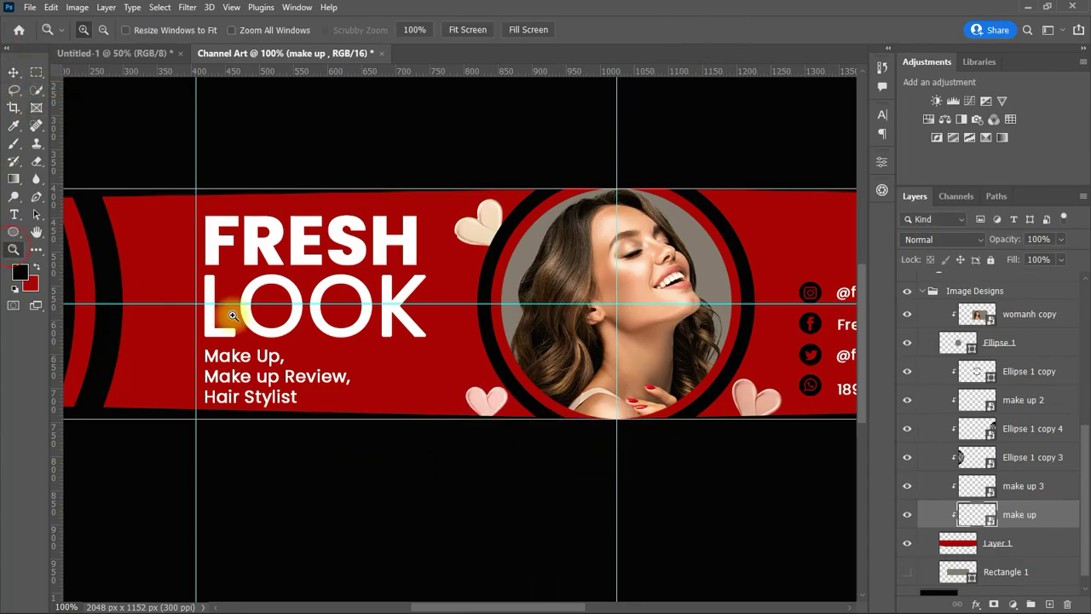
{"action": "left_click", "coordinate": [429, 316], "text": "alt"}
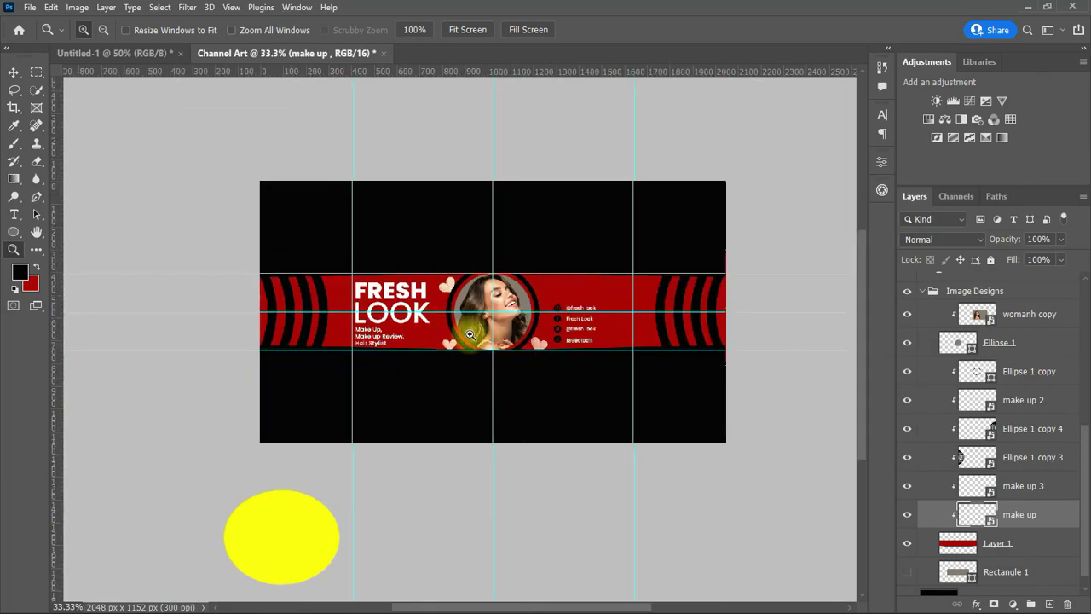
{"action": "left_click", "coordinate": [528, 382]}
{"action": "left_click_drag", "start_coordinate": [503, 609], "coordinate": [519, 610]}
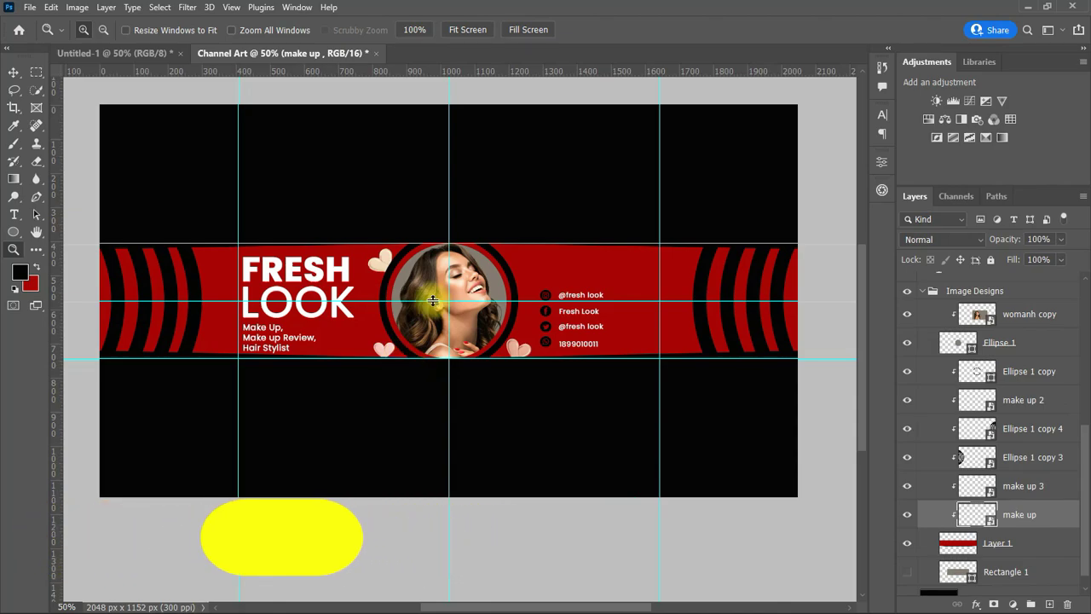
{"action": "key", "text": "ctrl+h"}
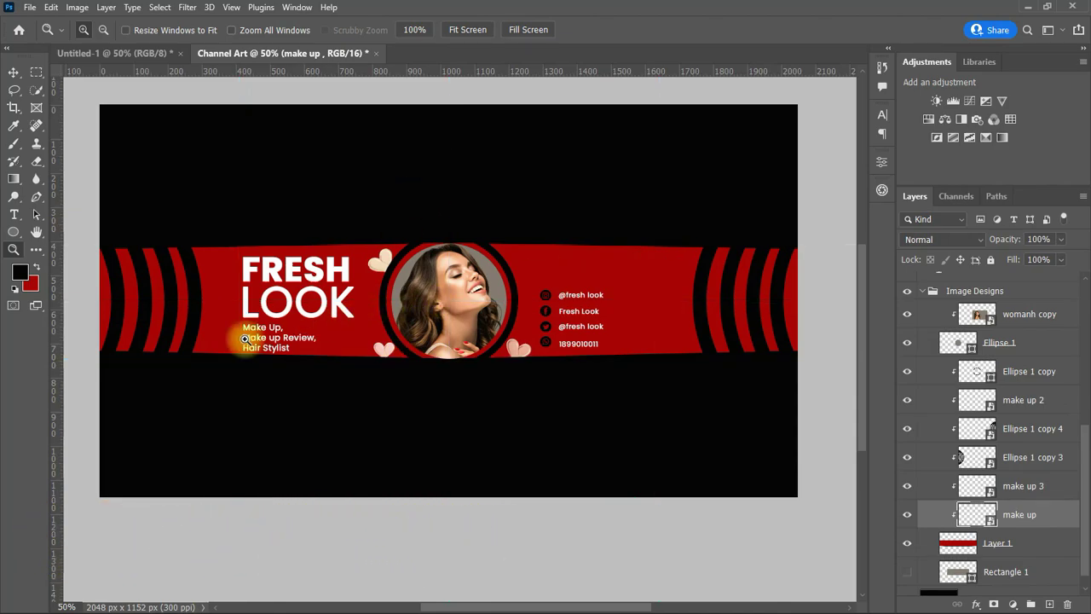
Step: Convert the four social icon layers into a single smart object
{"action": "left_click", "coordinate": [14, 71]}
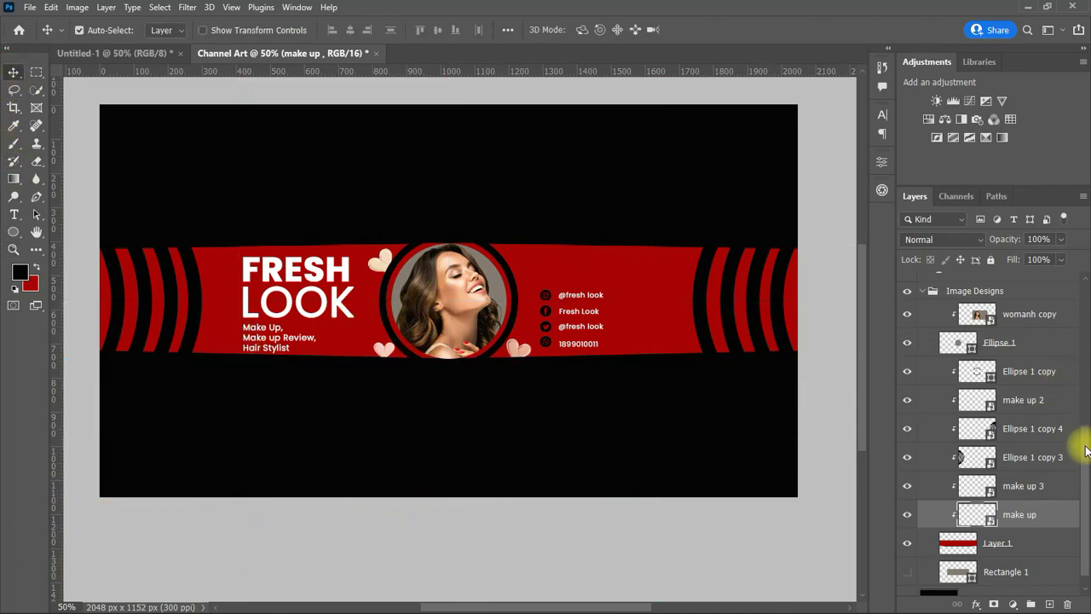
{"action": "left_click_drag", "start_coordinate": [1087, 451], "coordinate": [1087, 286]}
{"action": "scroll", "coordinate": [1076, 366], "scroll_direction": "down", "scroll_amount": 5}
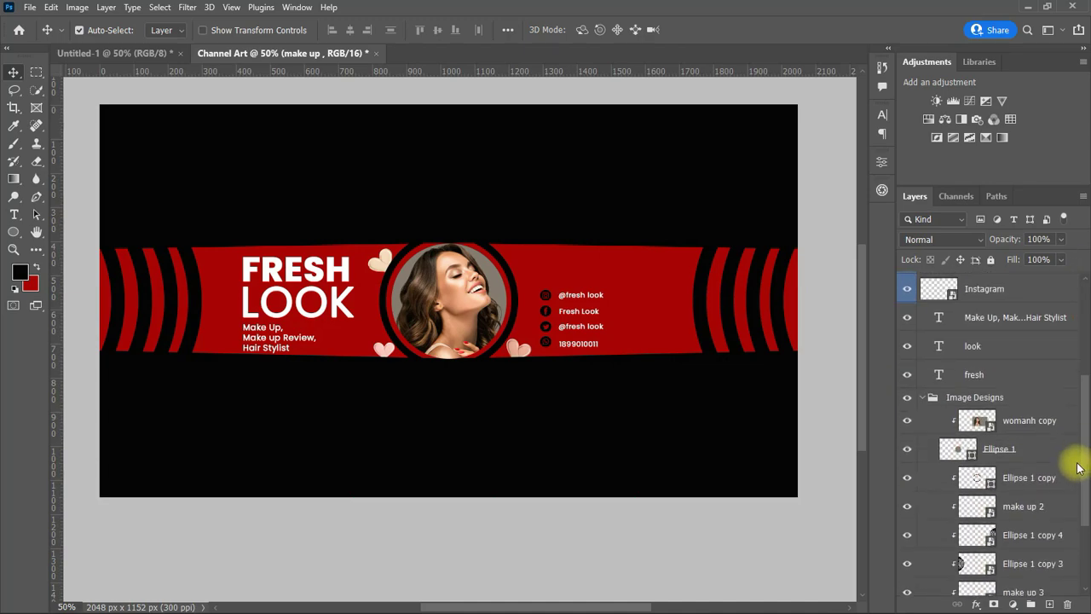
{"action": "left_click", "coordinate": [972, 386]}
{"action": "left_click", "coordinate": [921, 385]}
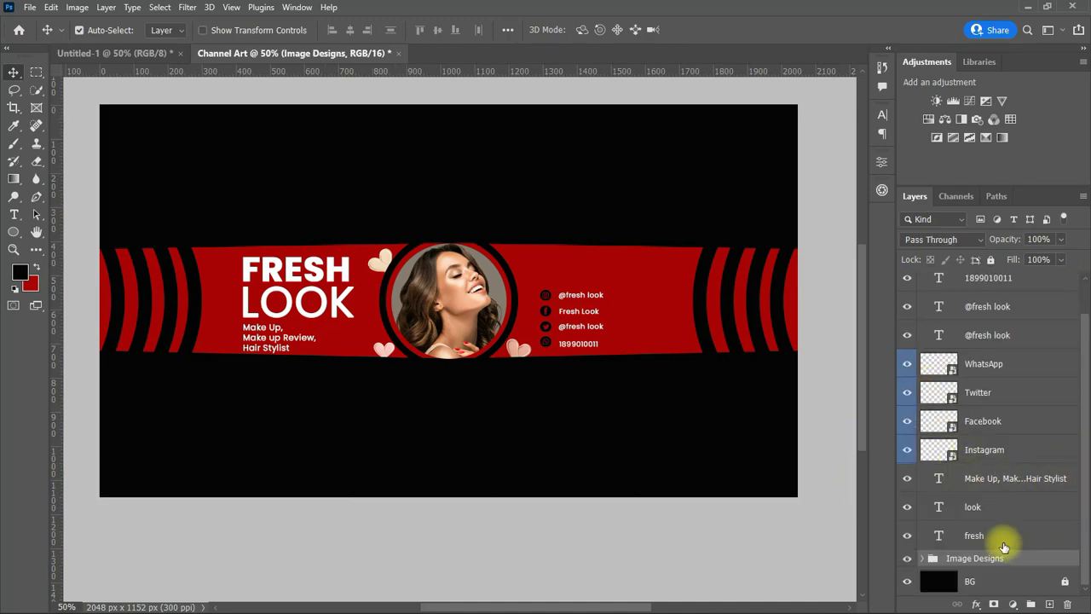
{"action": "left_click", "coordinate": [989, 506]}
{"action": "left_click", "coordinate": [997, 455]}
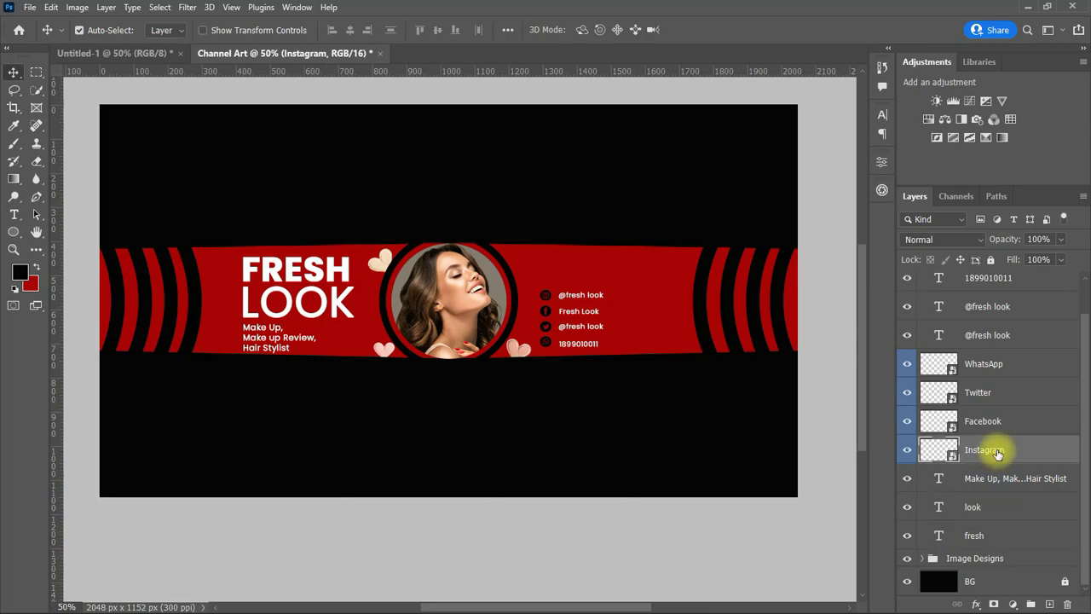
{"action": "left_click", "coordinate": [1003, 365], "text": "shift"}
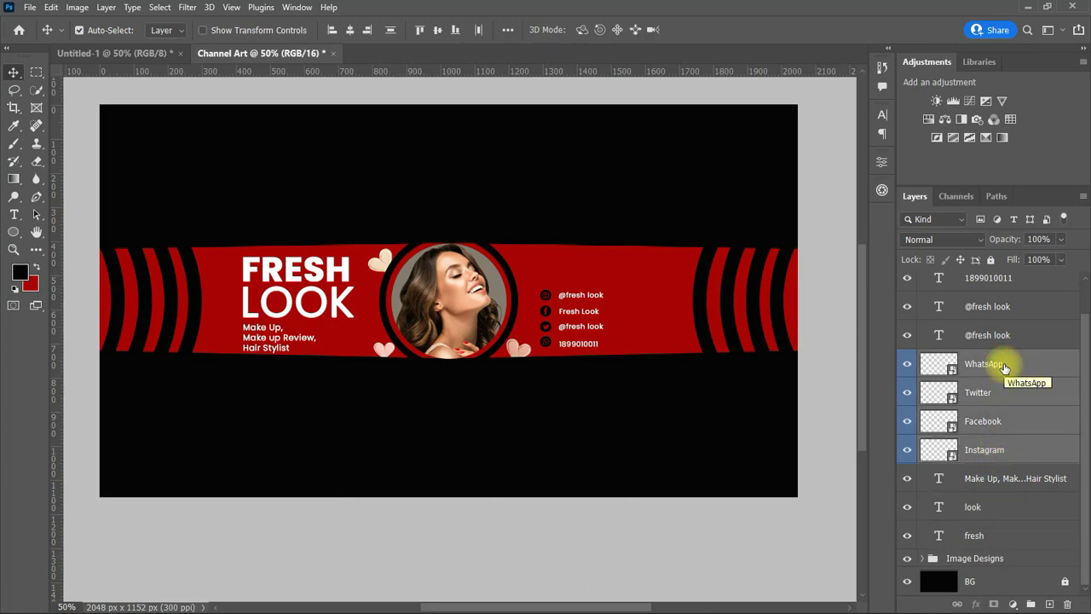
{"action": "right_click", "coordinate": [1004, 367]}
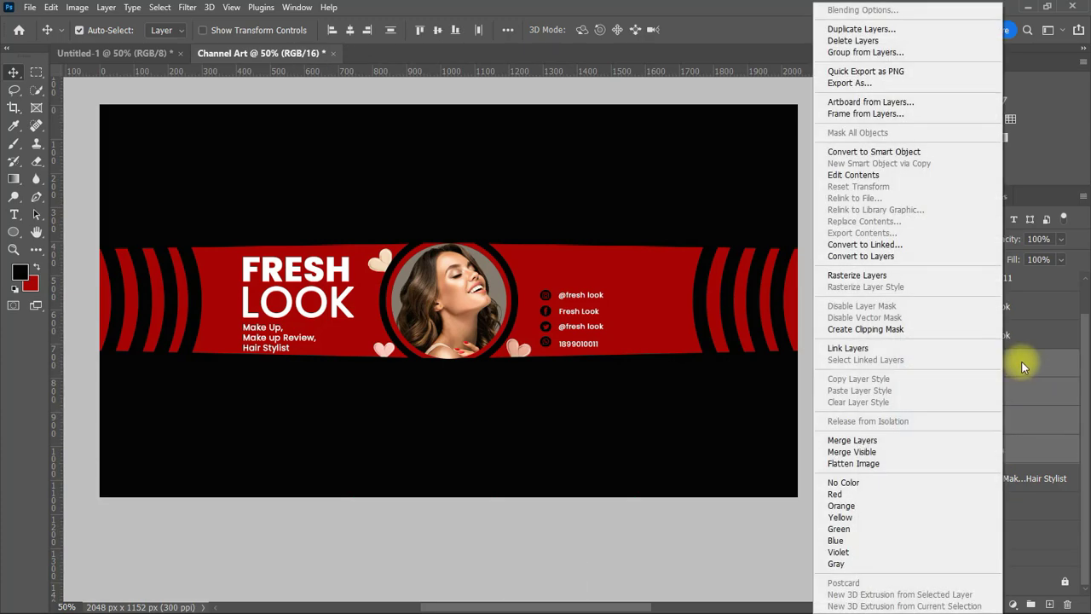
{"action": "right_click", "coordinate": [1021, 360]}
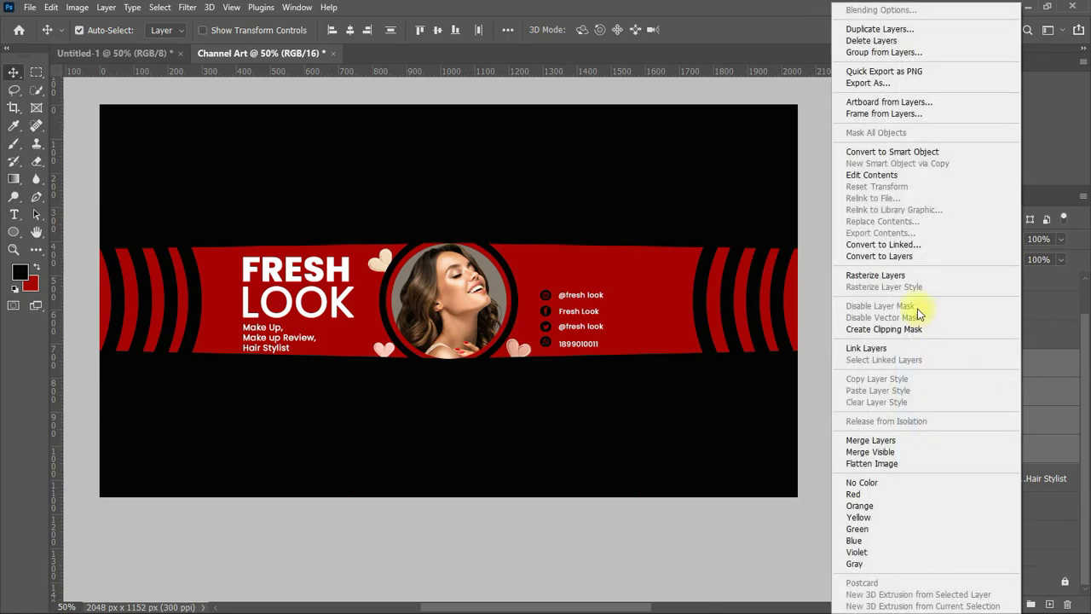
{"action": "left_click", "coordinate": [874, 152]}
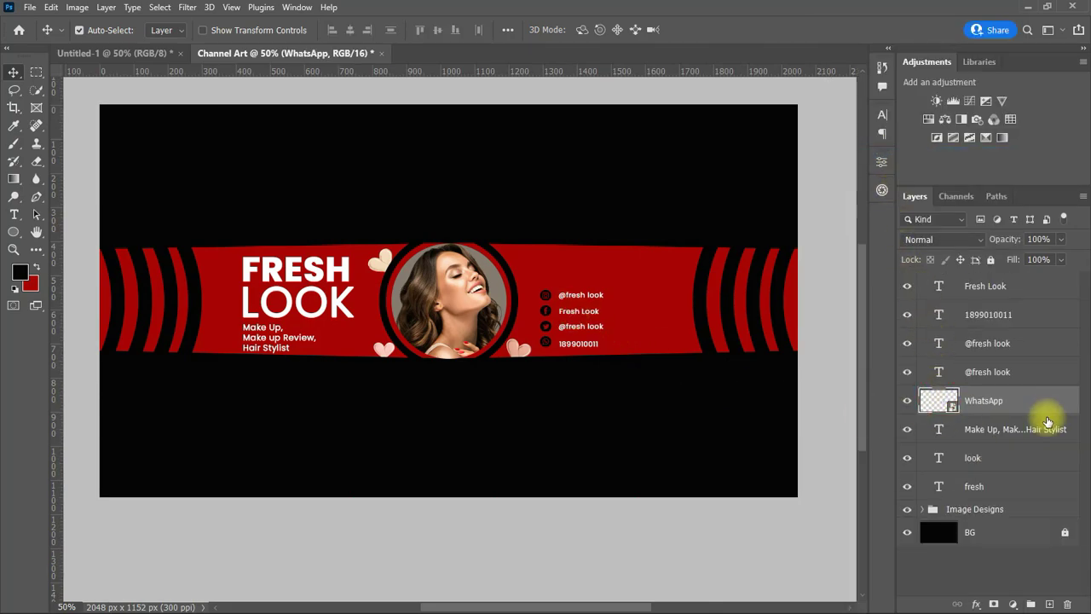
Step: Apply a white Color Overlay effect to the icon smart object
{"action": "left_click", "coordinate": [977, 604]}
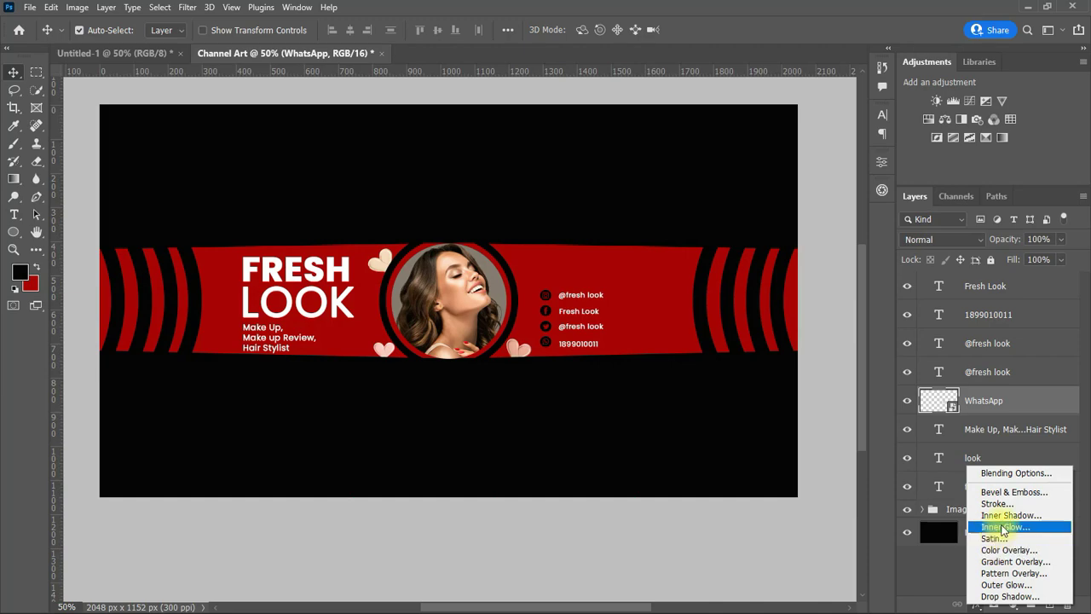
{"action": "left_click", "coordinate": [763, 484]}
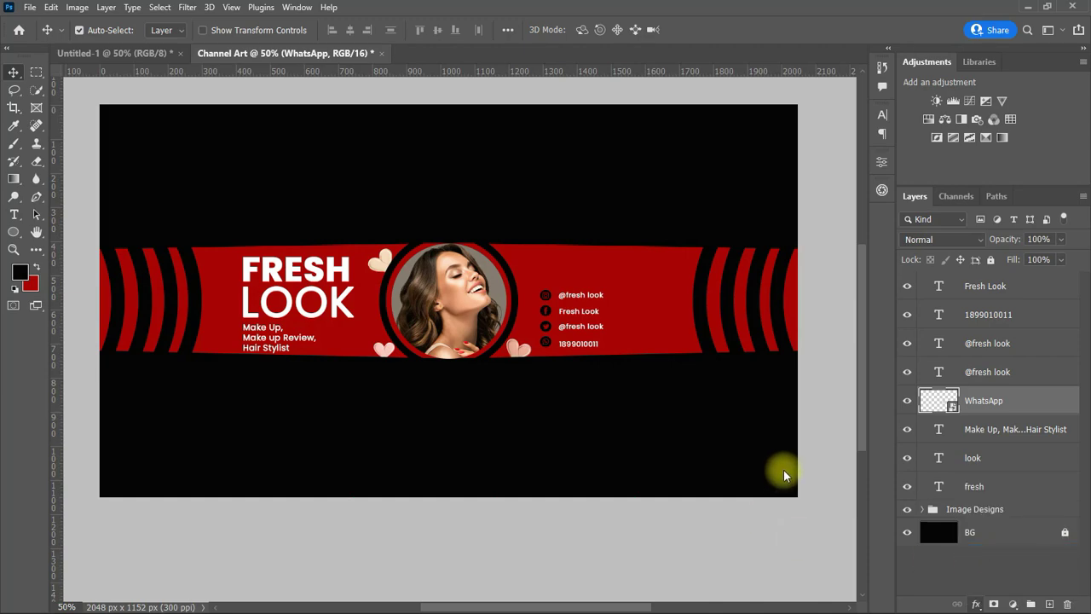
{"action": "left_click_drag", "start_coordinate": [657, 214], "coordinate": [694, 248]}
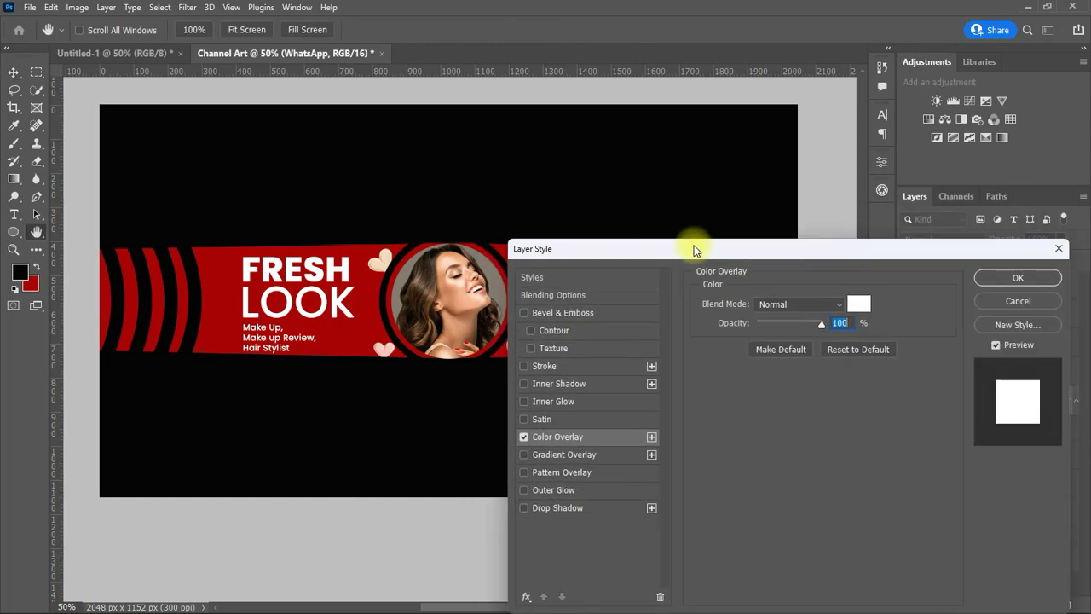
{"action": "left_click", "coordinate": [1016, 279]}
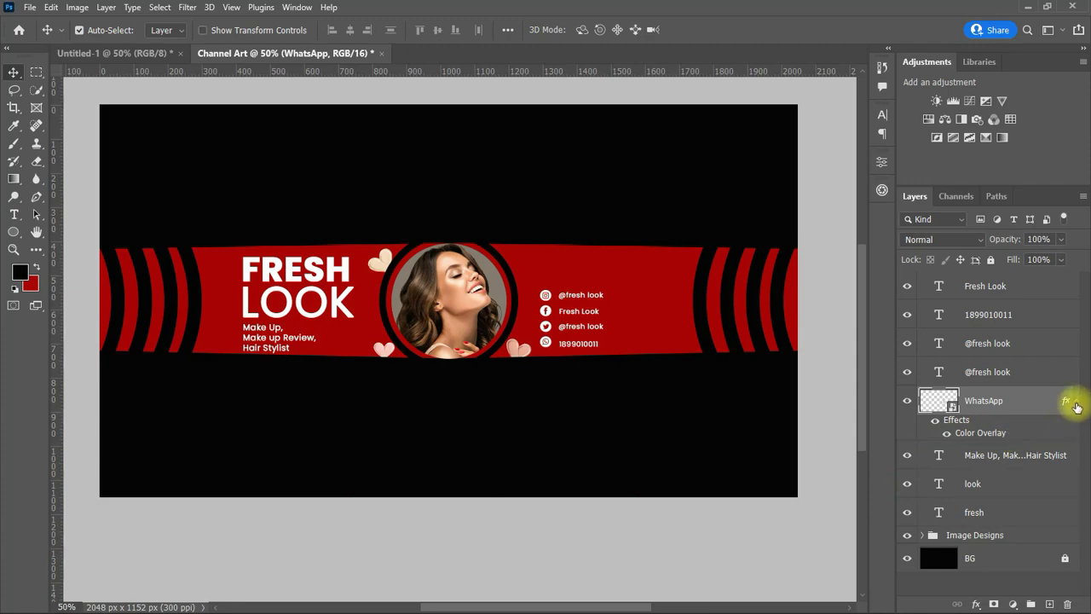
{"action": "left_click", "coordinate": [1076, 400]}
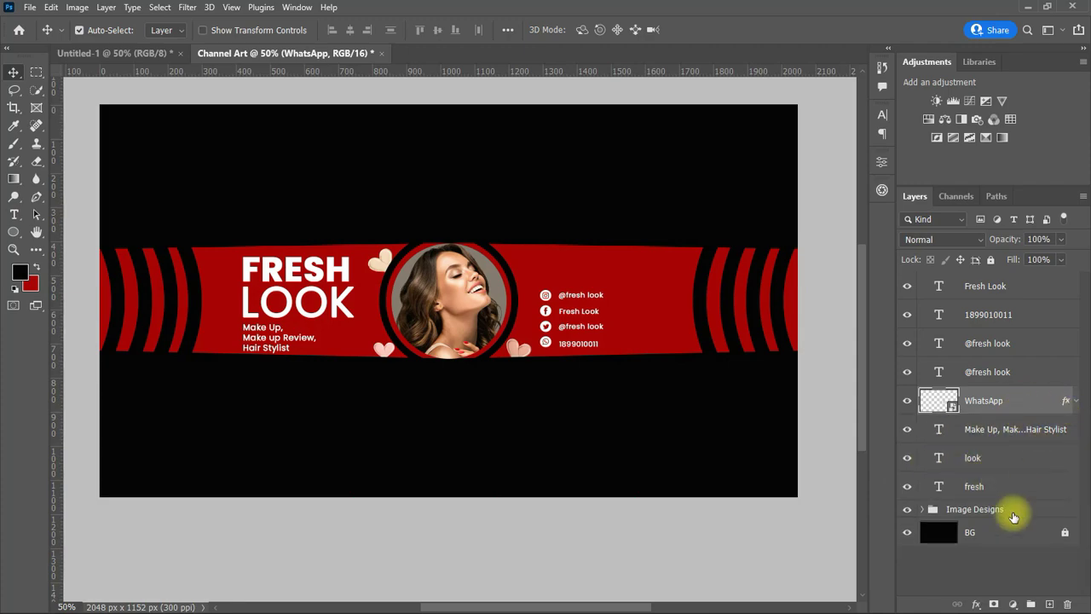
Step: Put the icon smart object in a new group and move the tagline, look and fresh layers above it
{"action": "left_click", "coordinate": [1031, 604]}
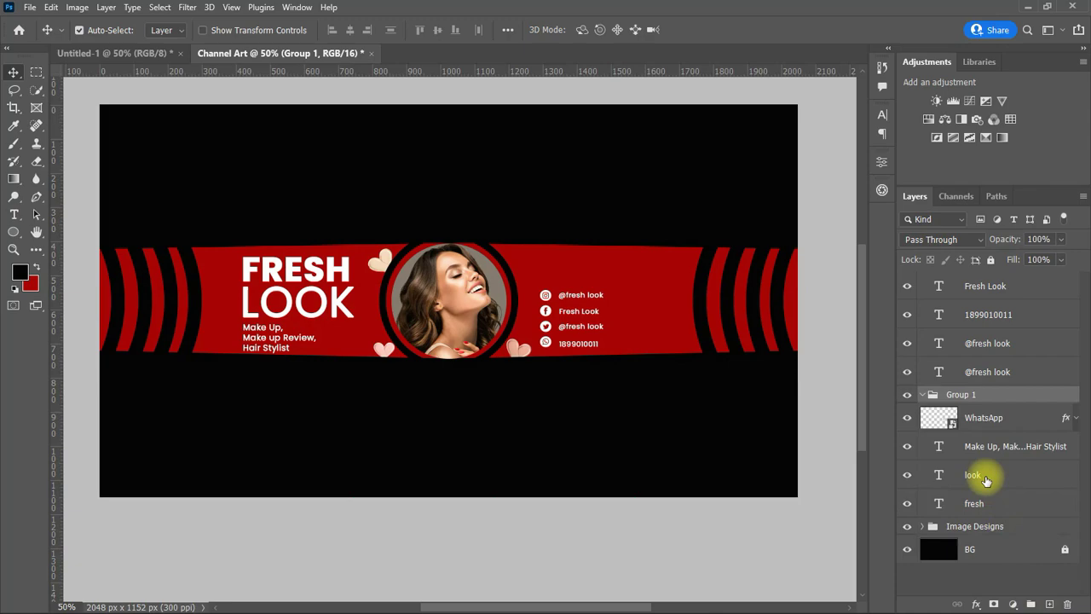
{"action": "left_click_drag", "start_coordinate": [938, 417], "coordinate": [974, 392]}
{"action": "left_click", "coordinate": [923, 395]}
{"action": "left_click", "coordinate": [994, 398]}
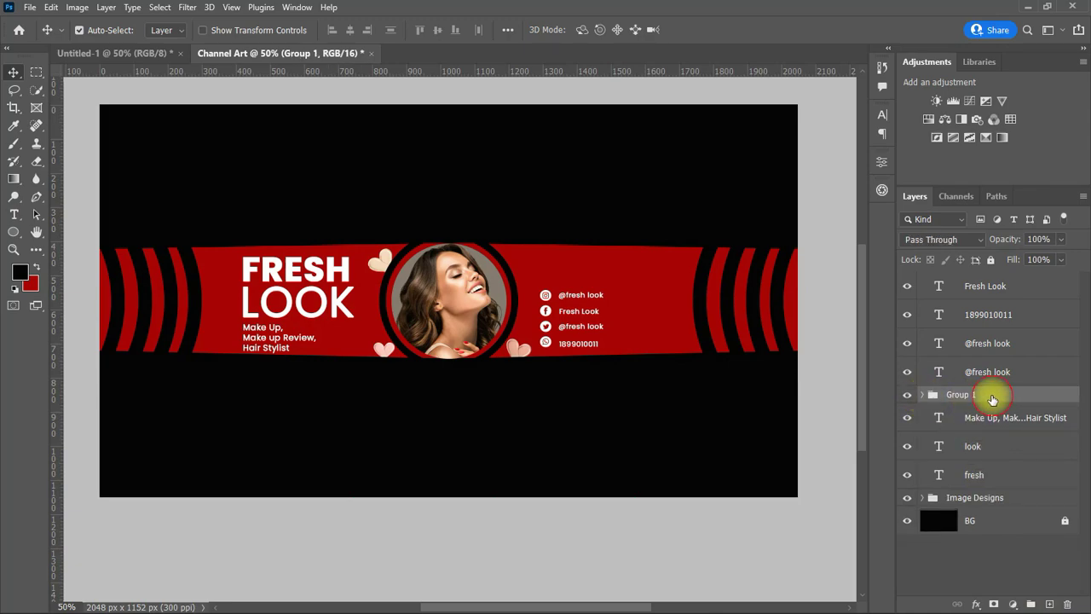
{"action": "left_click_drag", "start_coordinate": [974, 418], "coordinate": [977, 353]}
{"action": "left_click_drag", "start_coordinate": [975, 455], "coordinate": [975, 354]}
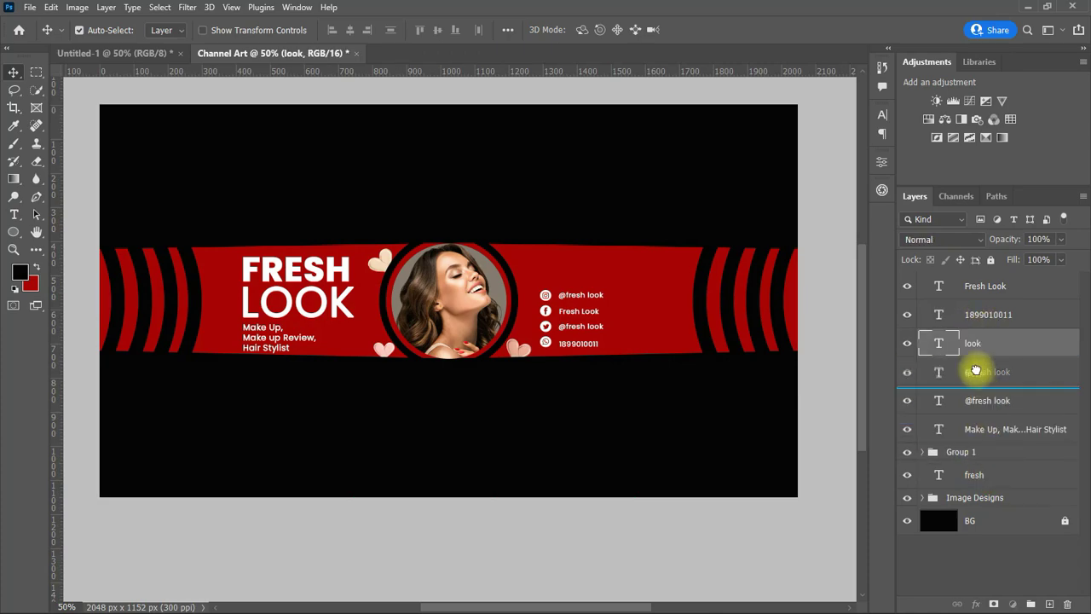
{"action": "left_click_drag", "start_coordinate": [995, 470], "coordinate": [974, 375]}
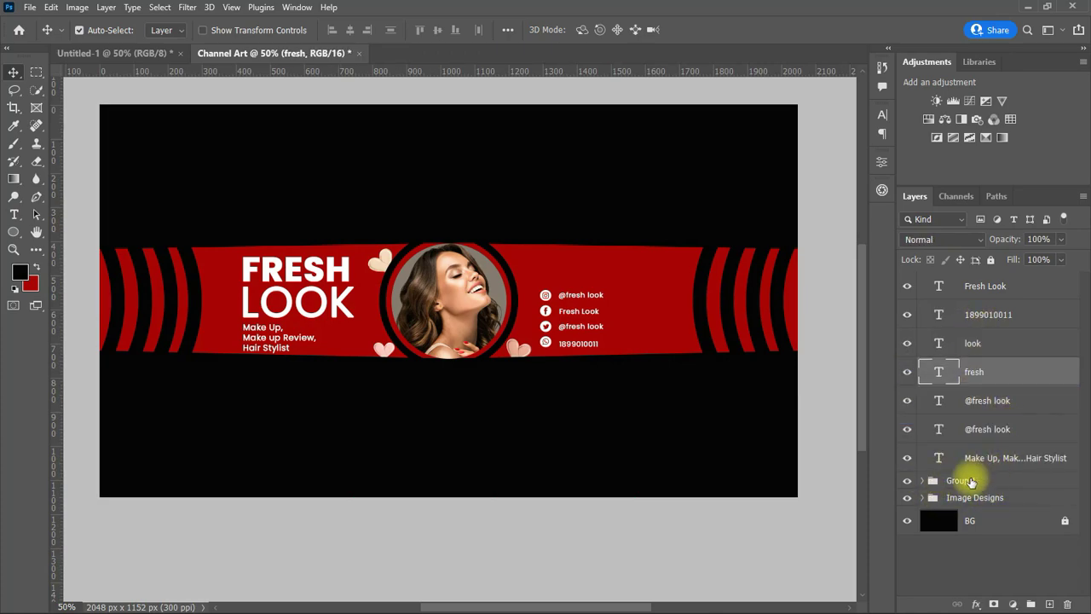
Step: Rename the icon group to 'Social Icons'
{"action": "double_click", "coordinate": [962, 480]}
{"action": "type", "text": "S"}
{"action": "key", "text": "Caps_Lock"}
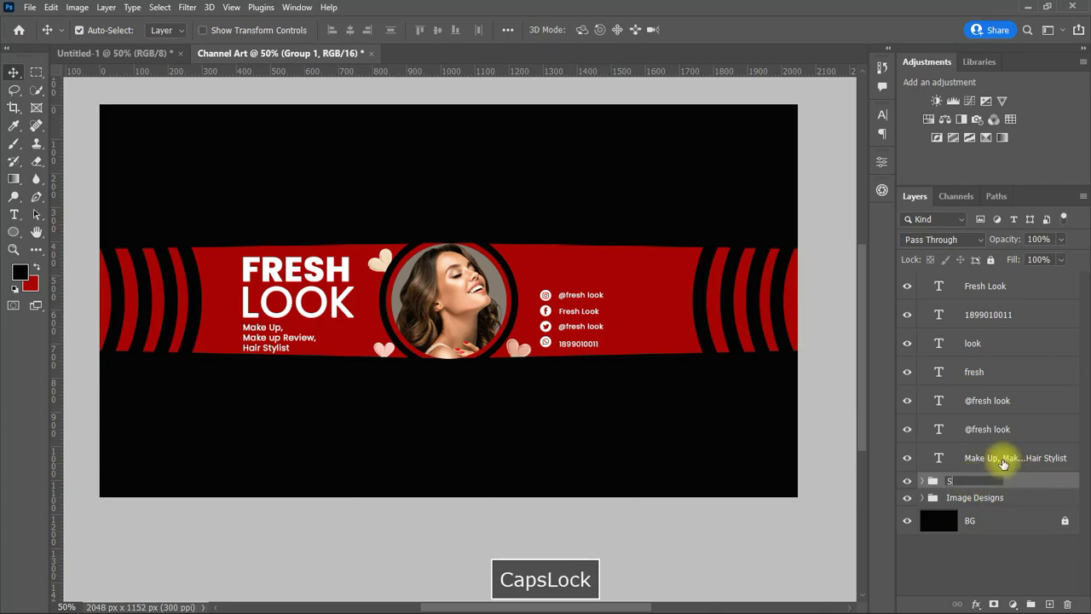
{"action": "type", "text": "ocial"}
{"action": "key", "text": "Caps_Lock"}
{"action": "type", "text": "I"}
{"action": "key", "text": "Caps_Lock"}
{"action": "type", "text": "con"}
Step: Group all the text layers into a new group named 'Text'
{"action": "left_click", "coordinate": [1009, 458]}
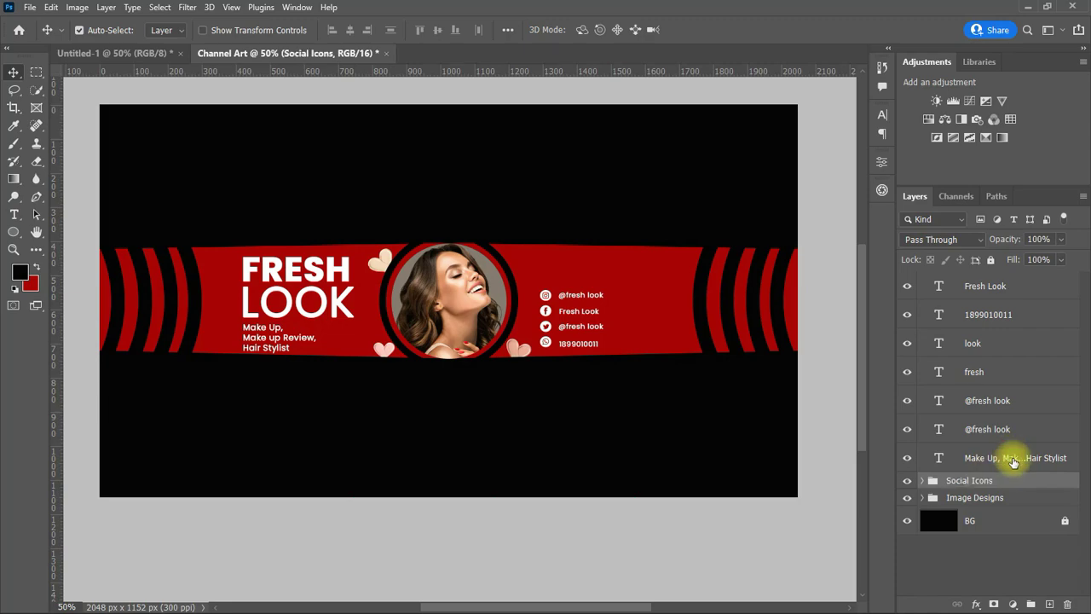
{"action": "left_click", "coordinate": [1021, 292], "text": "shift"}
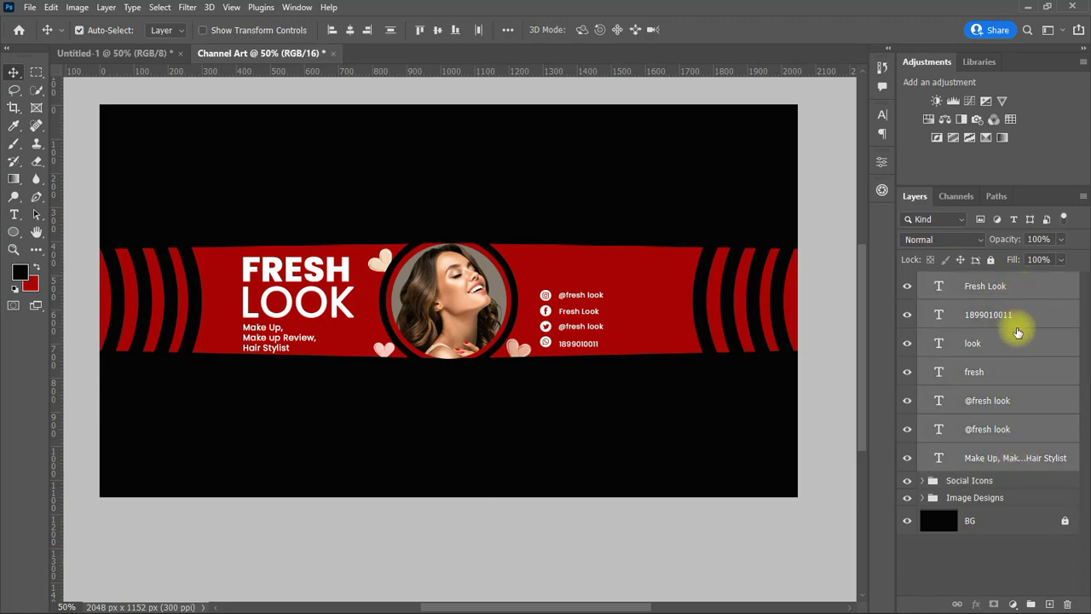
{"action": "left_click", "coordinate": [1030, 604]}
{"action": "double_click", "coordinate": [967, 280]}
{"action": "key", "text": "Caps_Lock"}
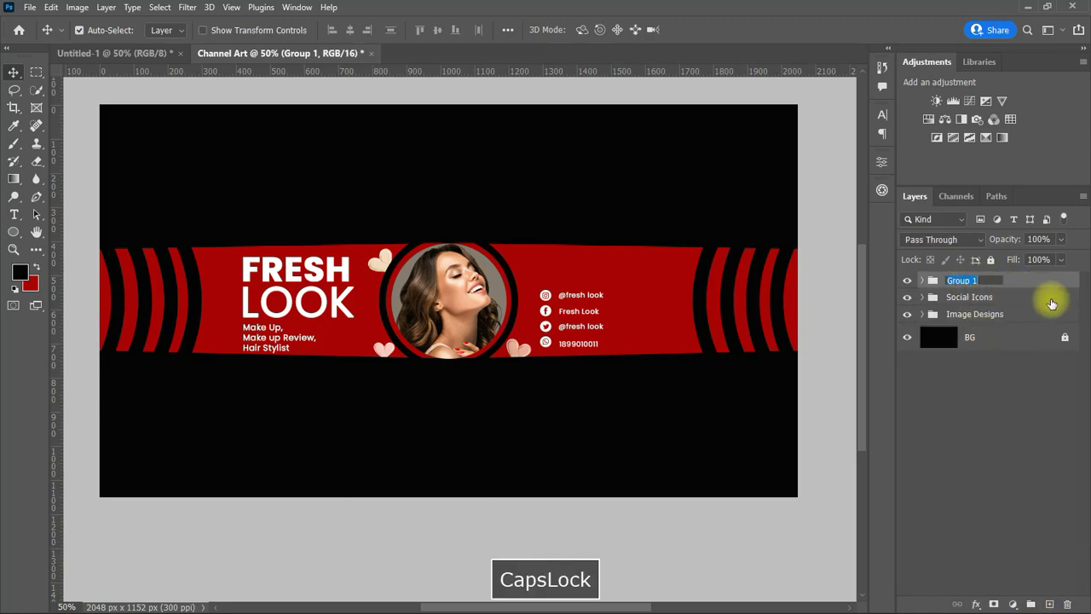
{"action": "type", "text": "T"}
{"action": "key", "text": "Caps_Lock"}
{"action": "type", "text": "ext"}
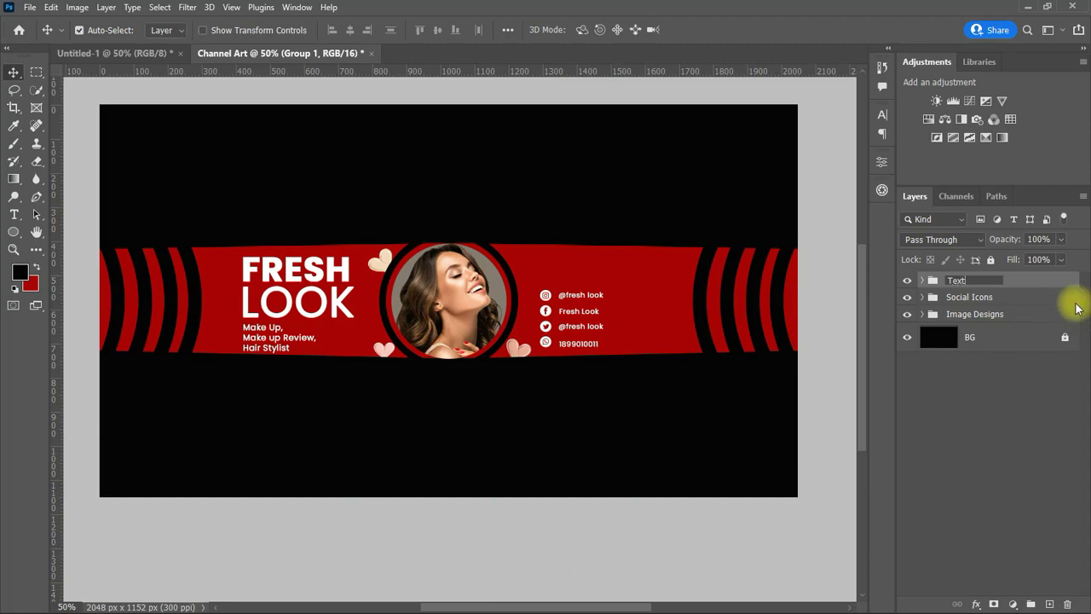
{"action": "left_click", "coordinate": [1001, 397]}
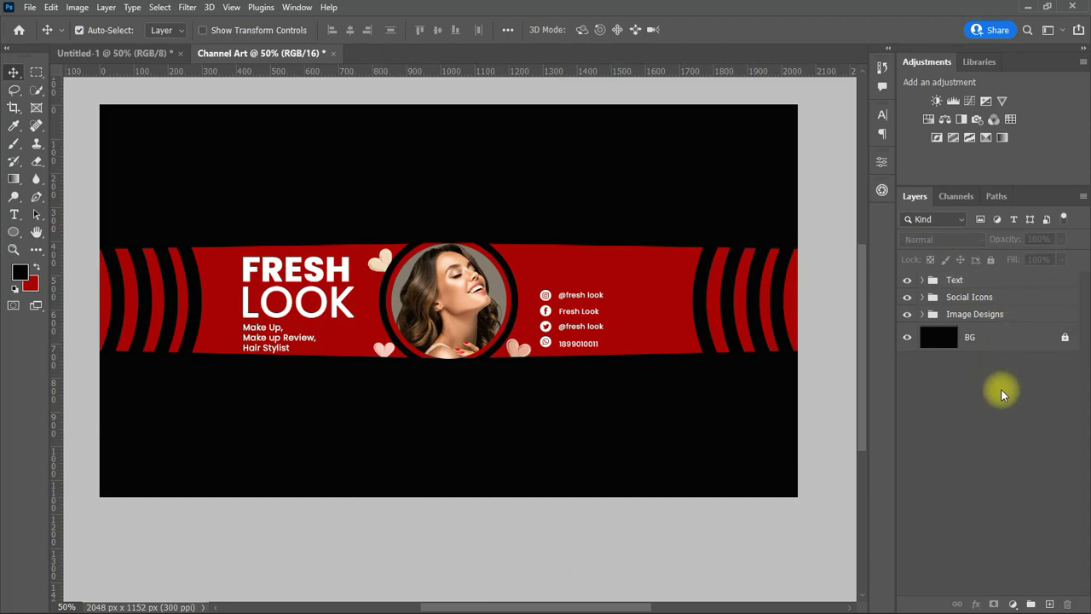